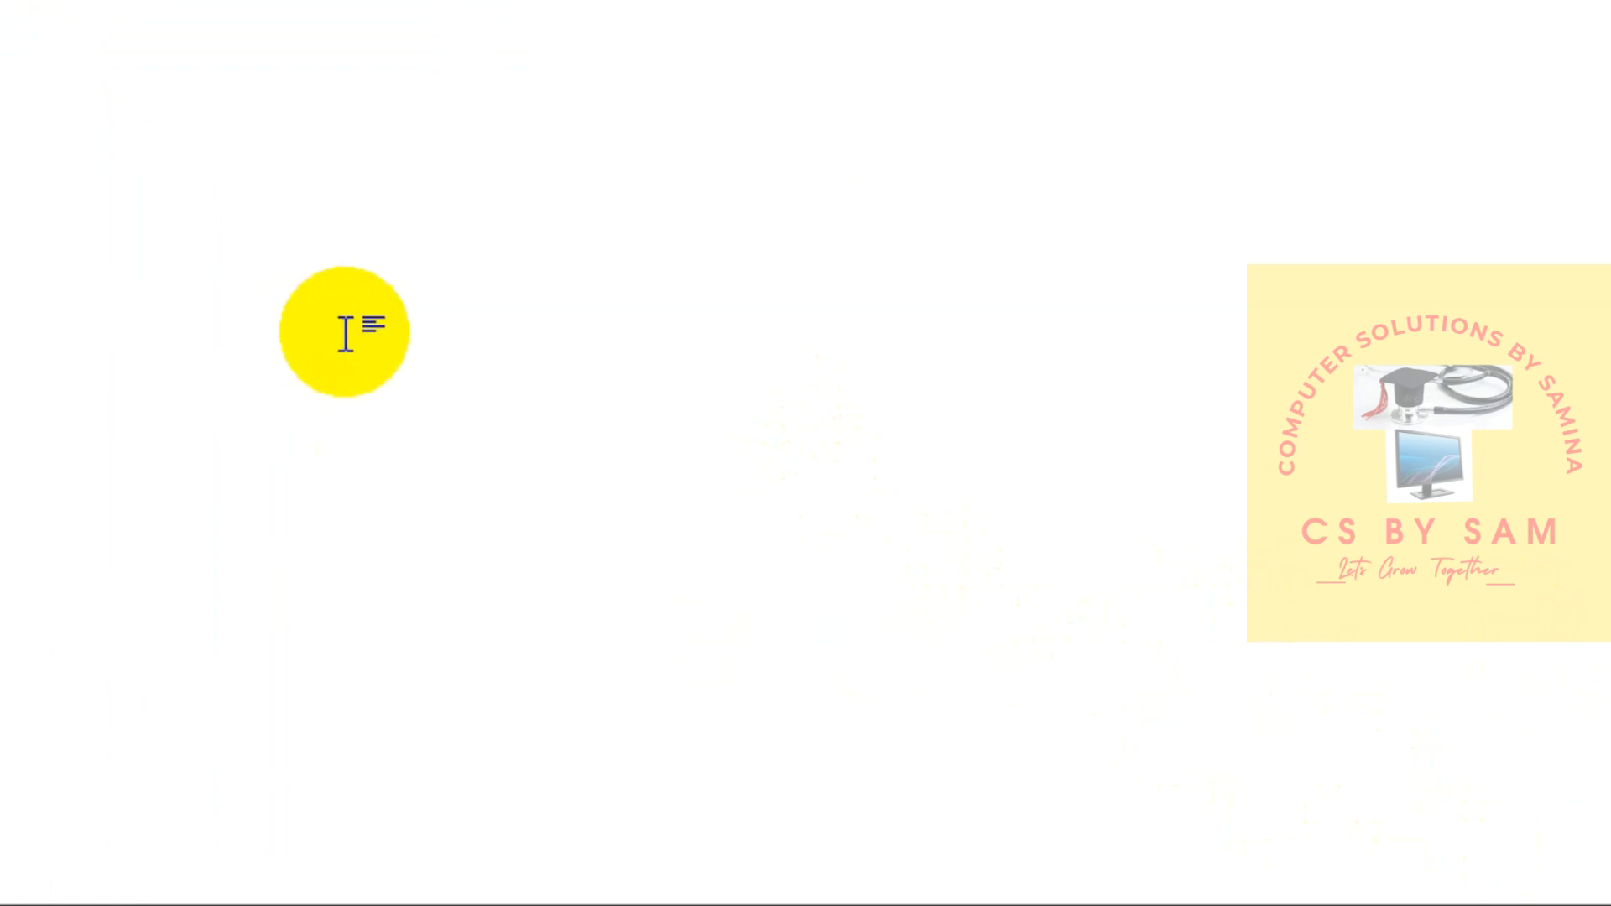
Enter three lines of sample text: "fthyfuygjugkhjkjhlkjkljlk", "hjfdhgfhjgfhjgvjh" and "hjgfjhgjhgjh".
type("fthyfuygju")
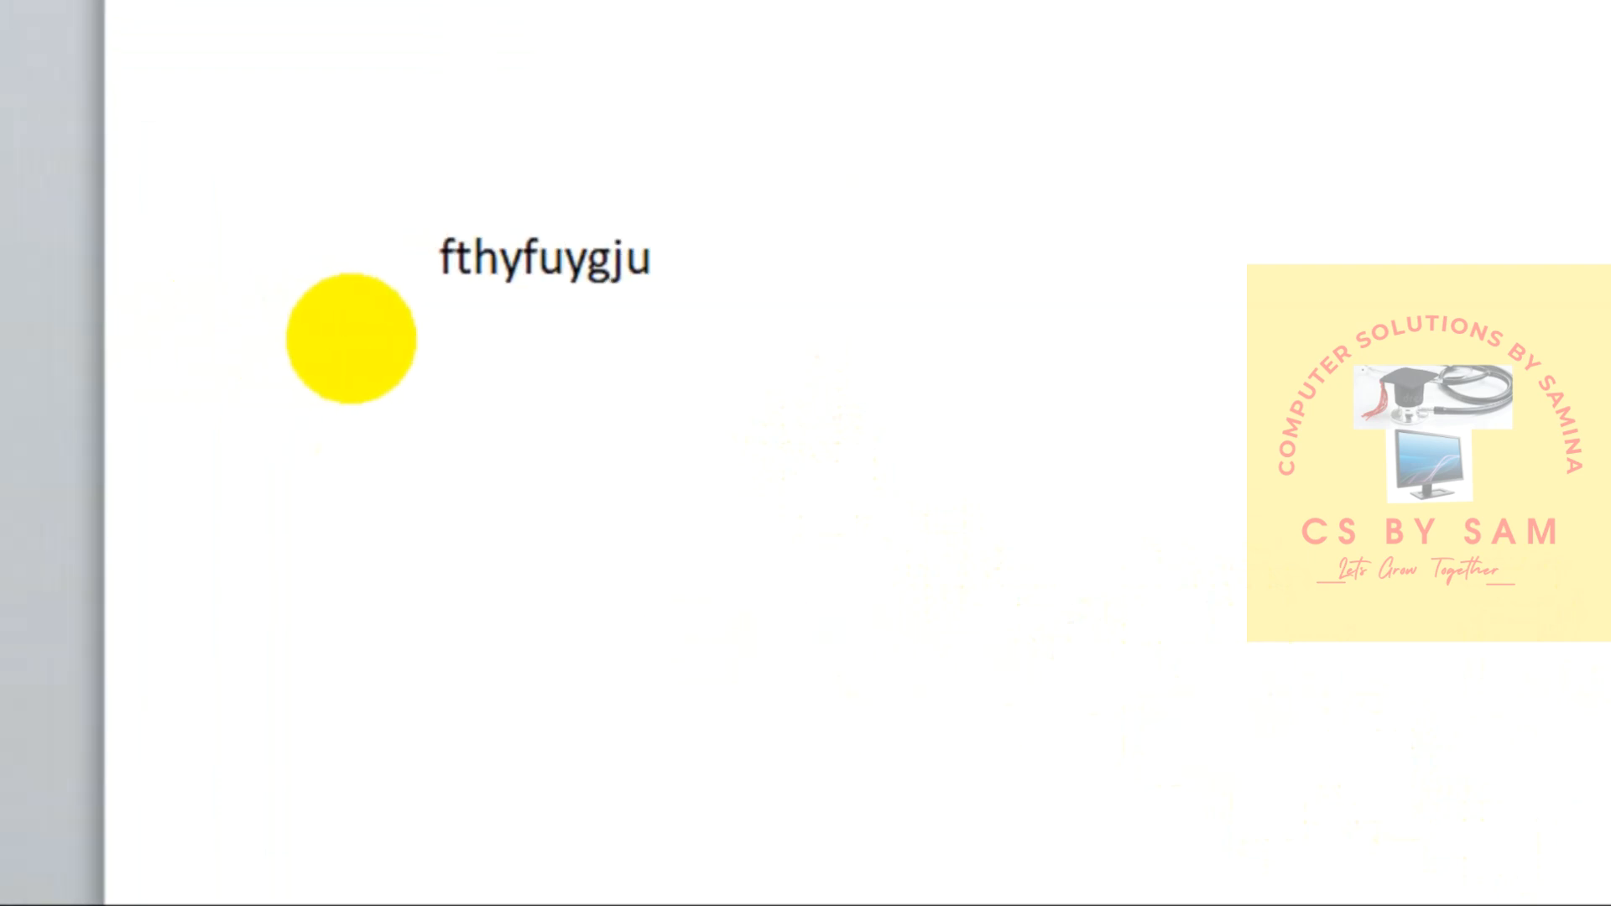
type("gkhjkjhlkjkljlk")
key("Return")
type("hjfdhgfhjgfhjgvjh")
key("Return")
type("hjgfjhgjhgjh")
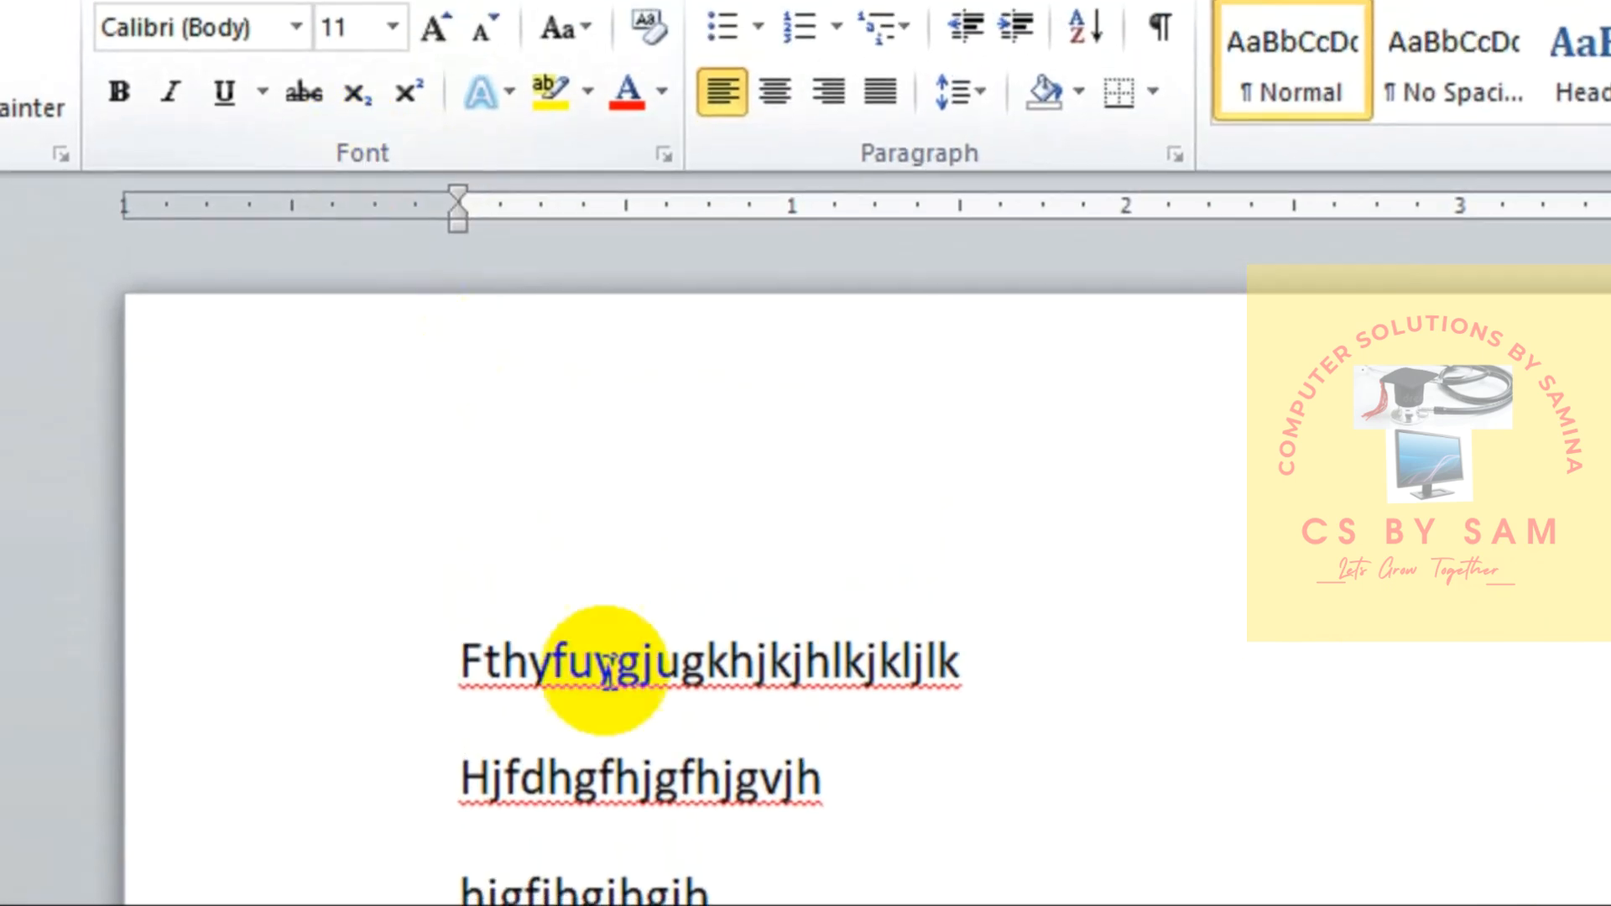
Set the font of the first line of text to Times New Roman.
mouse_move(585, 656)
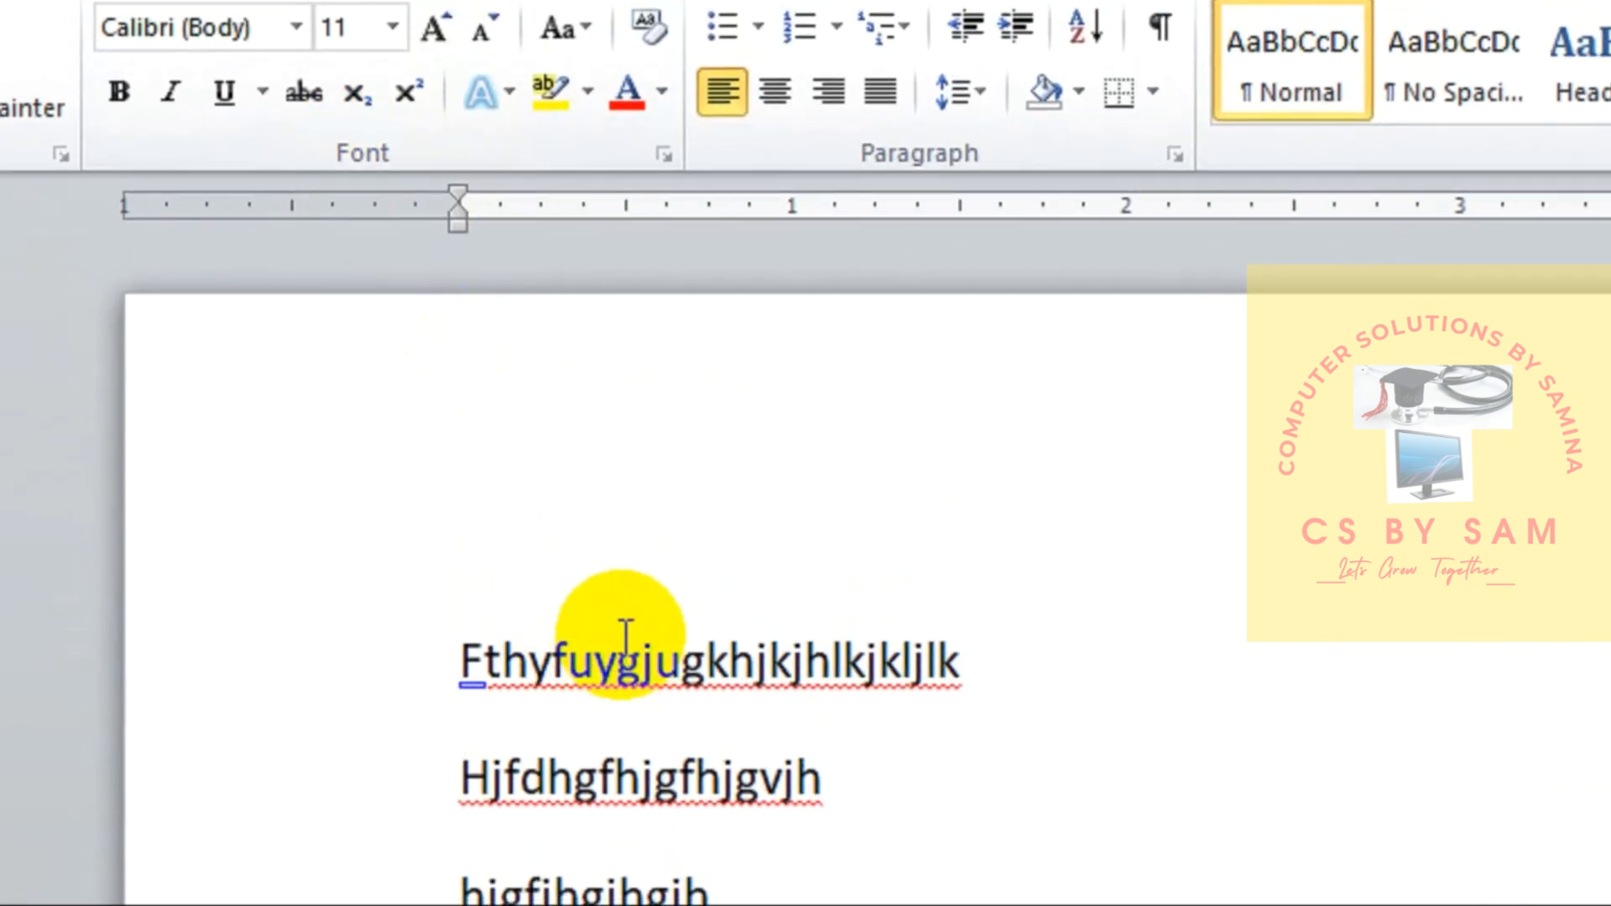
left_click_drag(964, 695, 388, 667)
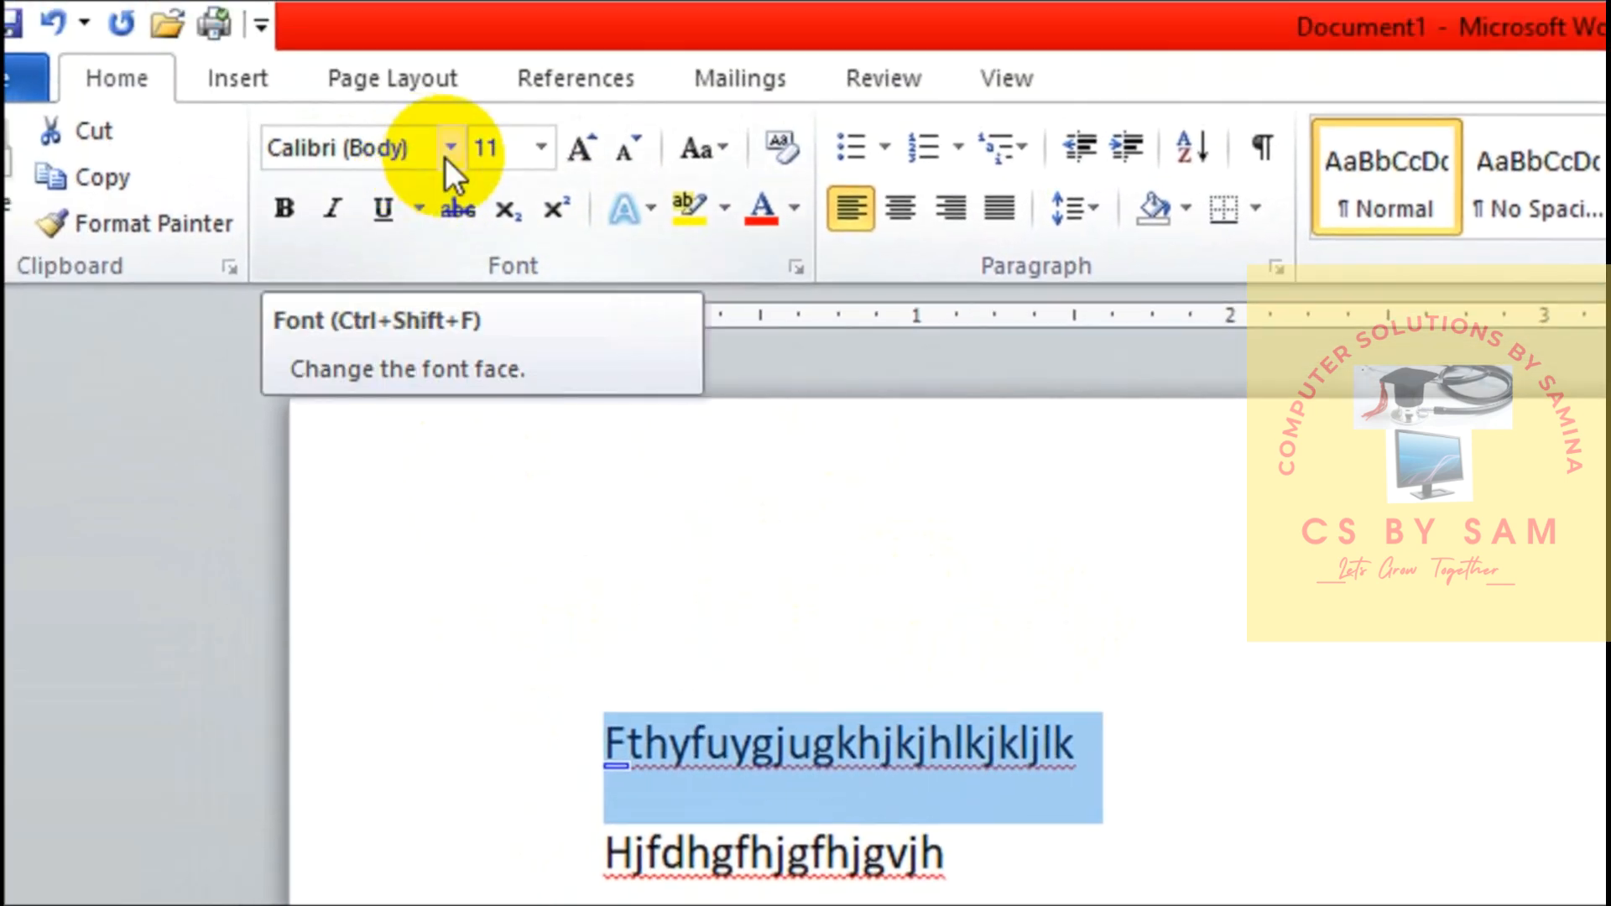
left_click(447, 155)
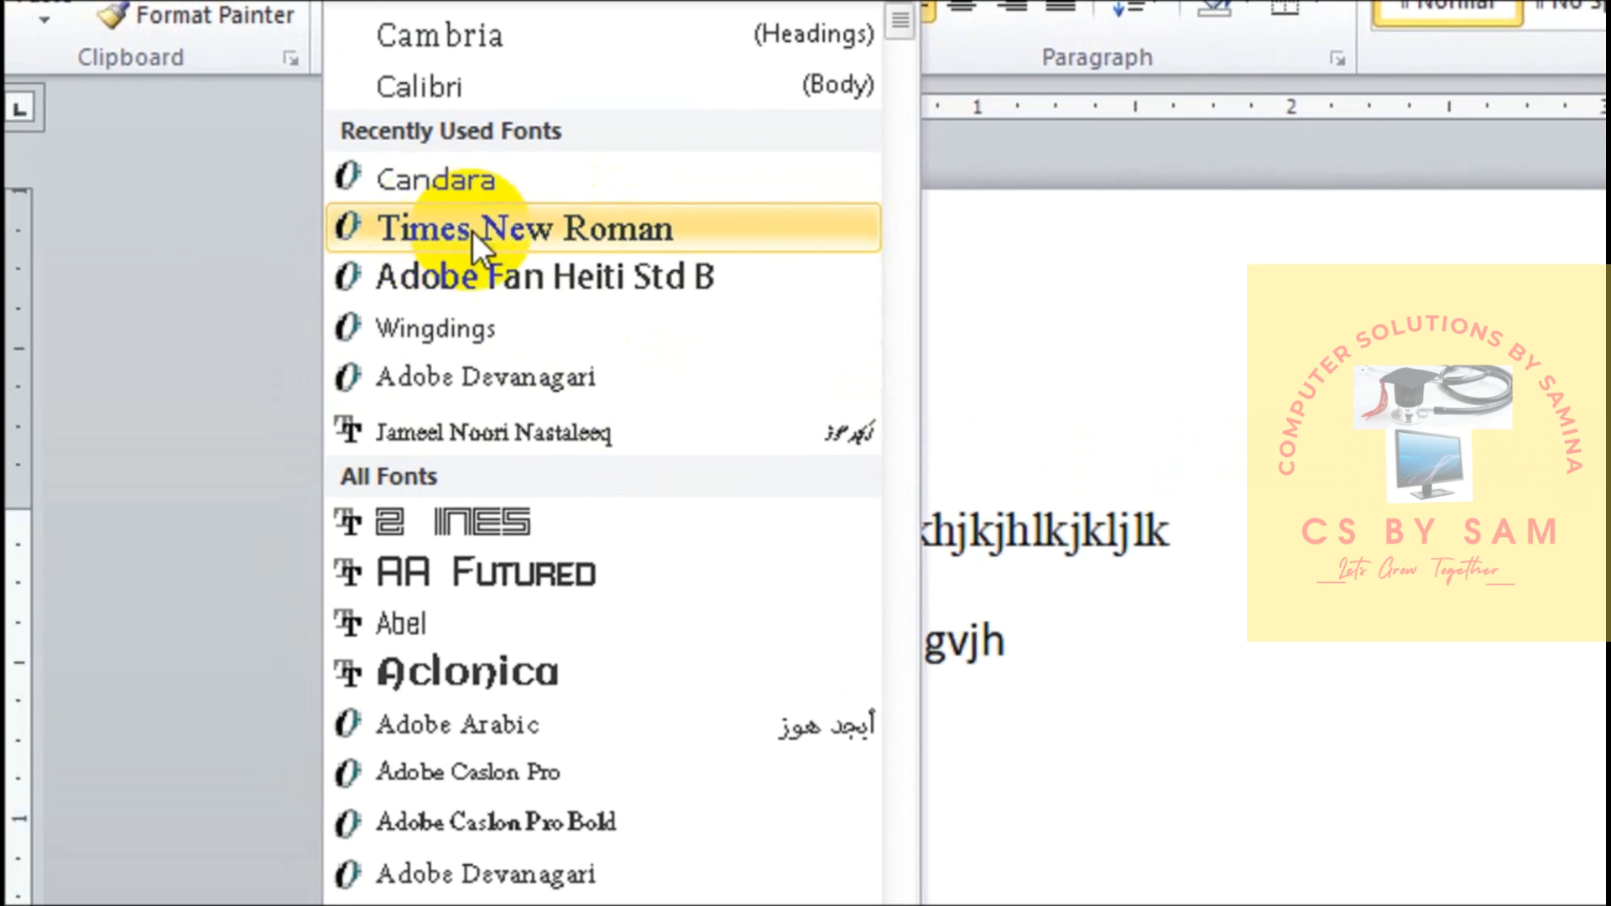
left_click(572, 227)
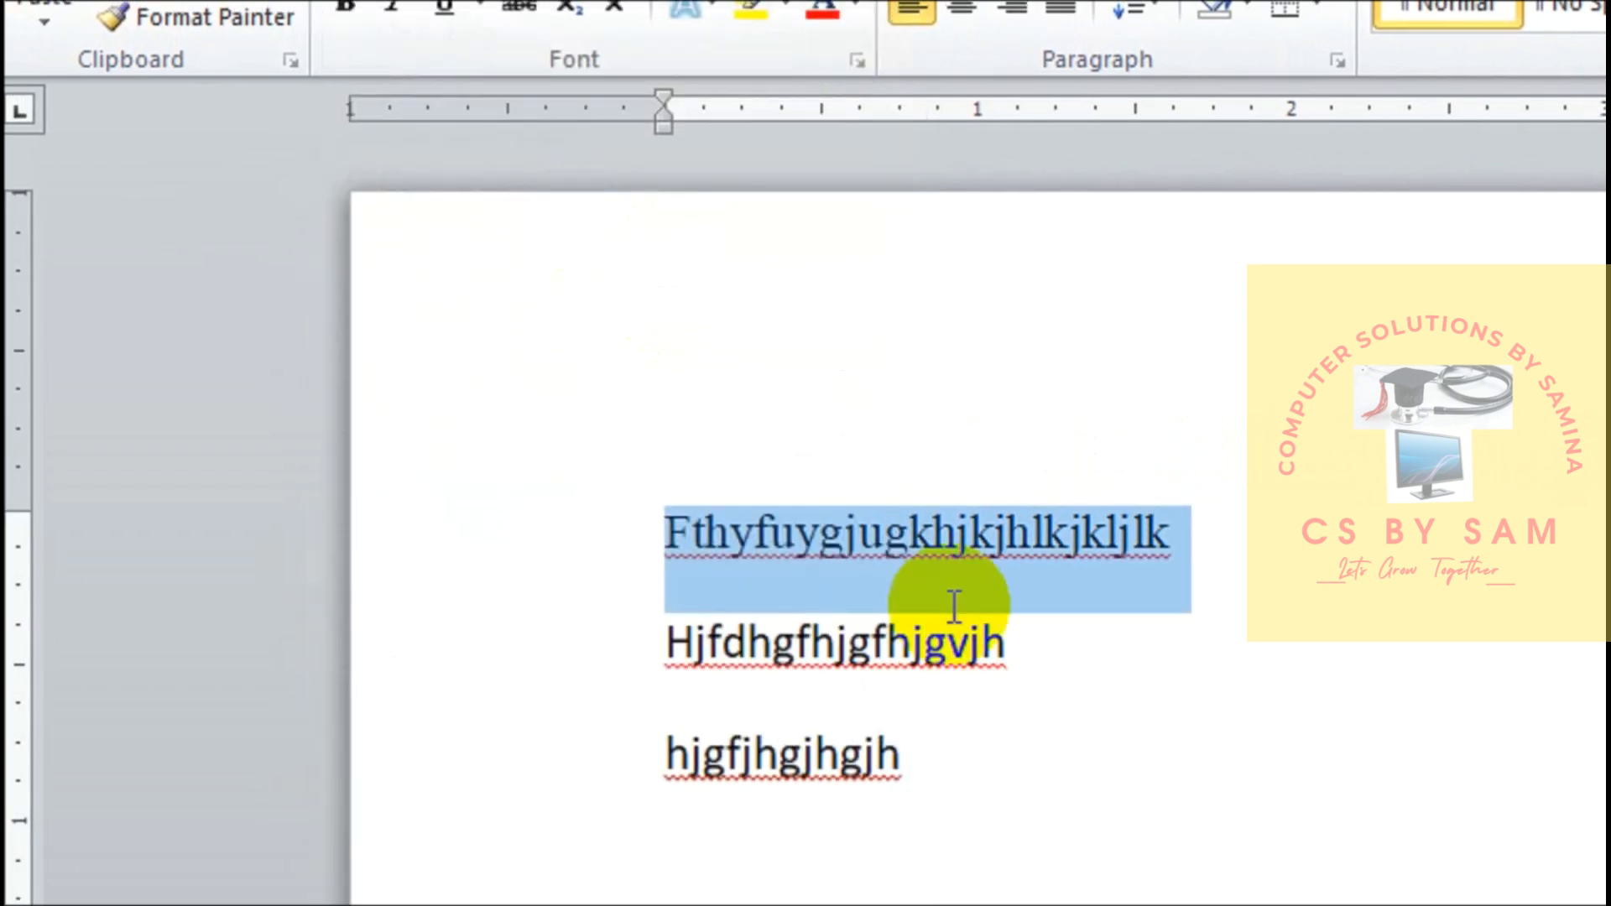
left_click(1099, 708)
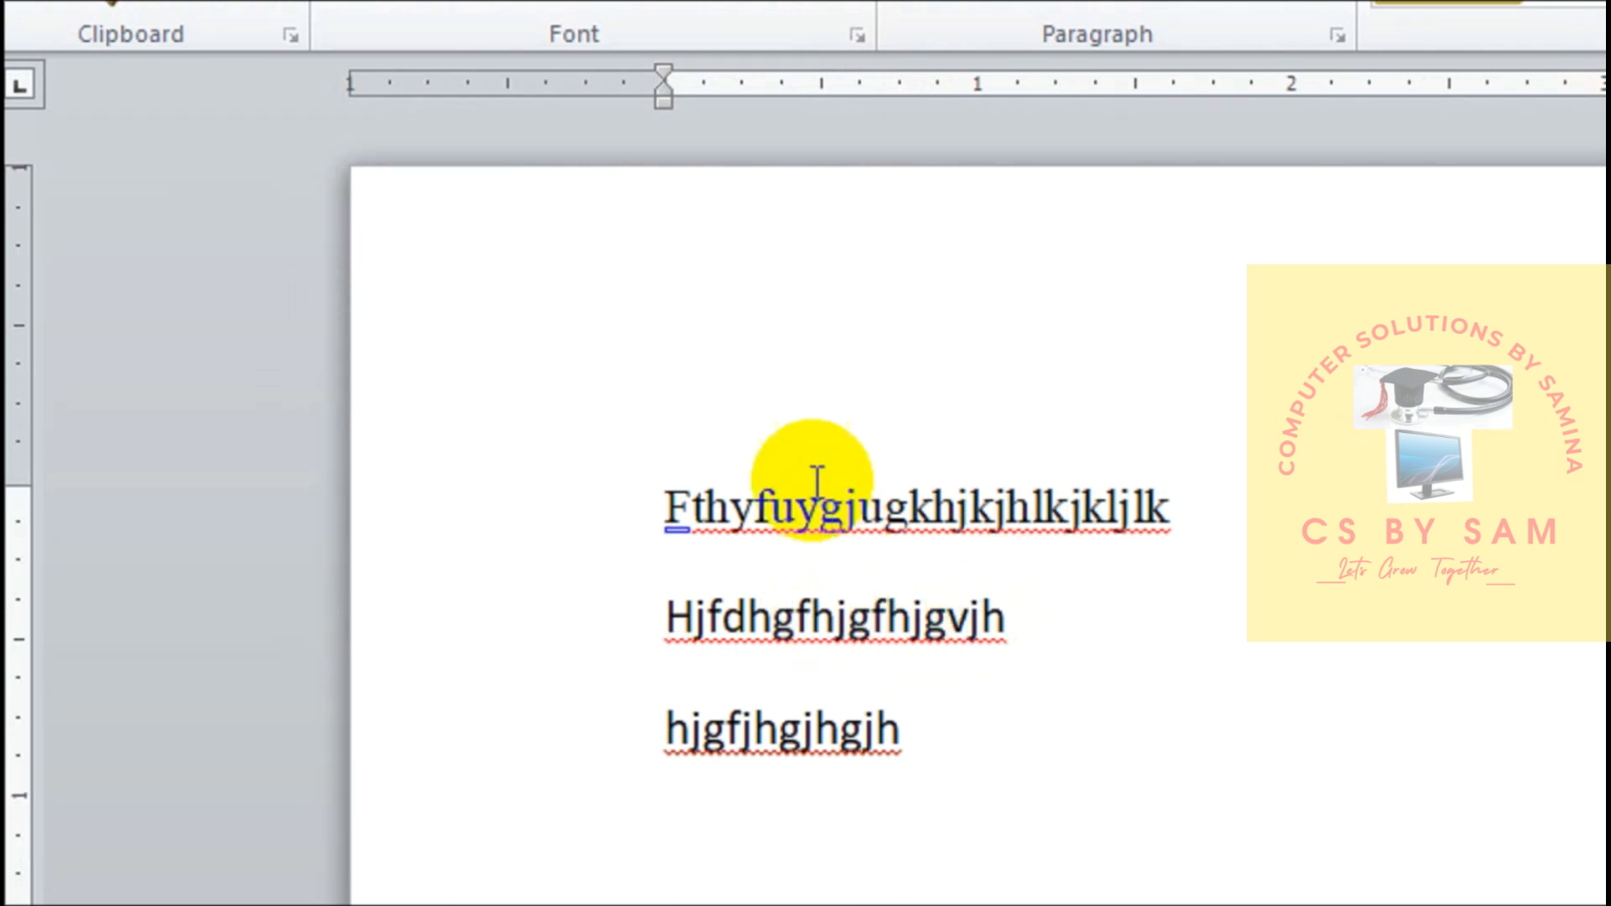
Select the first line and set its font size to 72, followed by 12.
triple_click(821, 511)
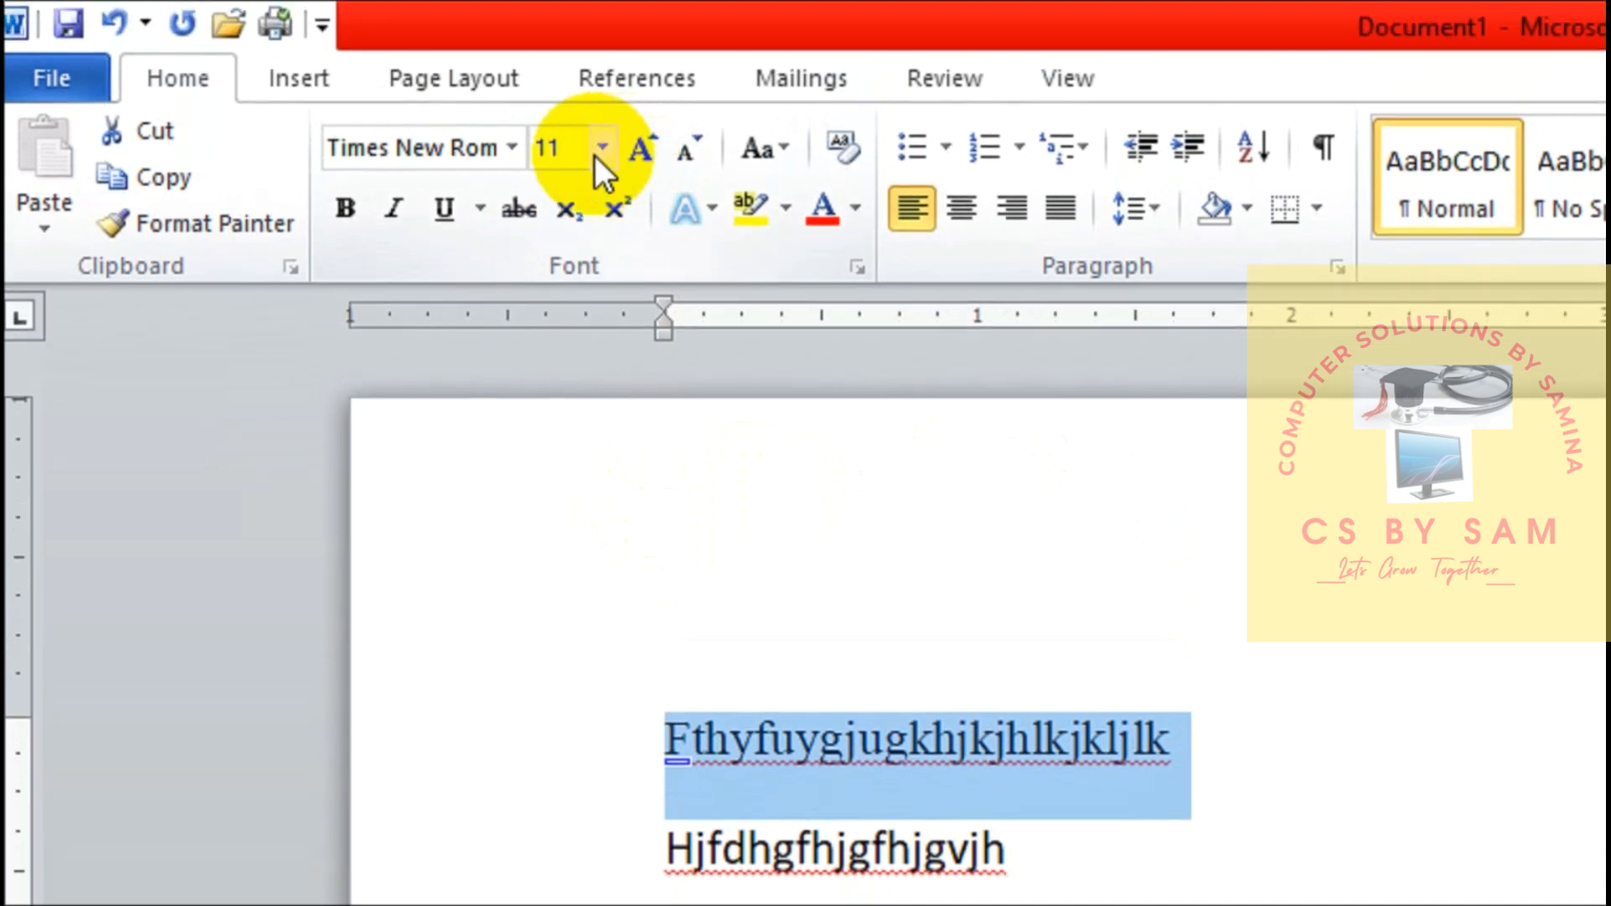
left_click(597, 151)
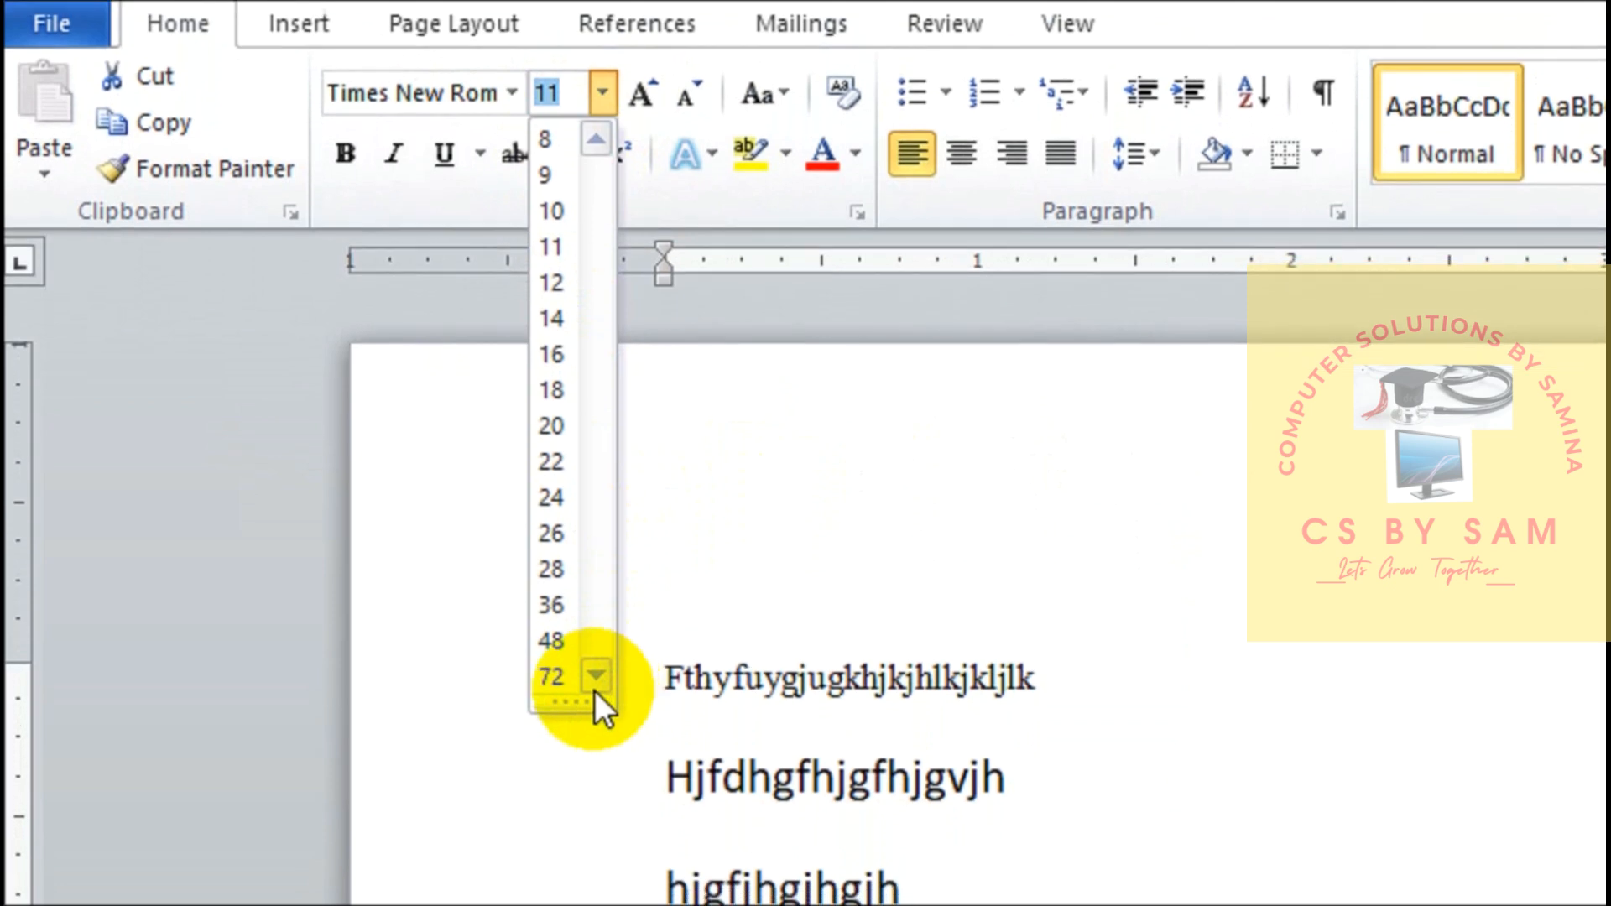
left_click(555, 670)
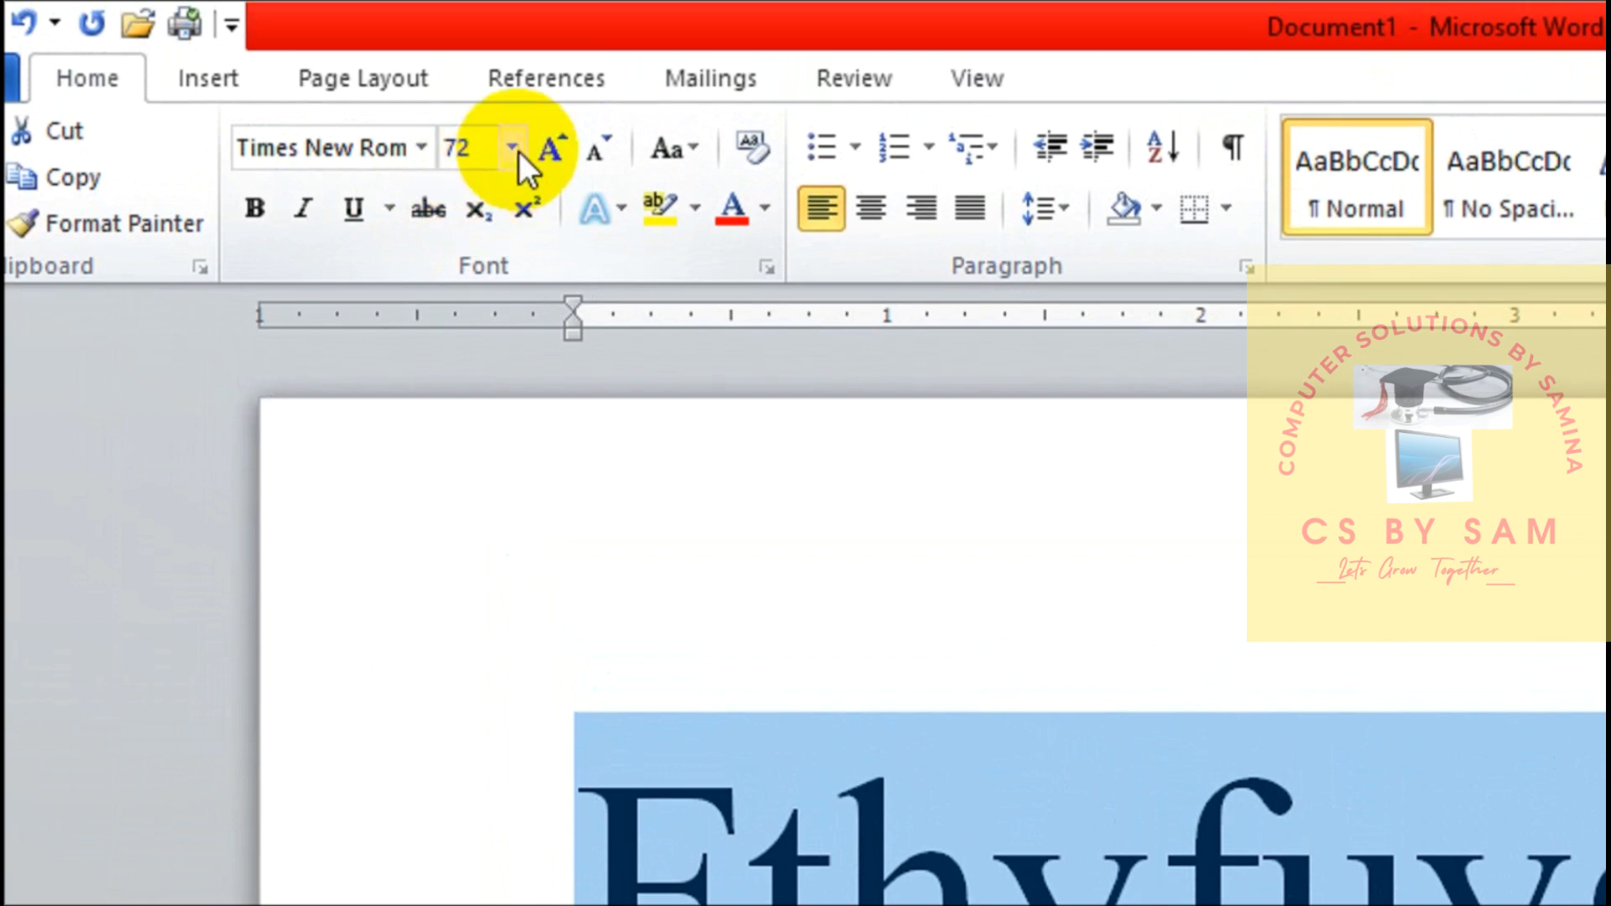
left_click(514, 149)
left_click(463, 340)
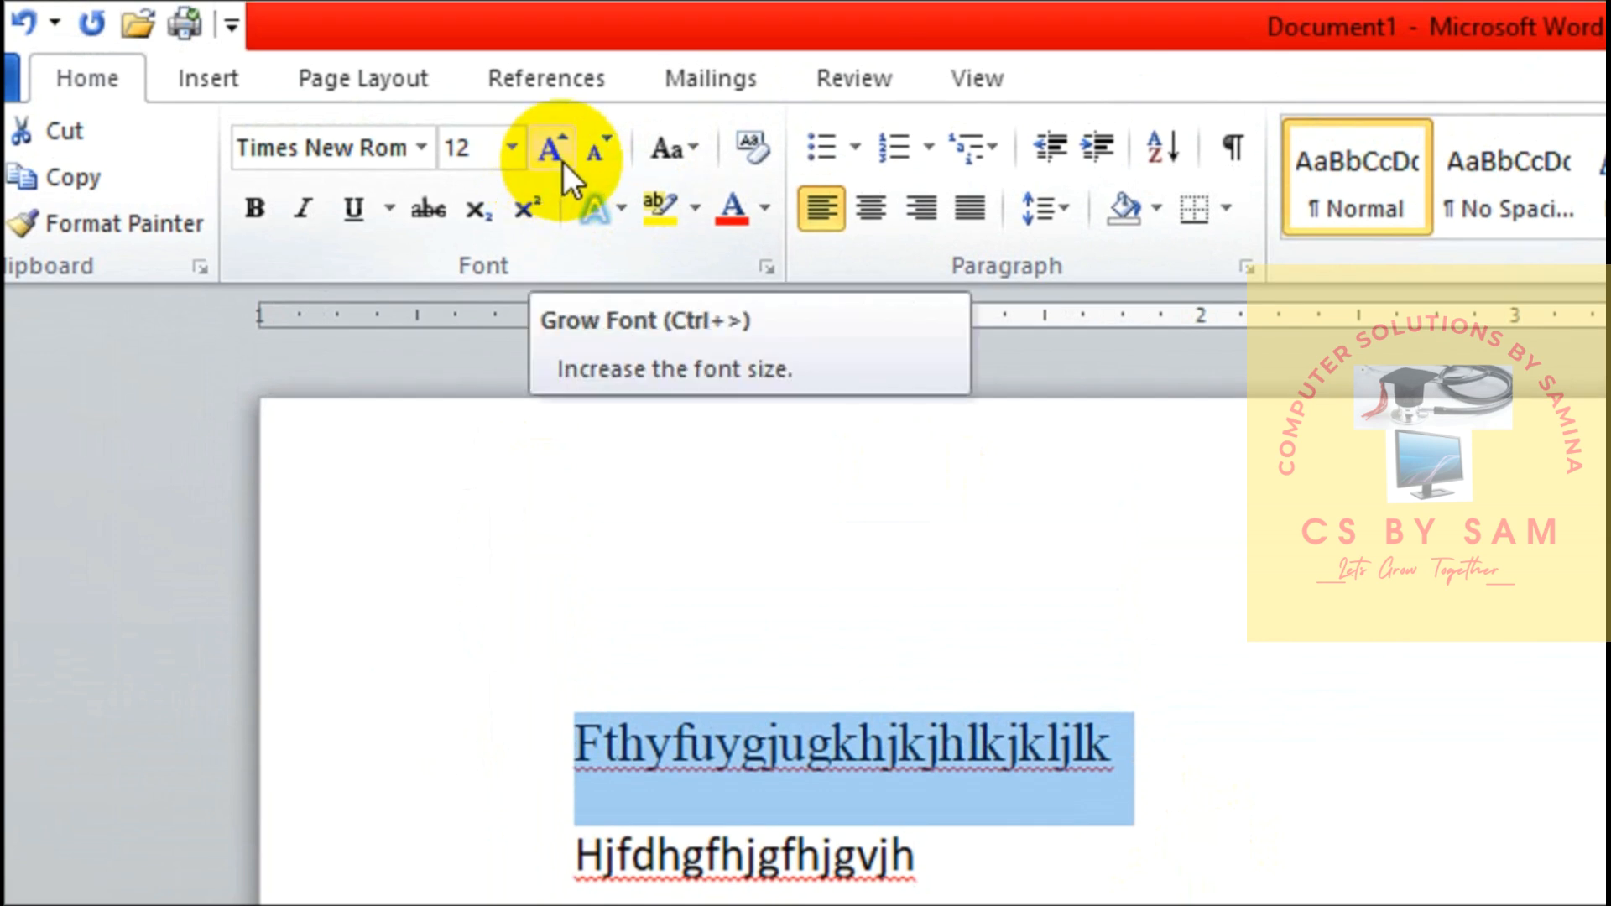
Enlarge the first line's text step by step with Grow Font to size 16.
left_click(508, 148)
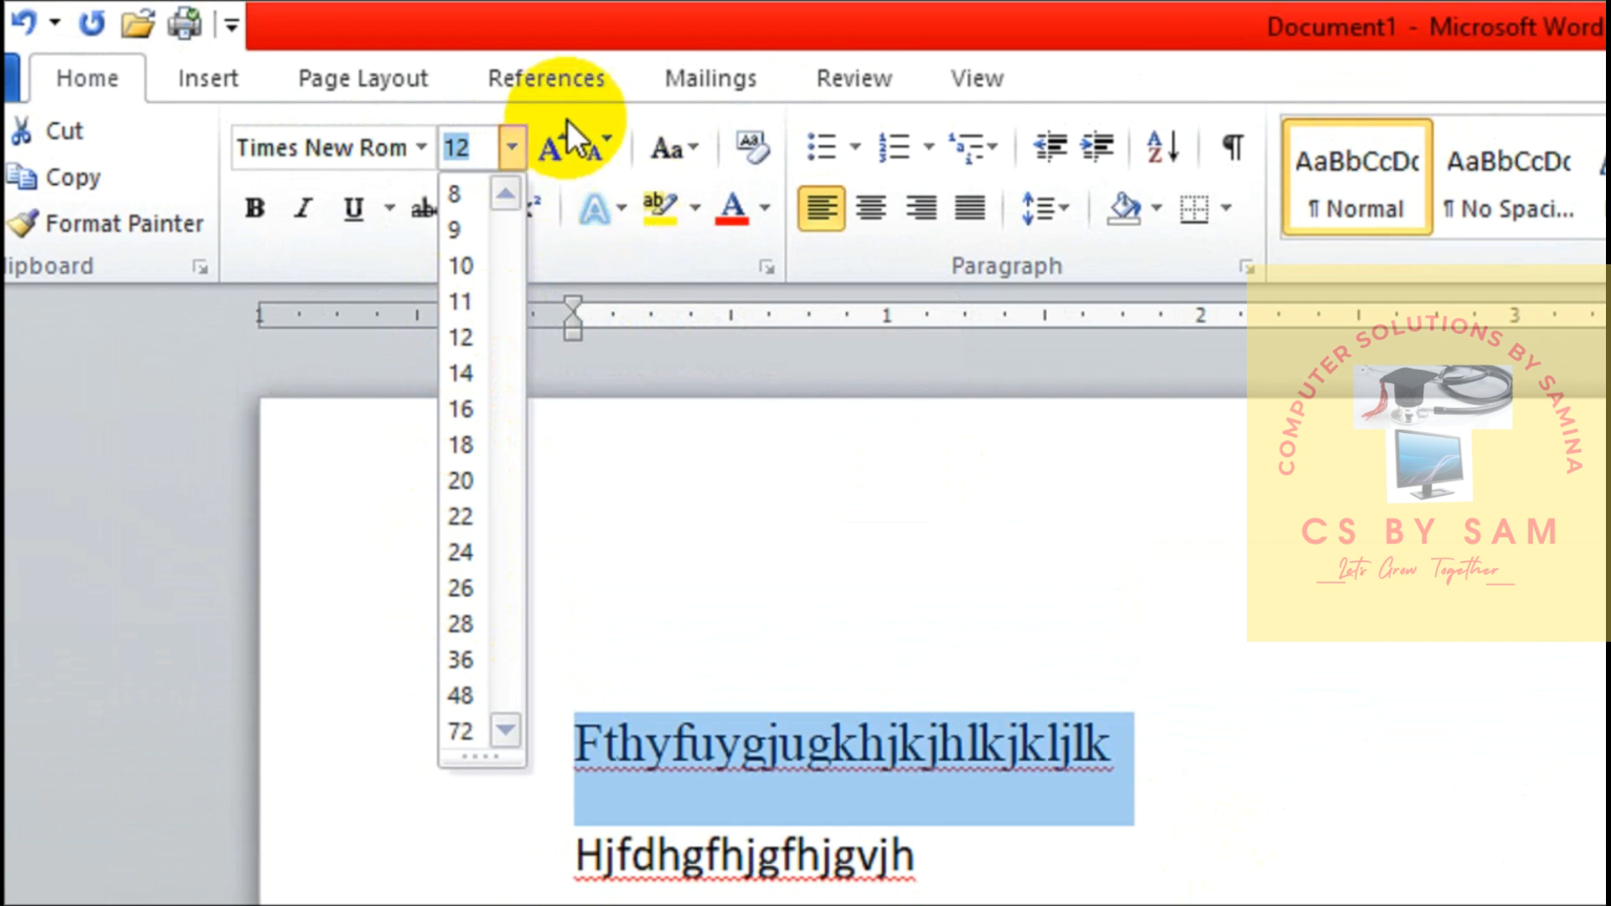
left_click(556, 152)
left_click(556, 153)
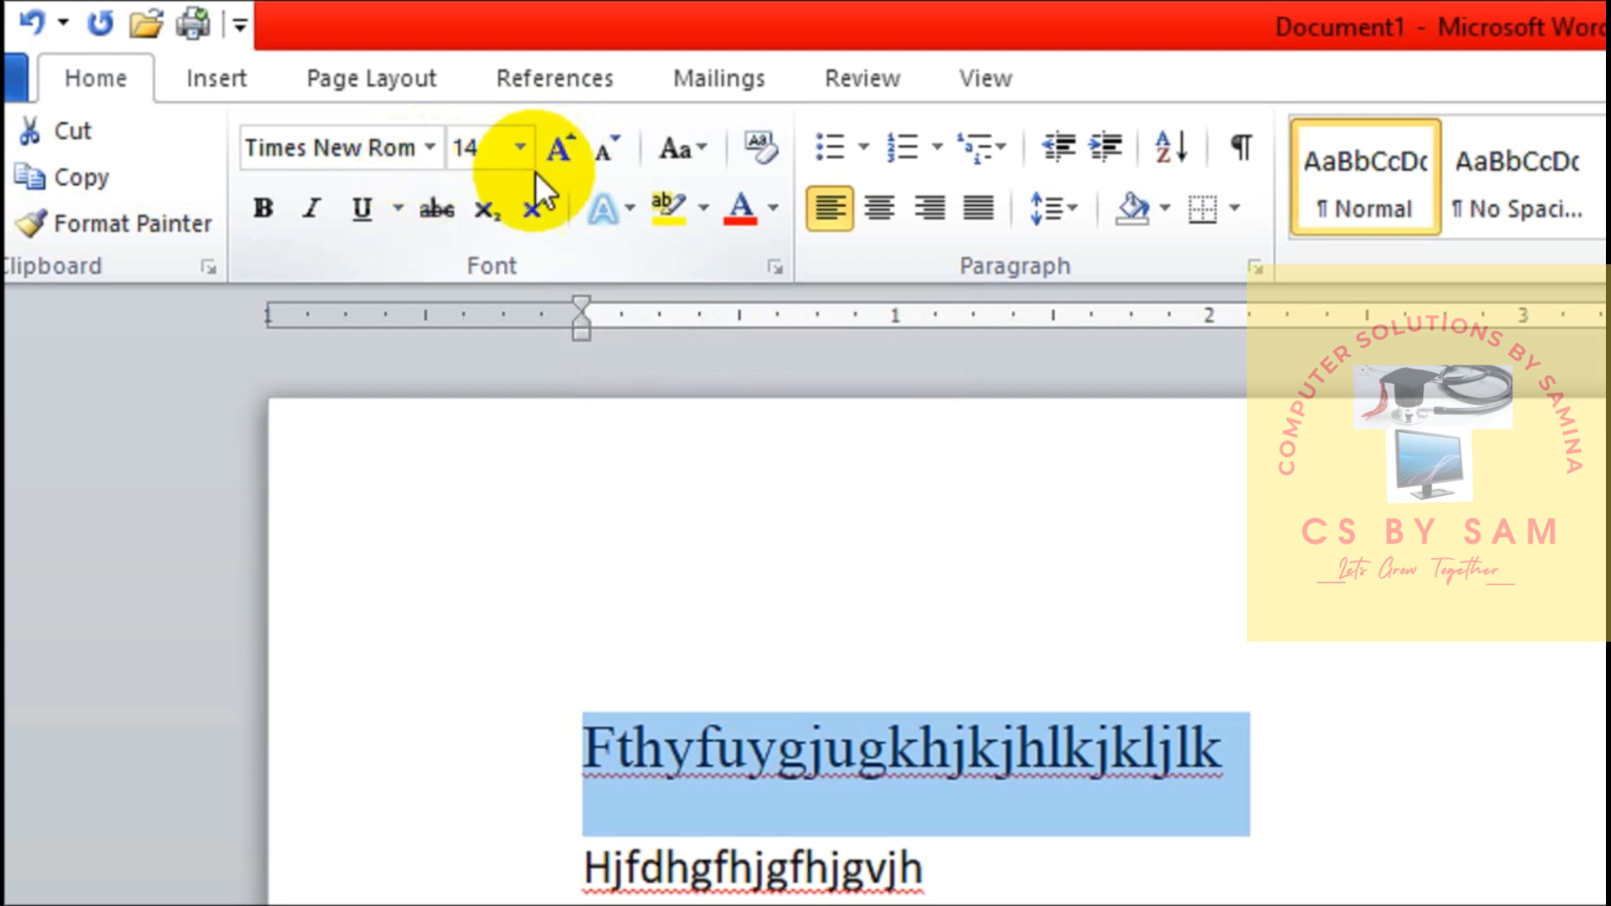
left_click(563, 156)
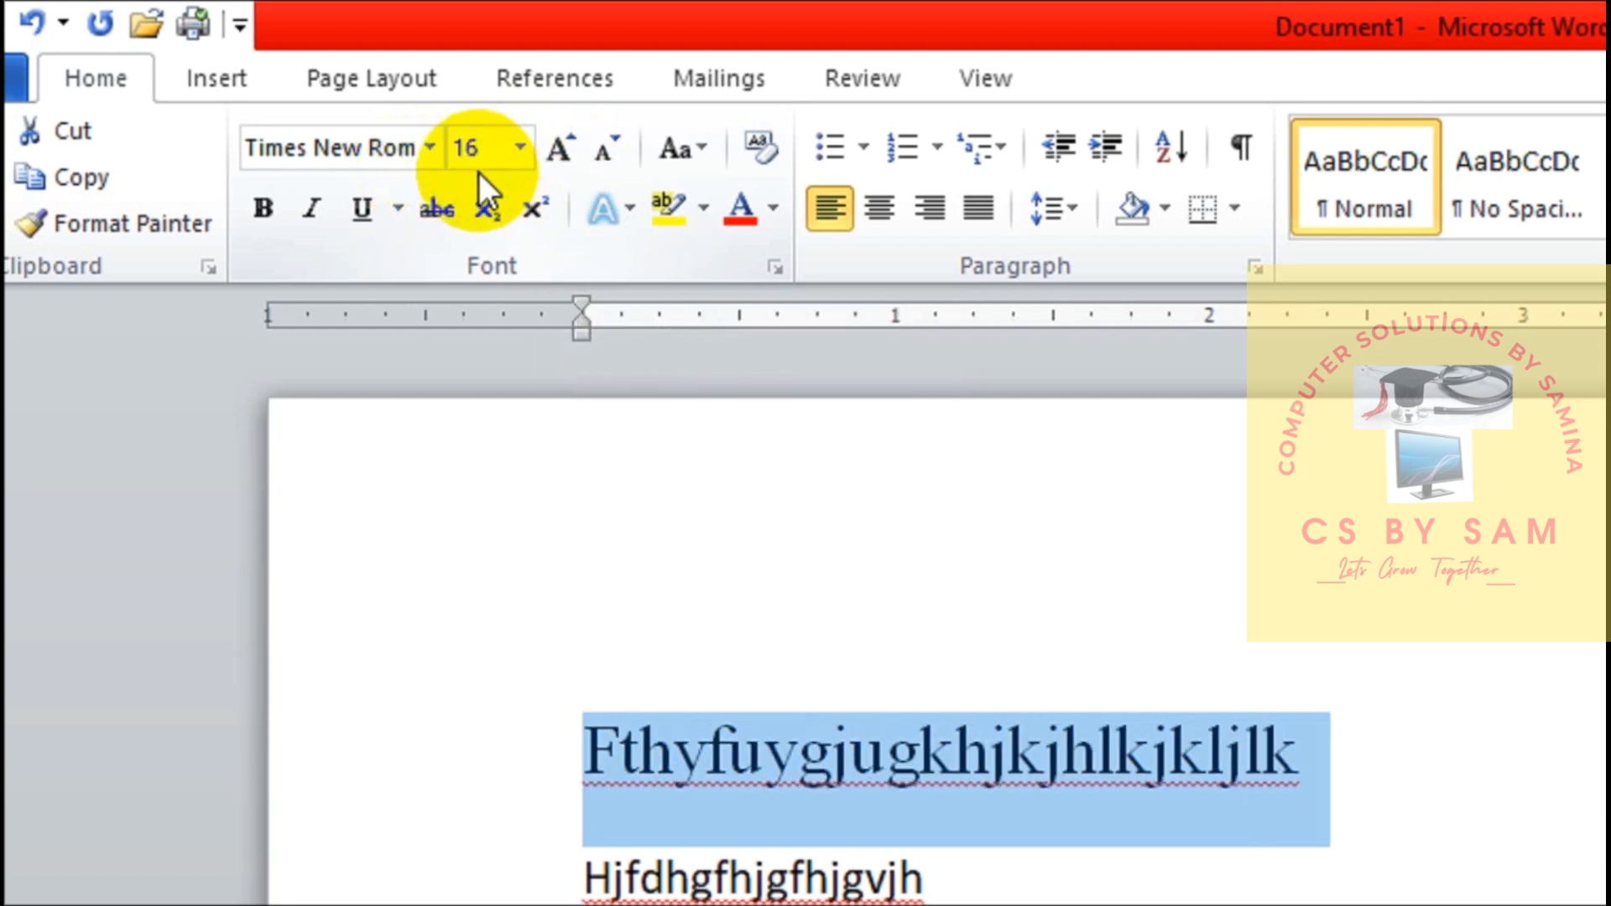
Reduce the first line's text step by step with Shrink Font to size 9.
left_click(617, 148)
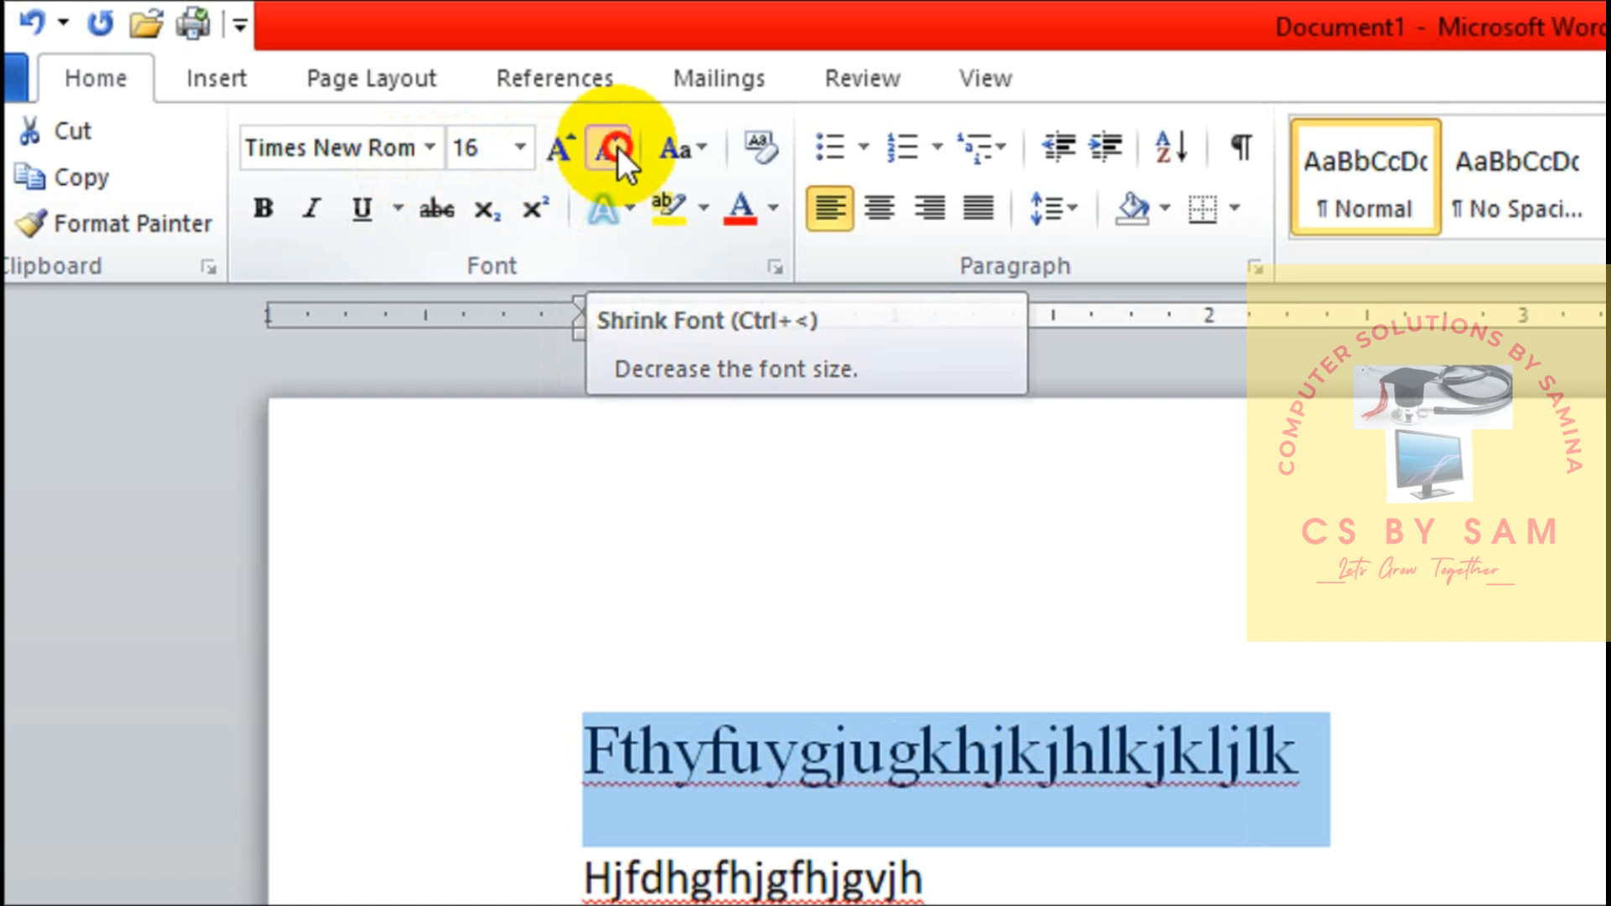
left_click(617, 148)
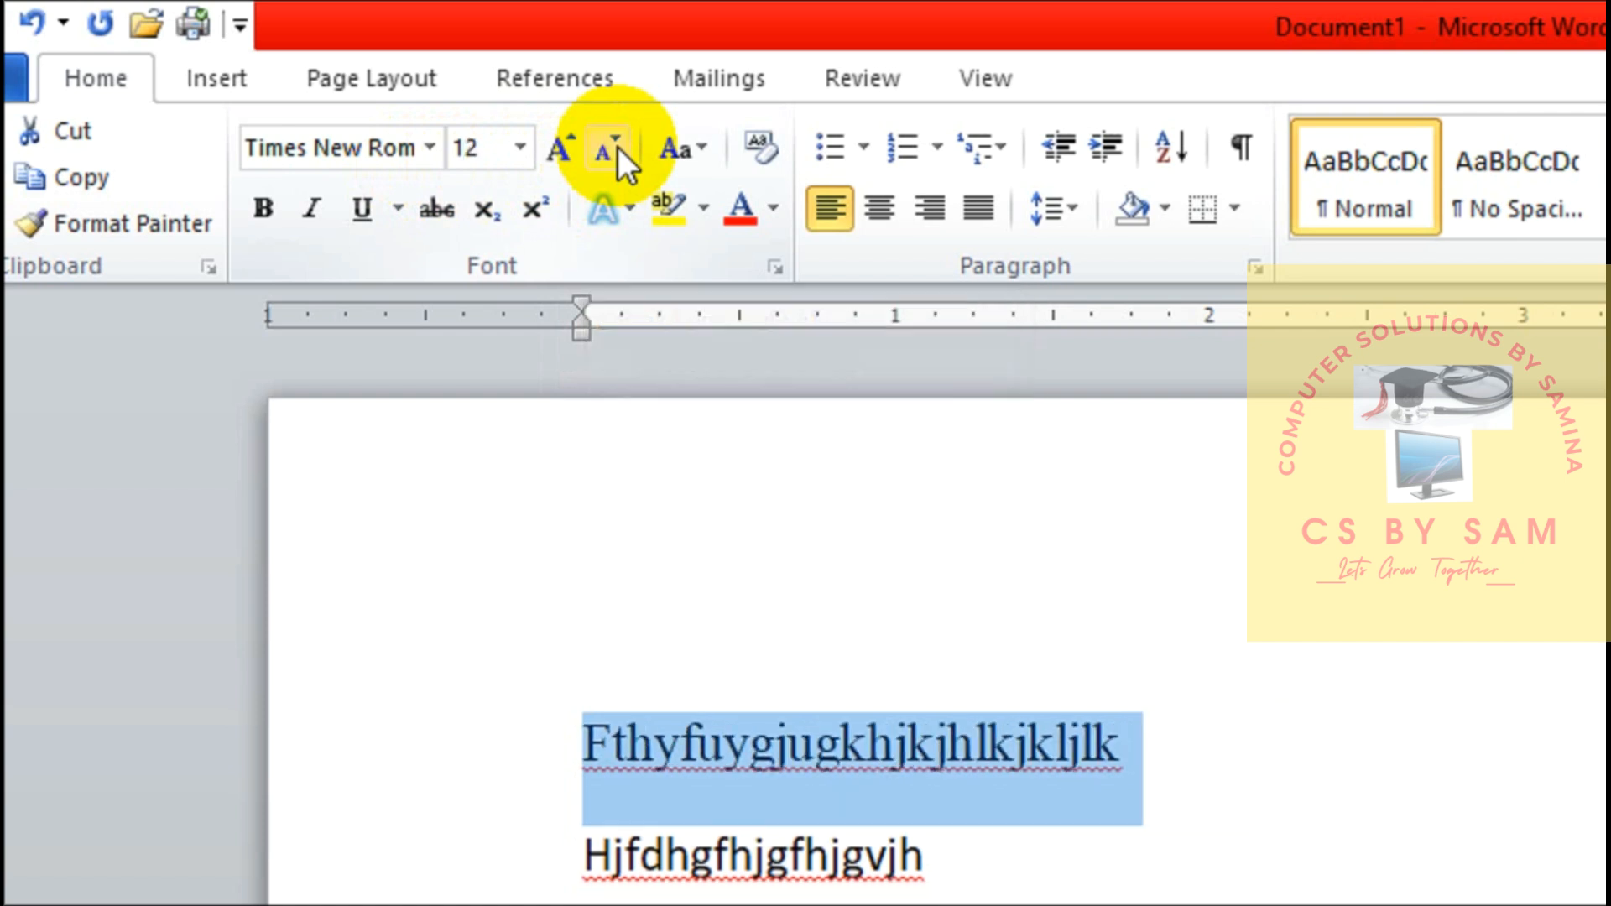
left_click(618, 147)
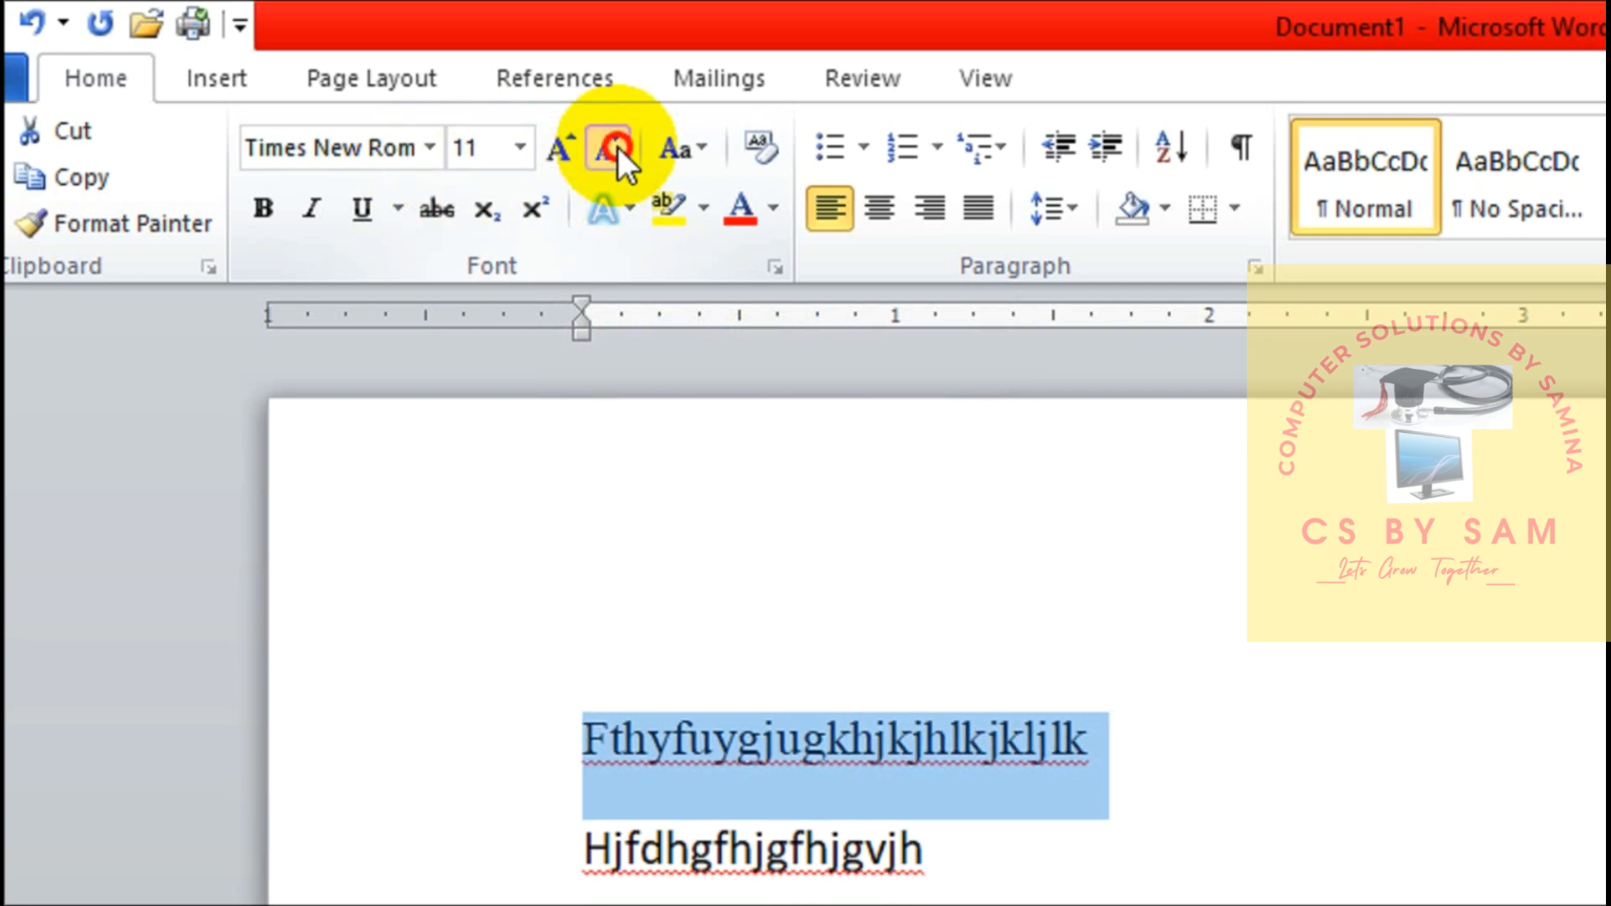
left_click(618, 147)
left_click(618, 147)
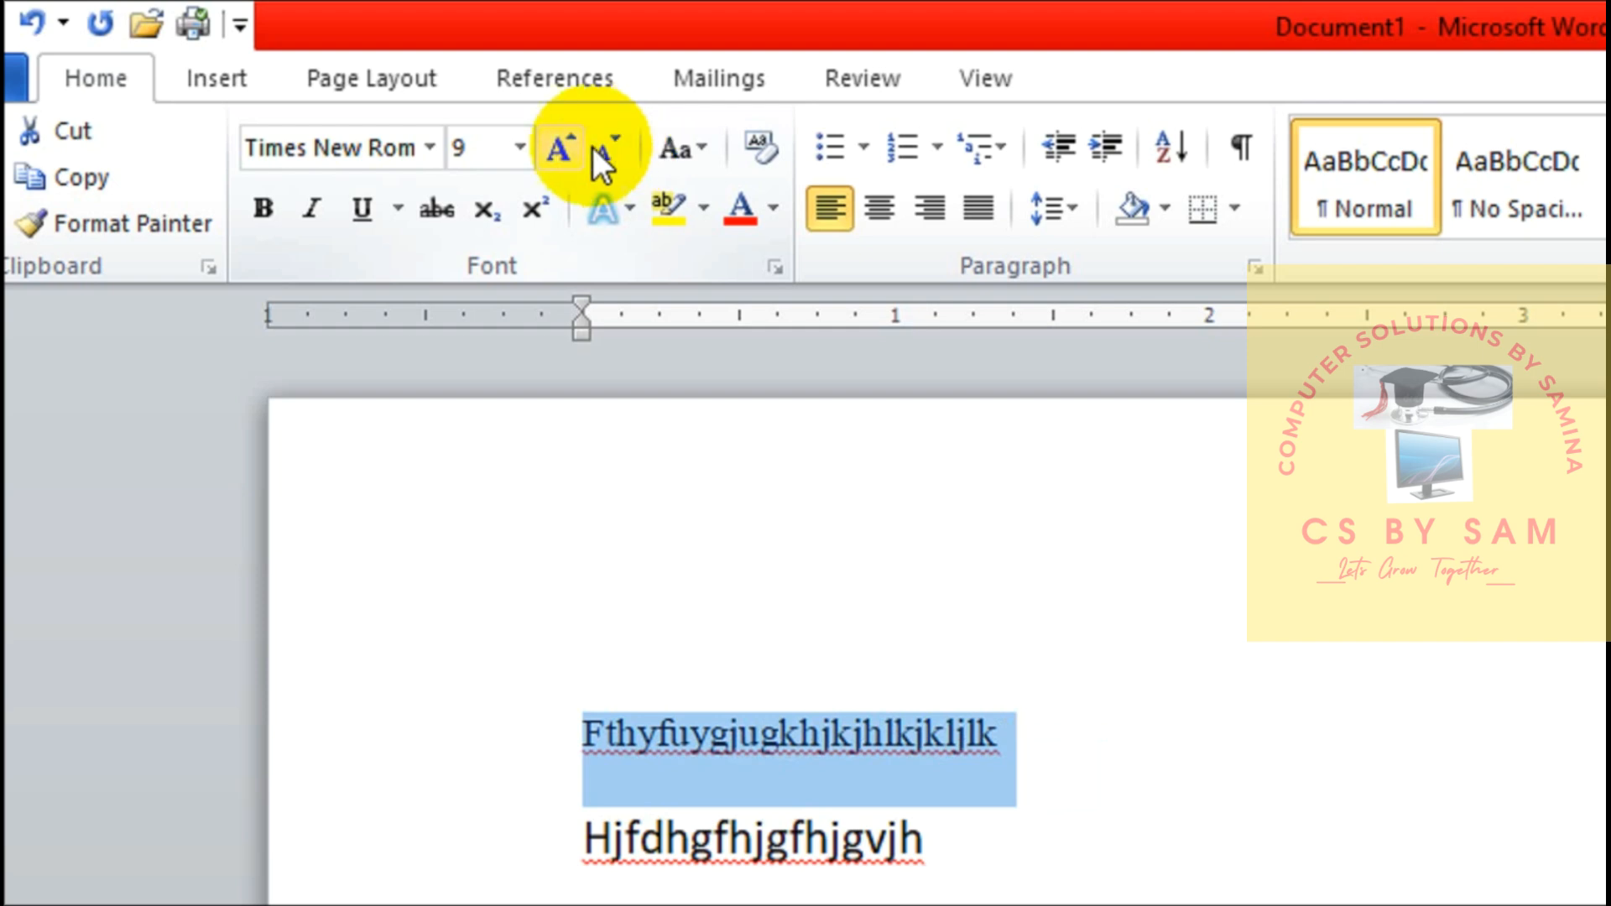
Enlarge the first line's text with Grow Font to size 18.
left_click(552, 151)
left_click(552, 151)
left_click(552, 151)
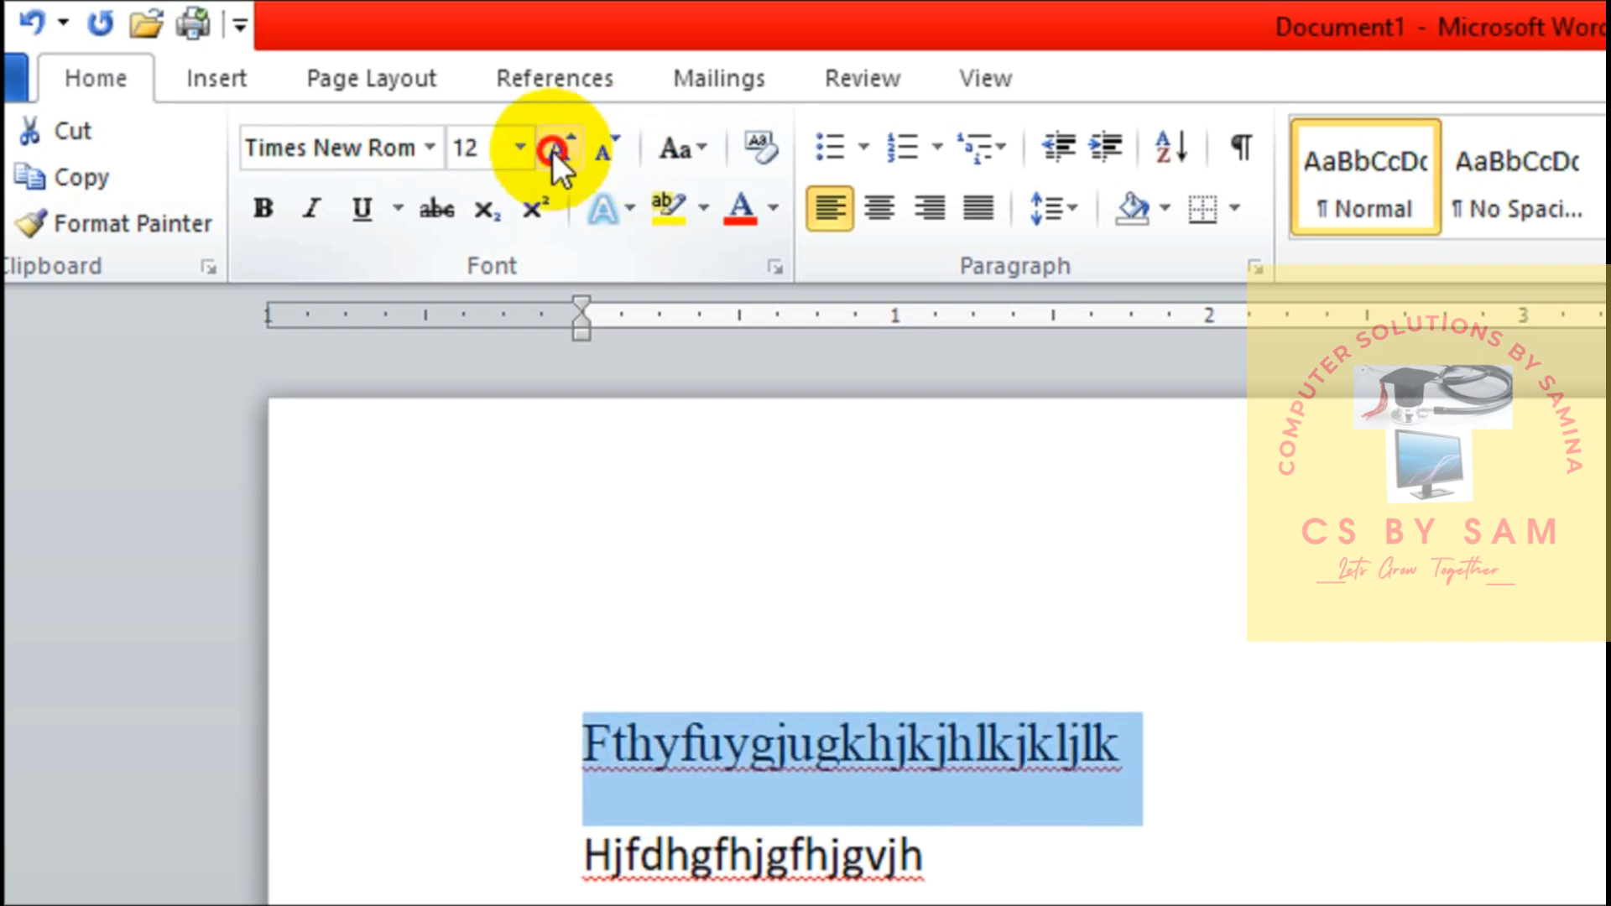
left_click(552, 151)
left_click(552, 151)
left_click(552, 151)
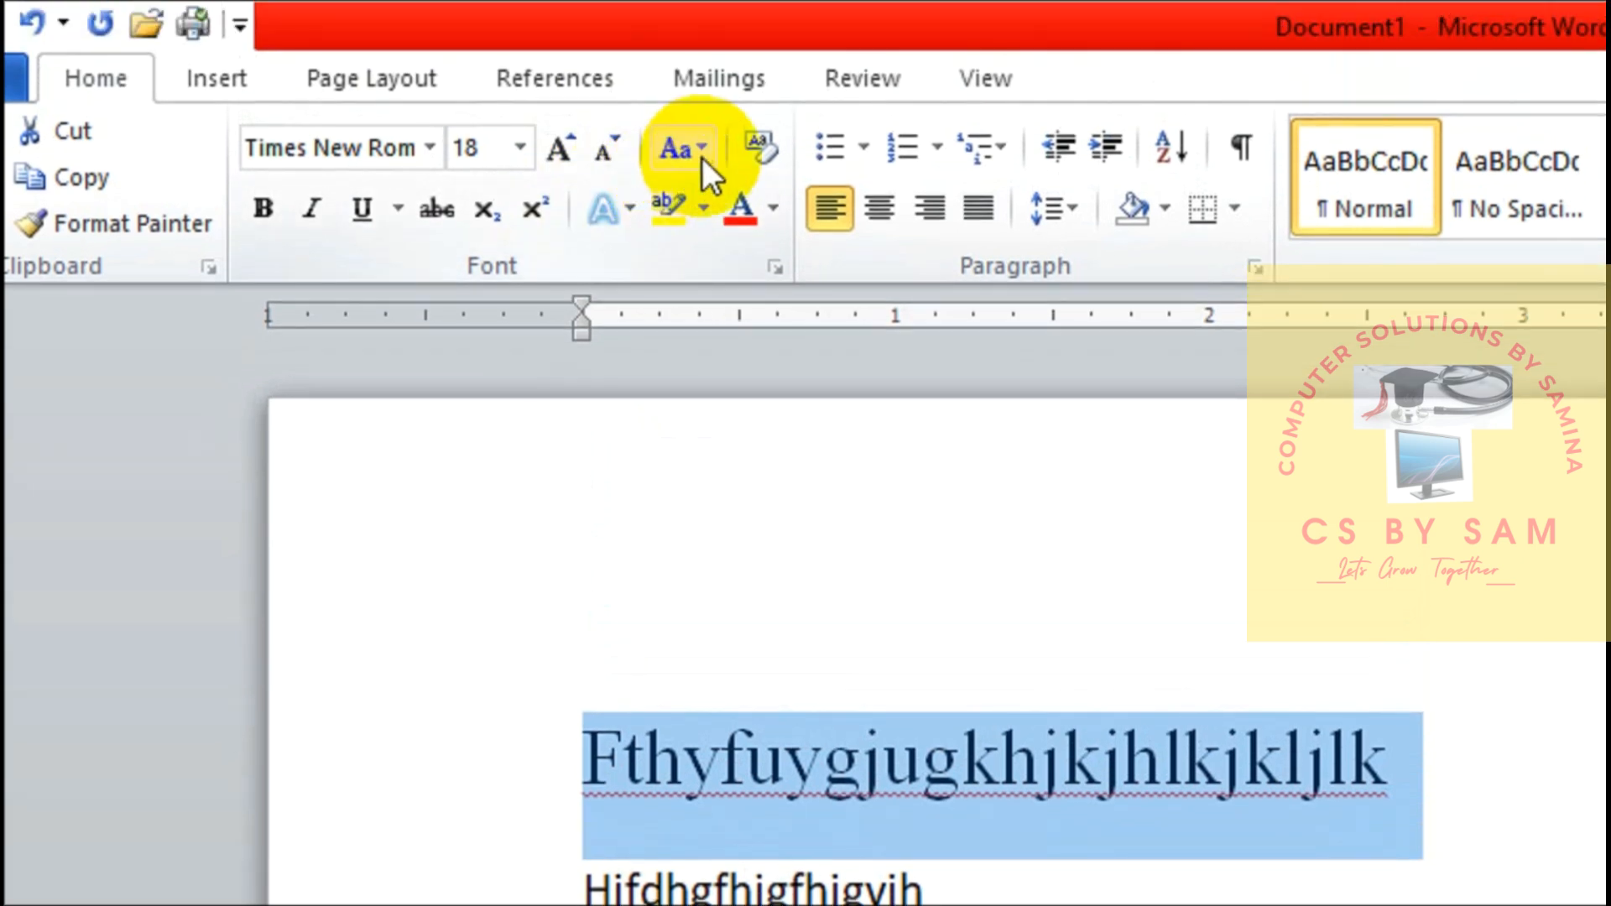
Try the first line in UPPERCASE and lowercase, and return it to Sentence case.
left_click(702, 157)
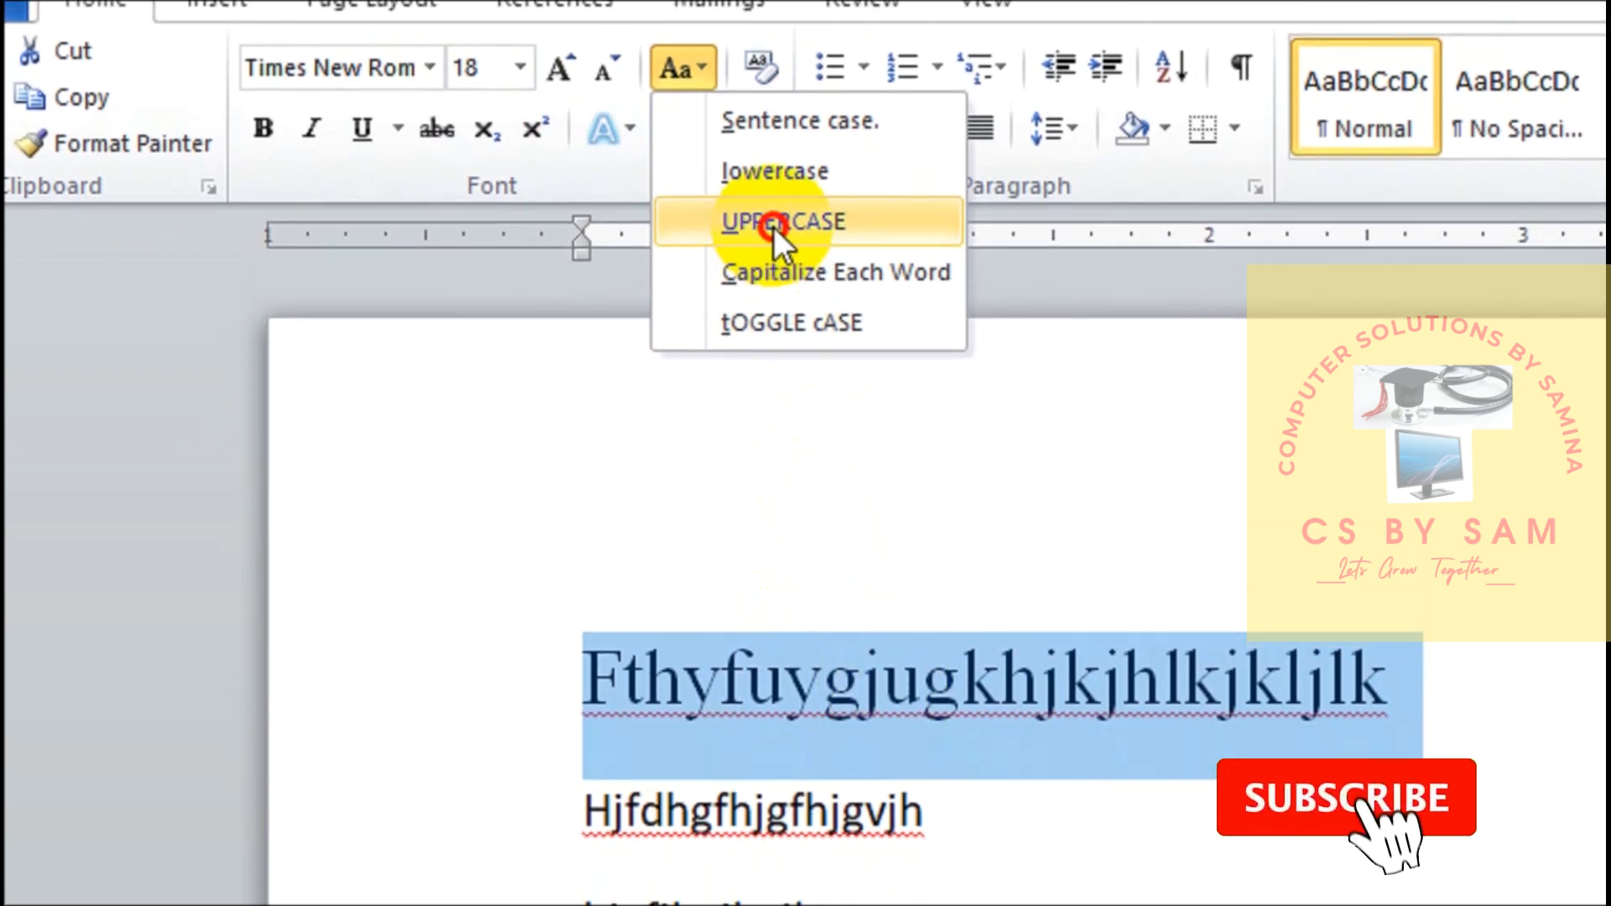
left_click(774, 222)
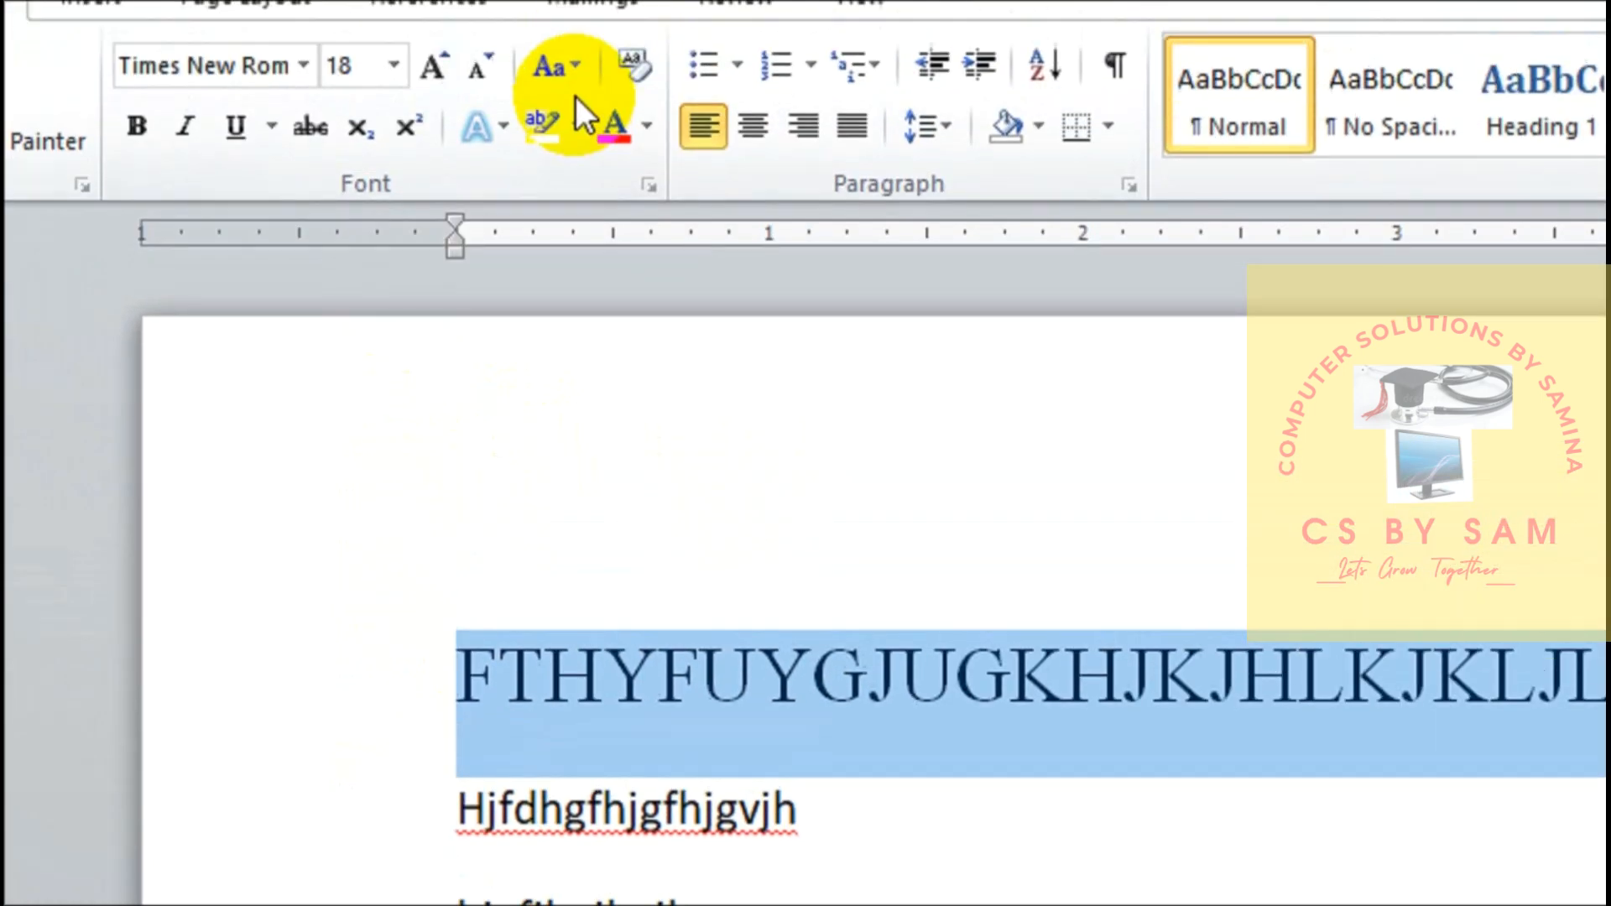
left_click(576, 159)
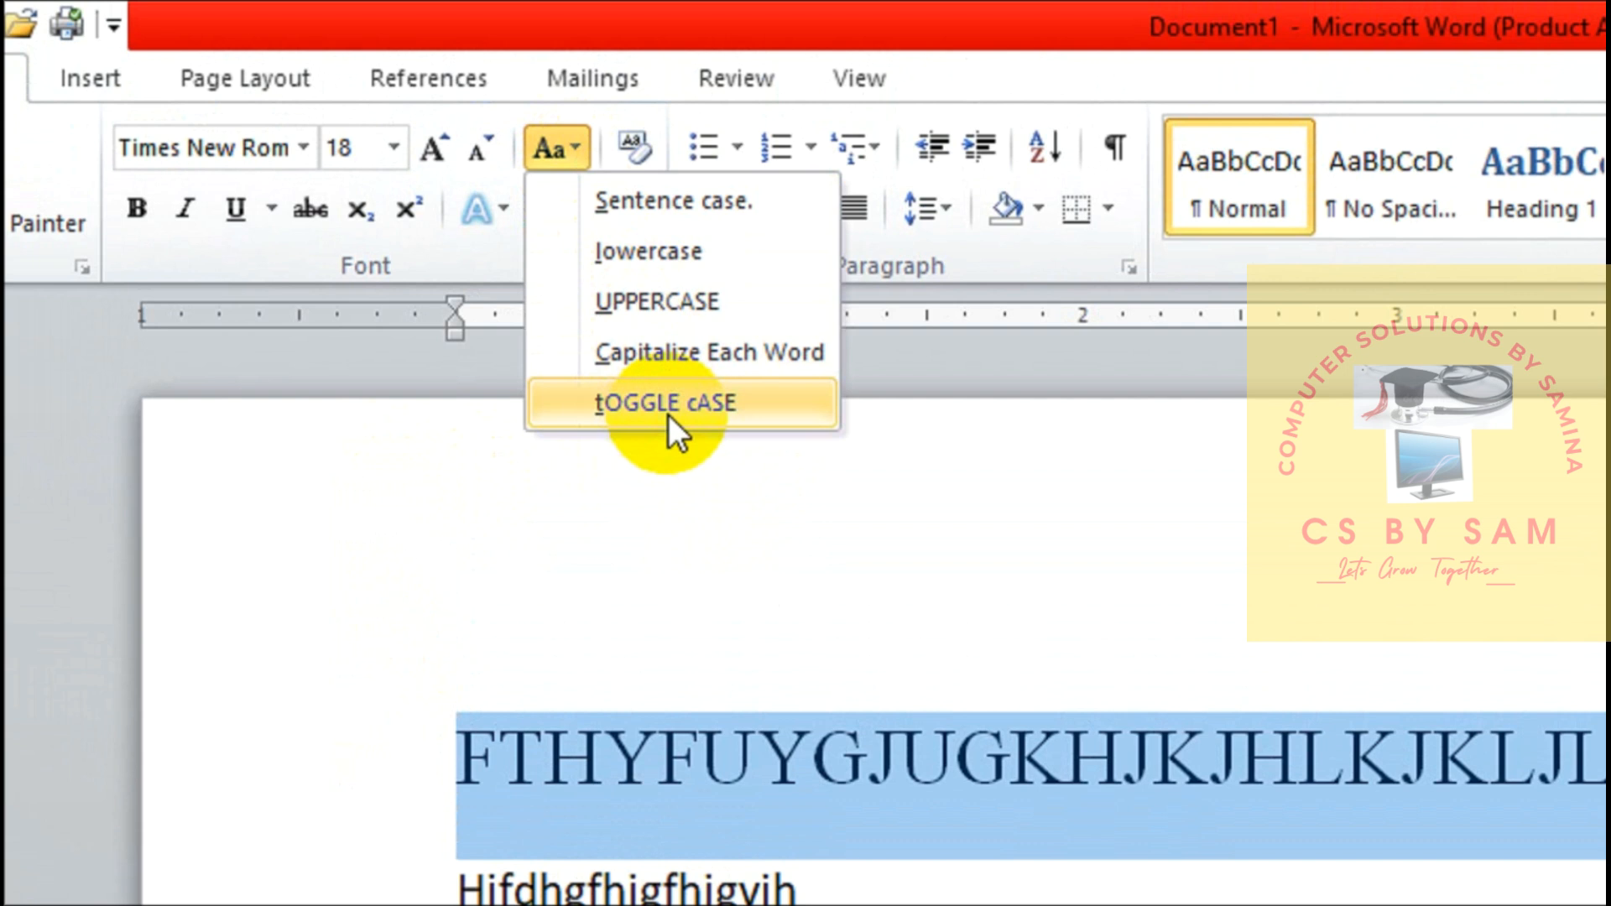
left_click(666, 267)
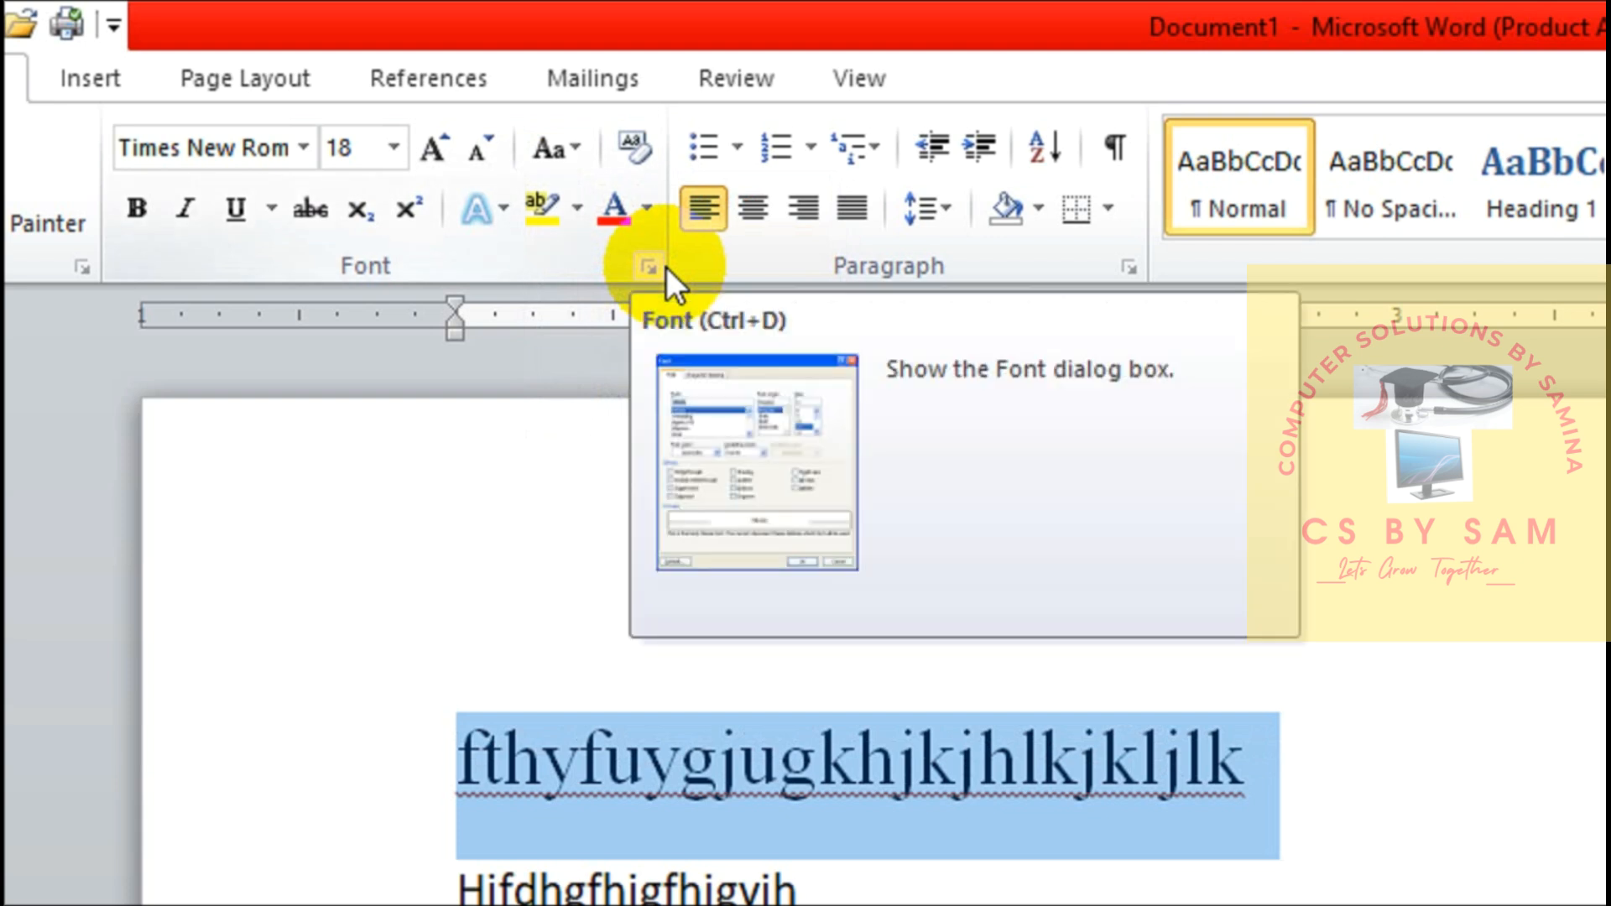
left_click(585, 164)
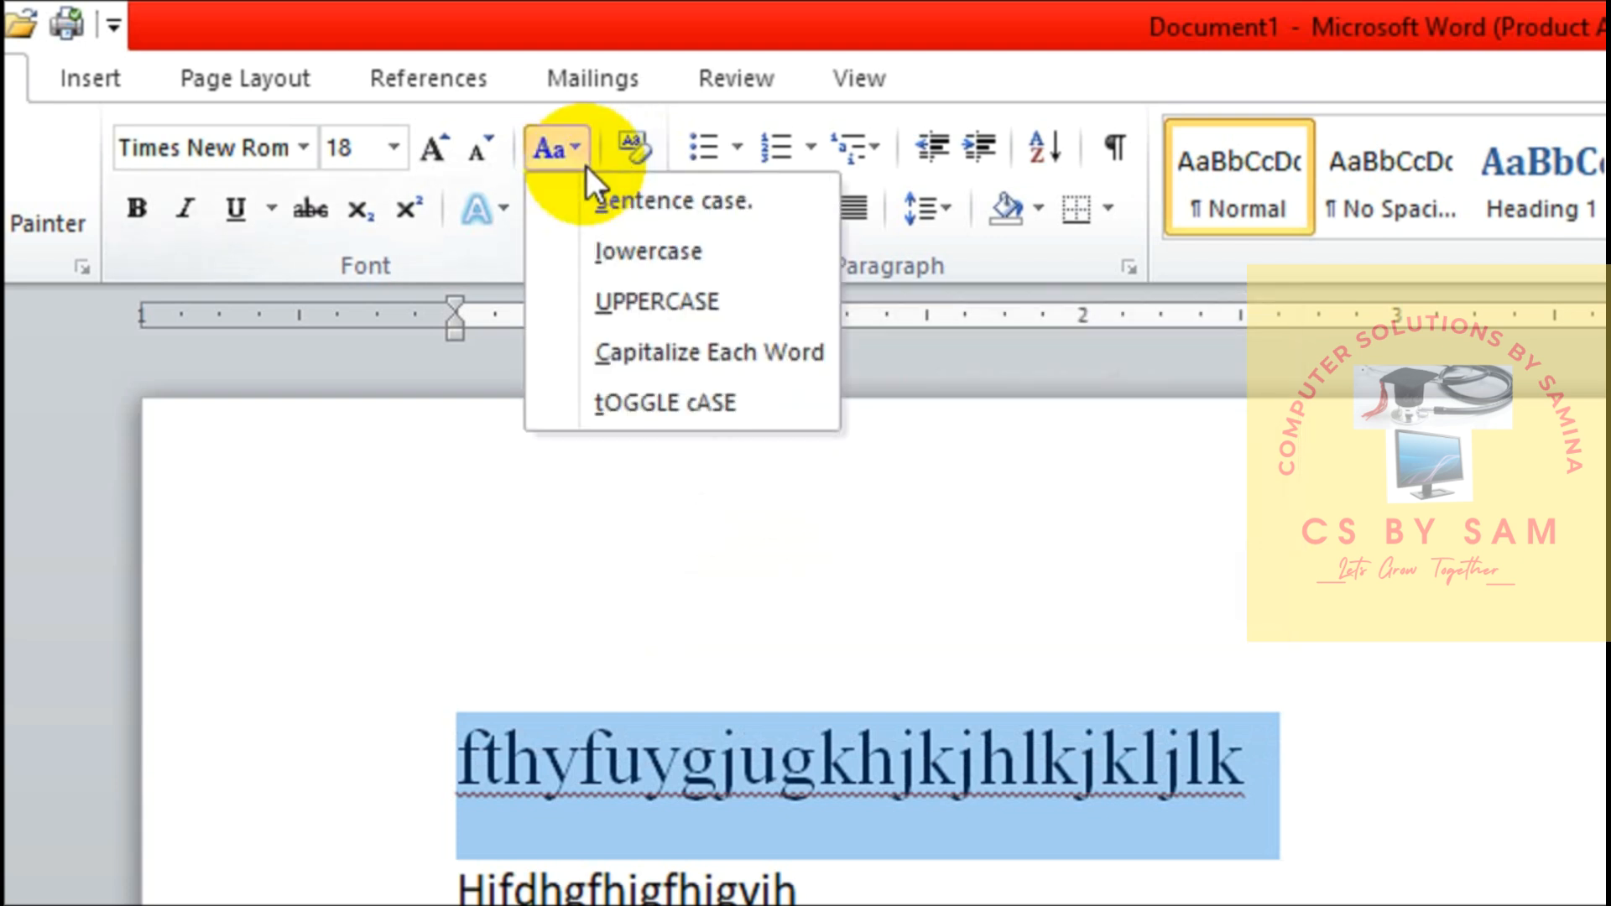
left_click(643, 205)
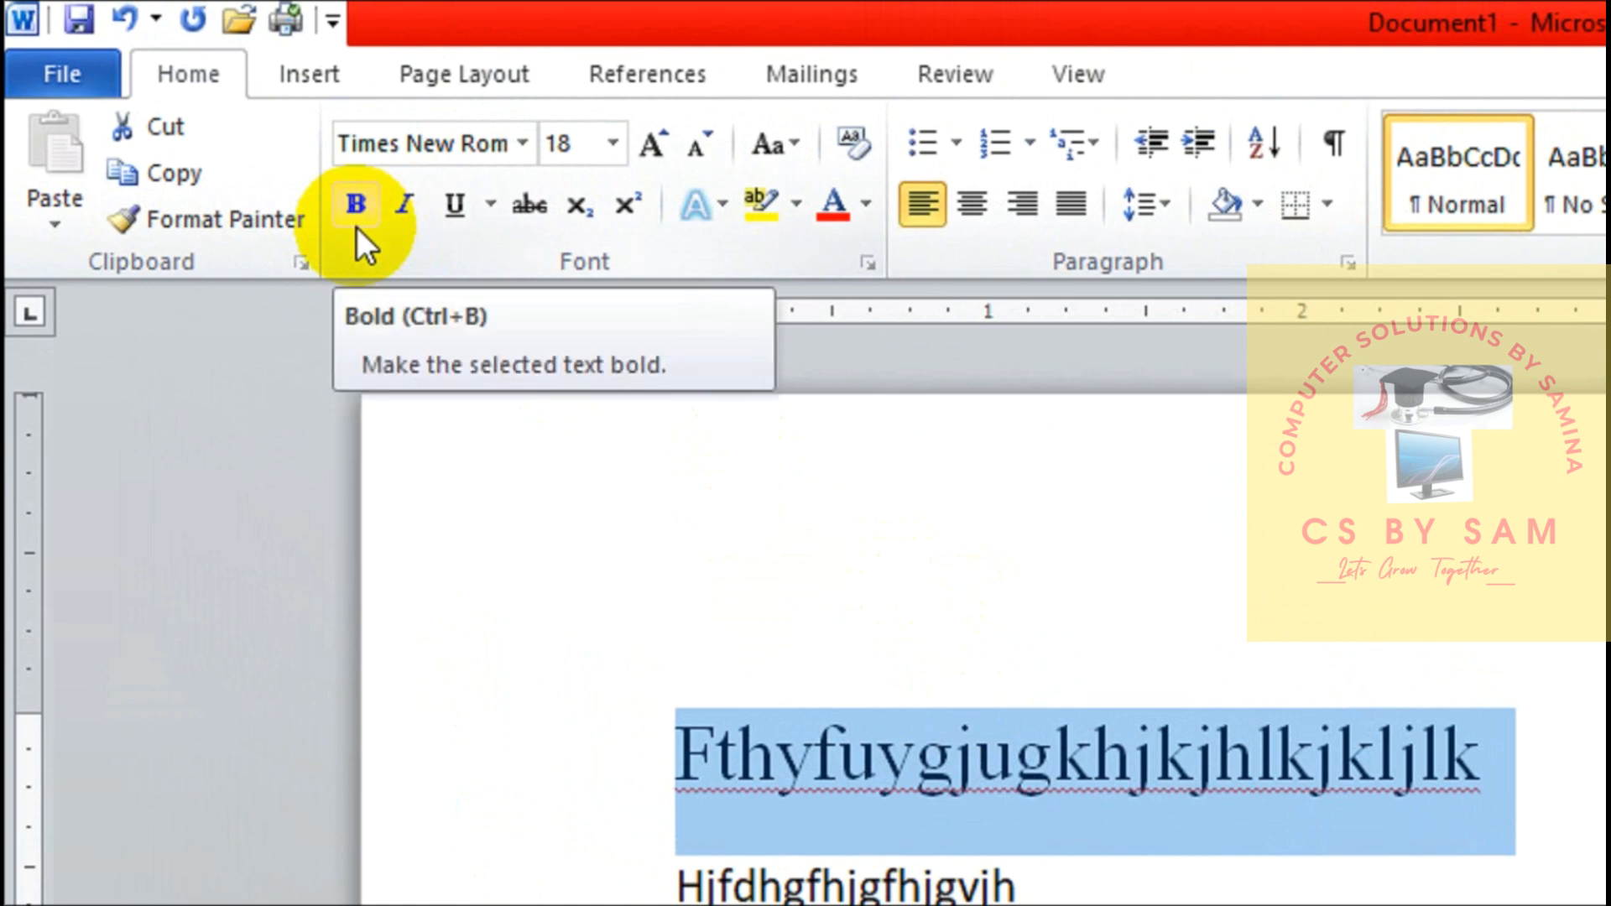
Format the first line as bold, italic, underlined and struck through.
left_click(364, 205)
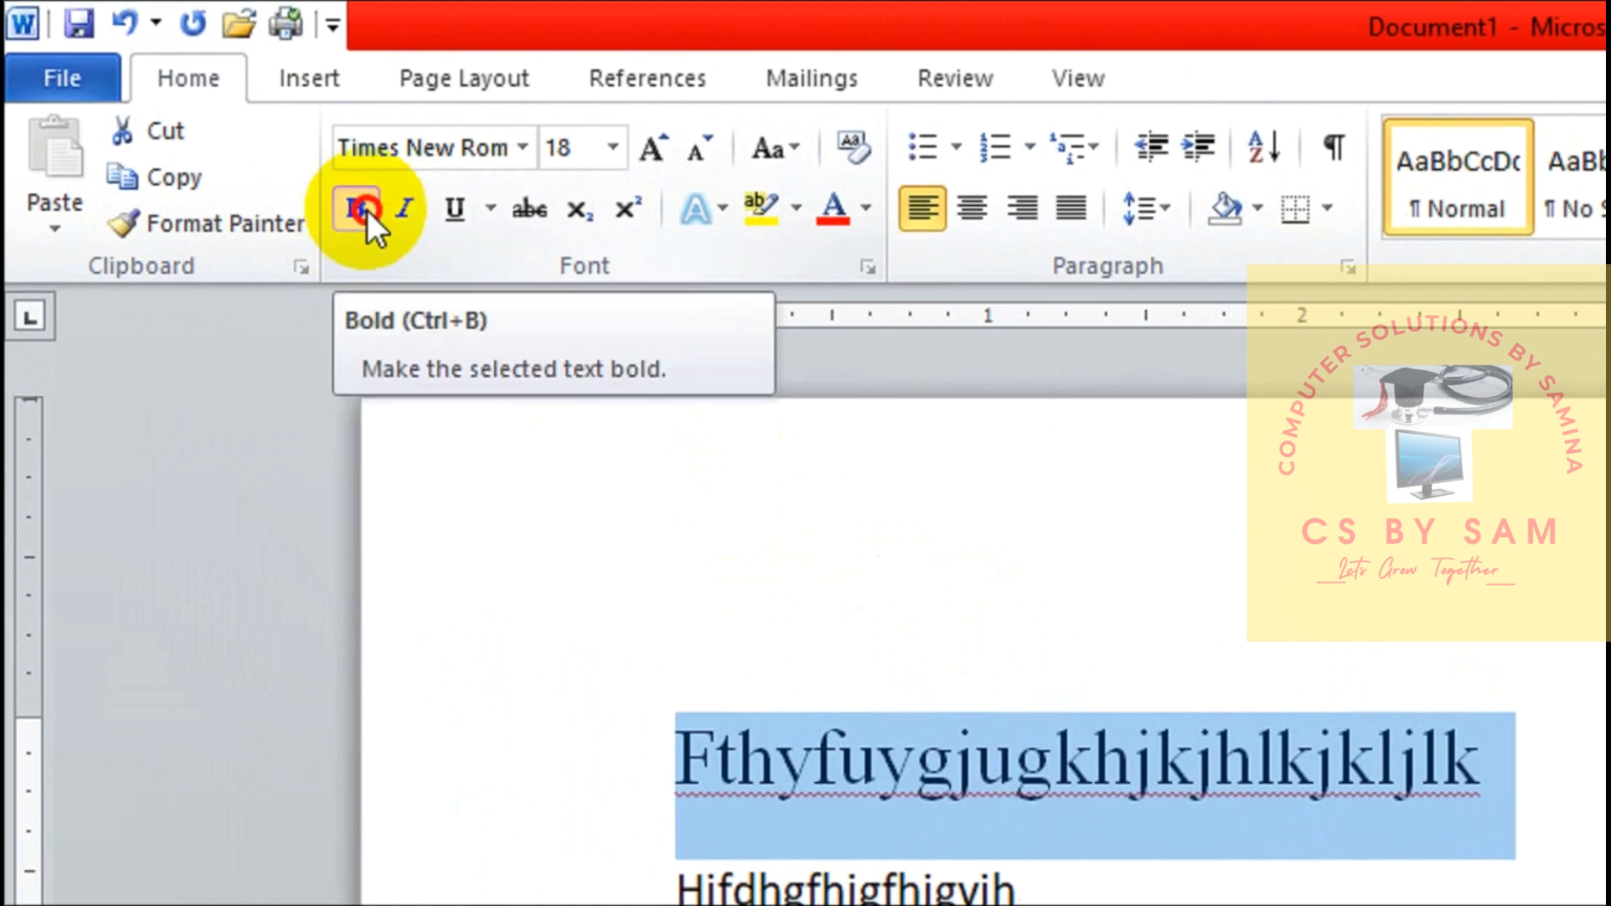
left_click(416, 213)
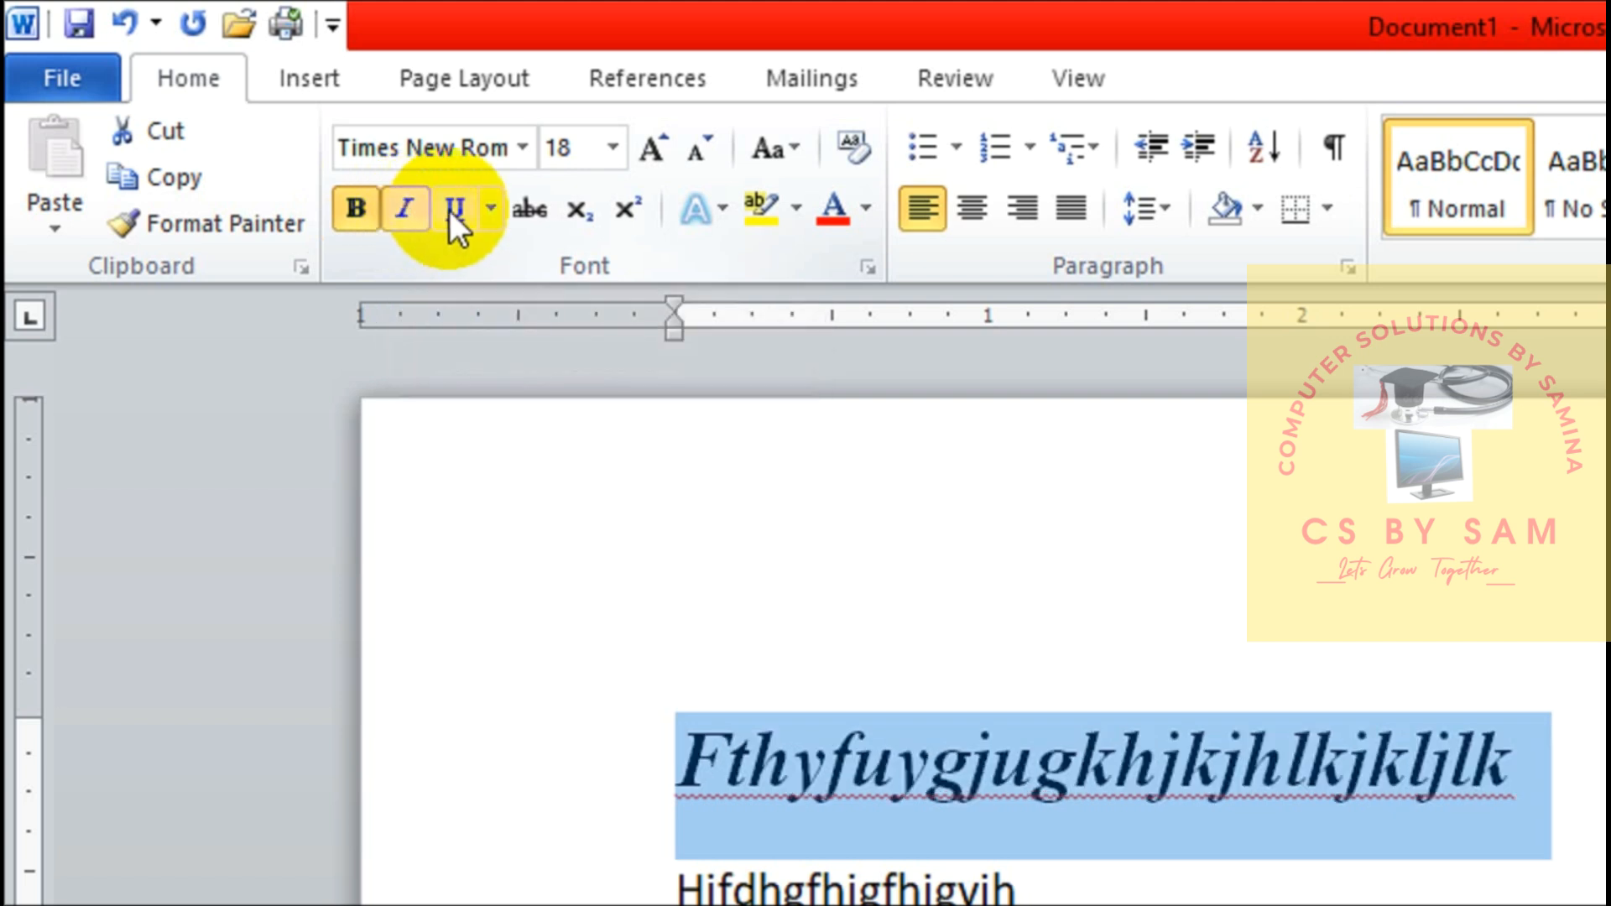
left_click(450, 209)
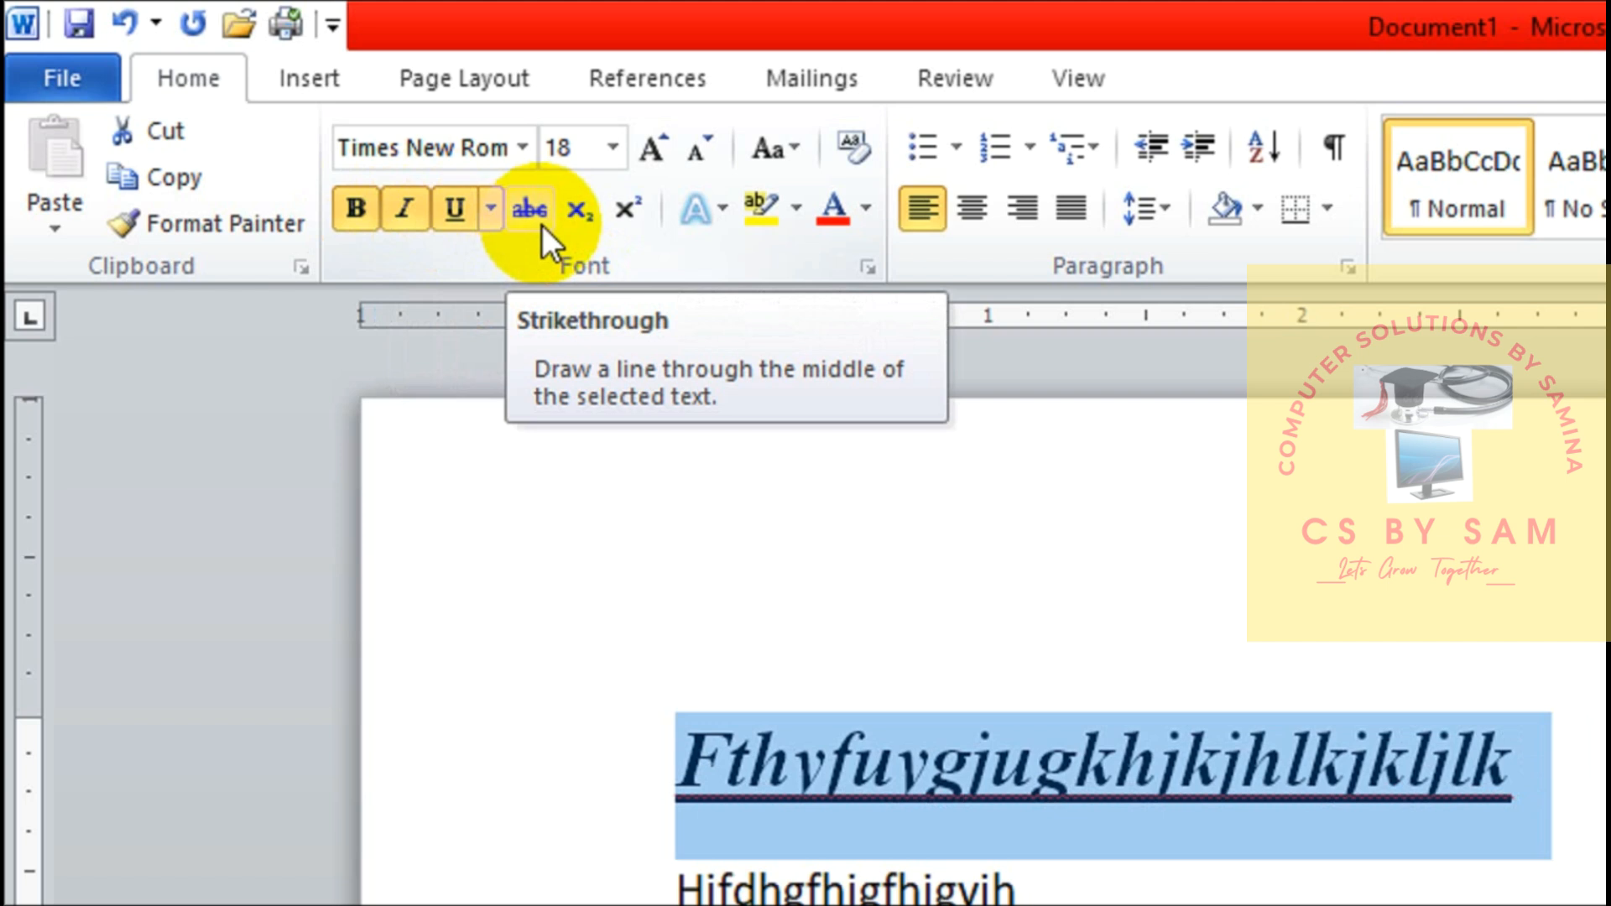
left_click(523, 206)
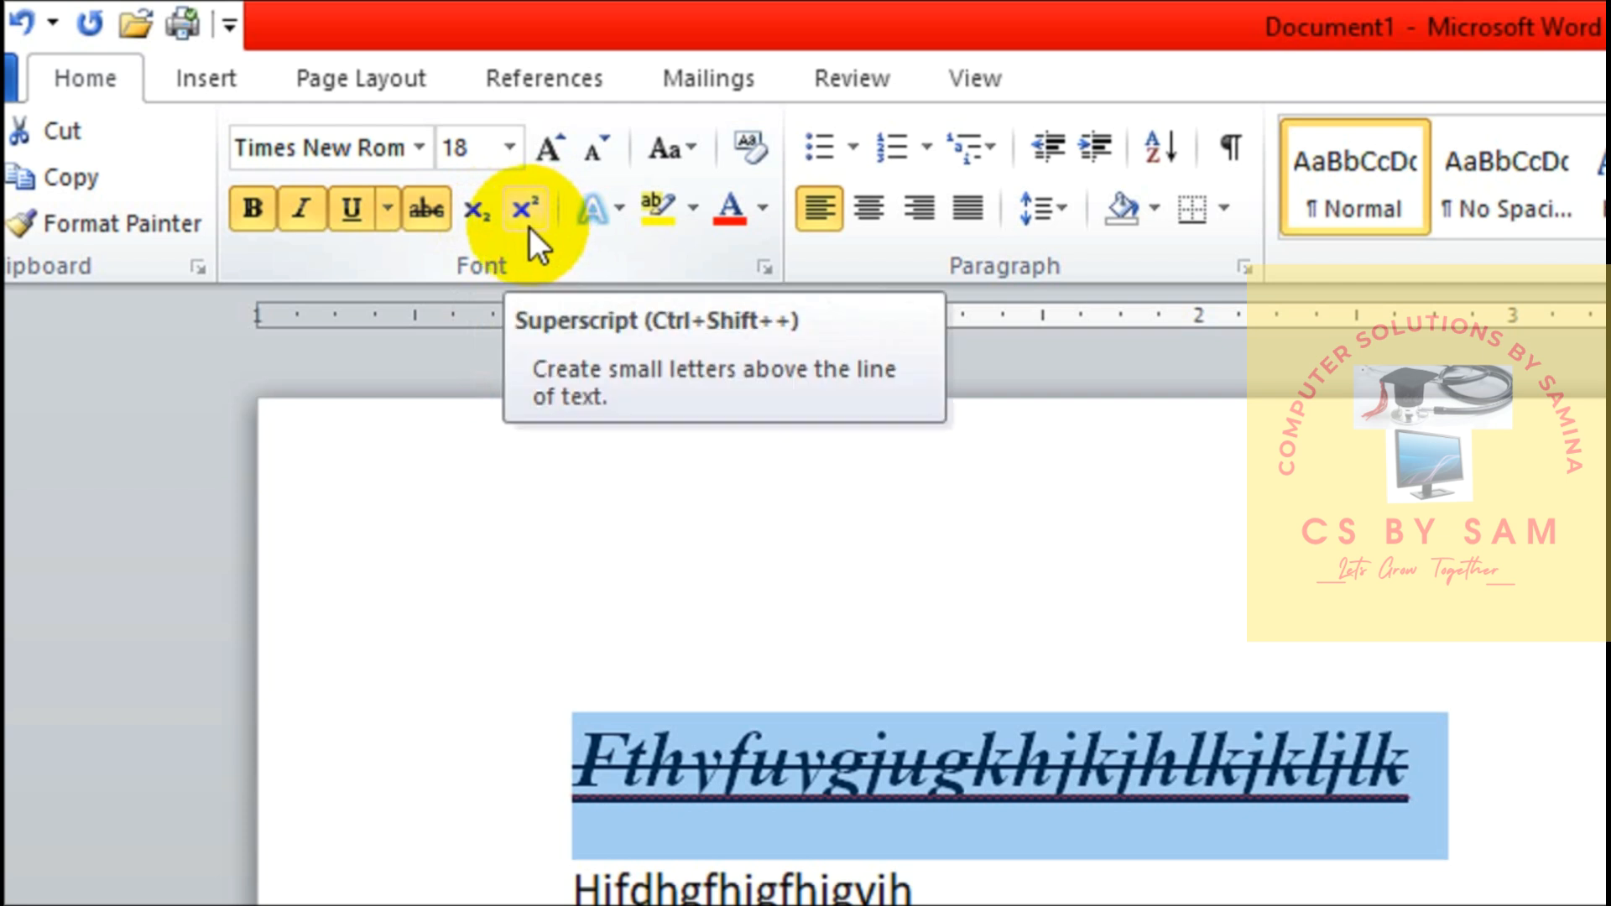
Break the second line after "Hjfdhgfh" and add "a2" at the end of that line.
left_click(852, 786)
left_click(738, 887)
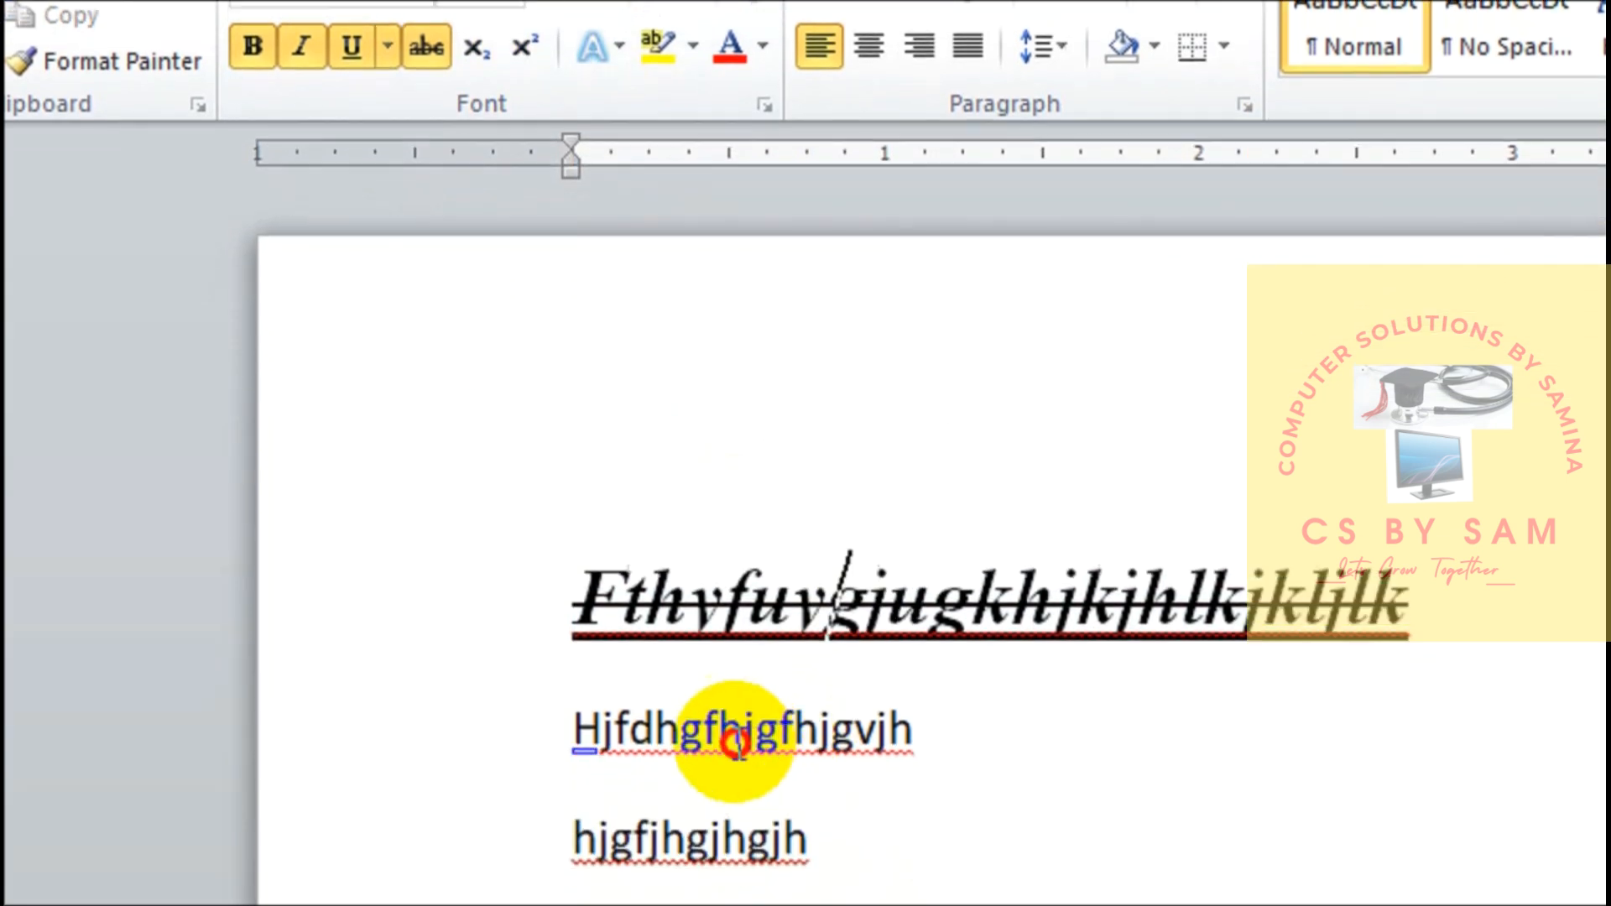
key("Return")
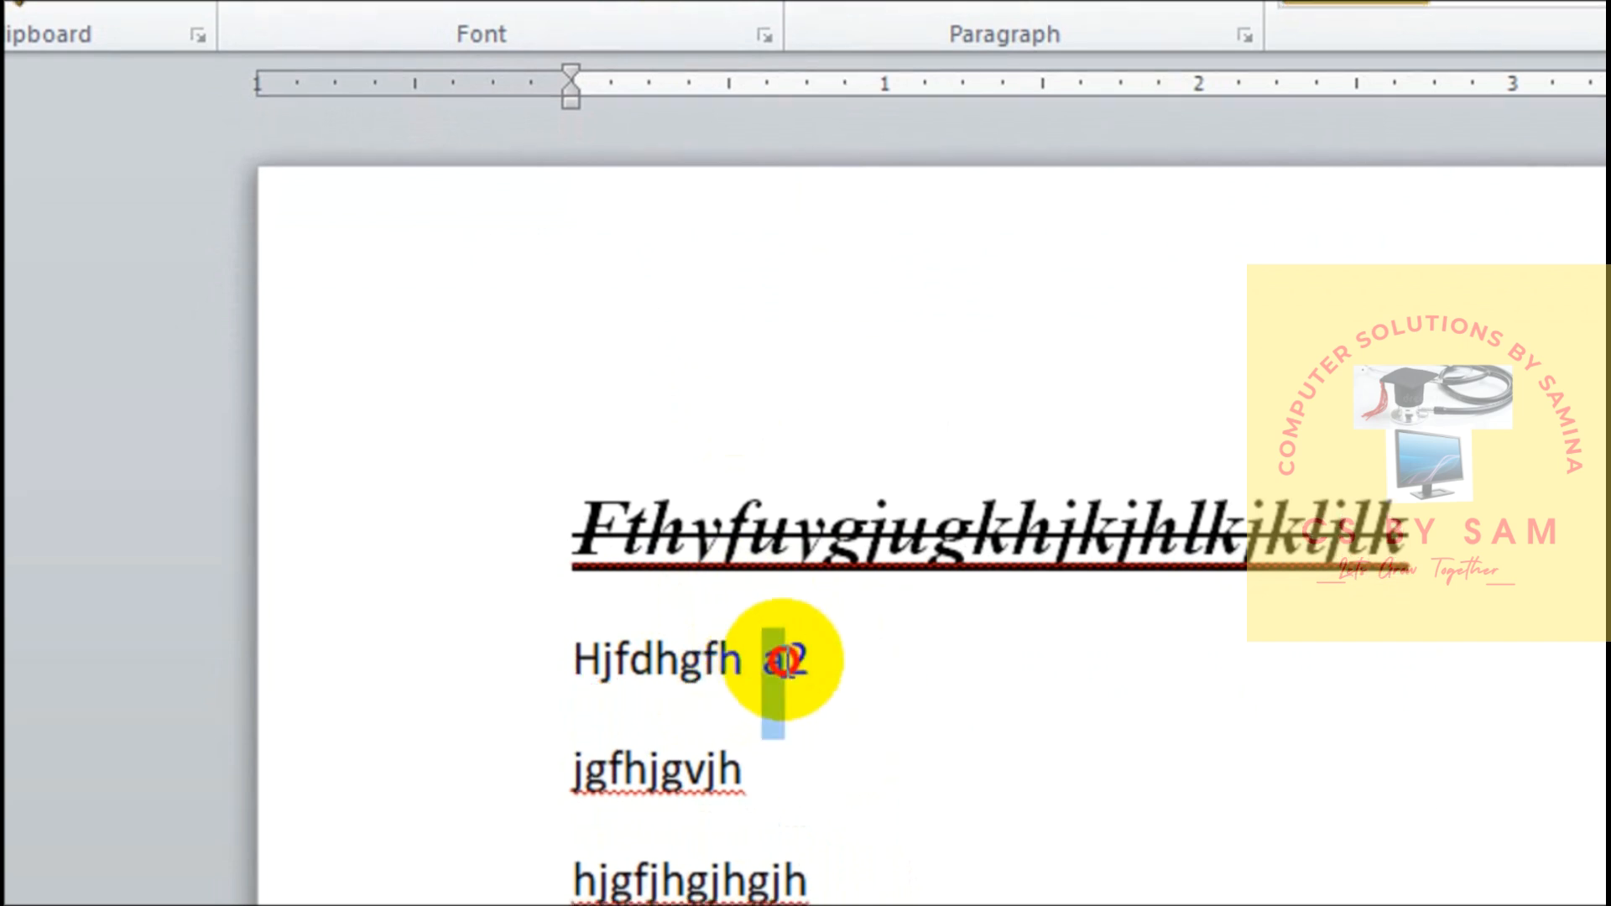
Make the 2 after the letter a superscript.
left_click(827, 662)
left_click_drag(829, 663, 786, 663)
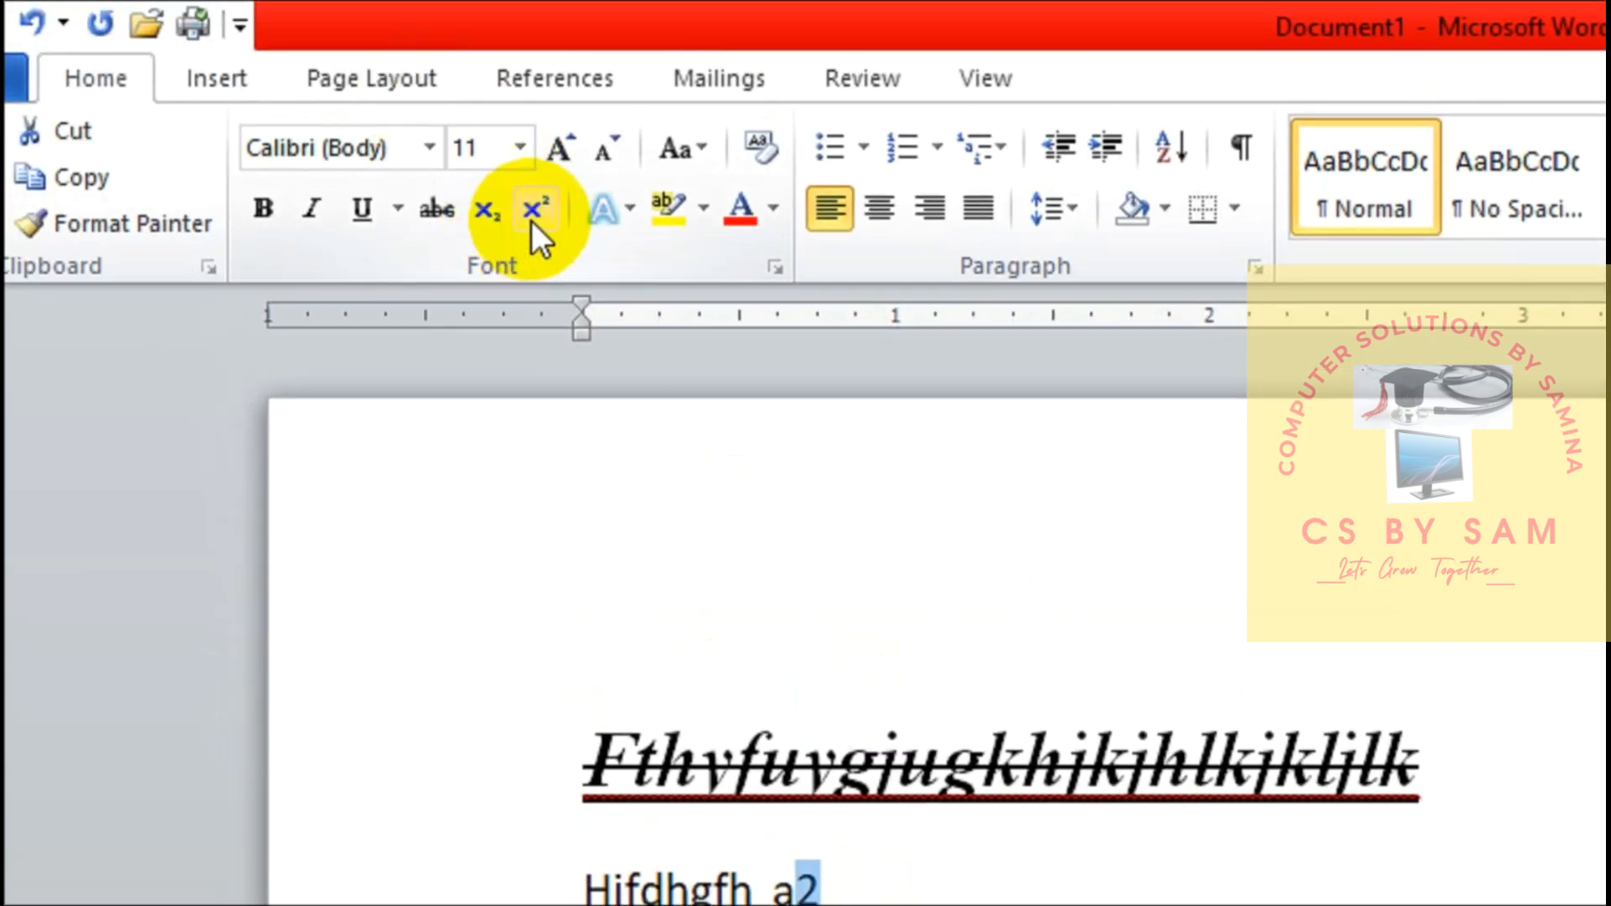
left_click(531, 216)
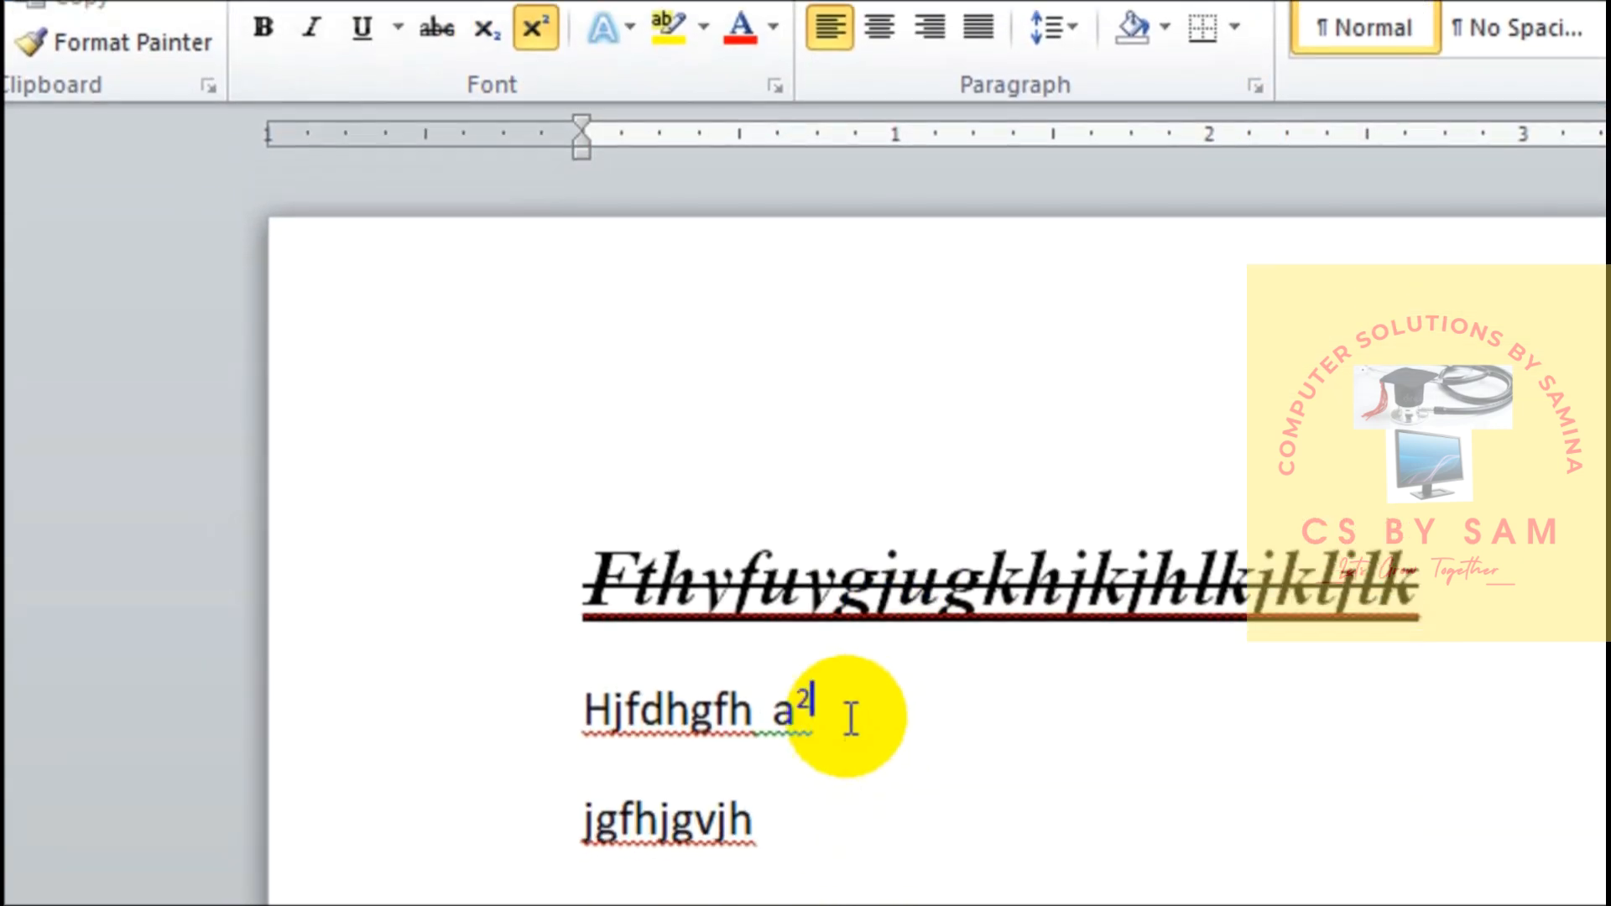
Change the superscript 2 after the letter a in the second line to a subscript.
triple_click(856, 839)
left_click(797, 681)
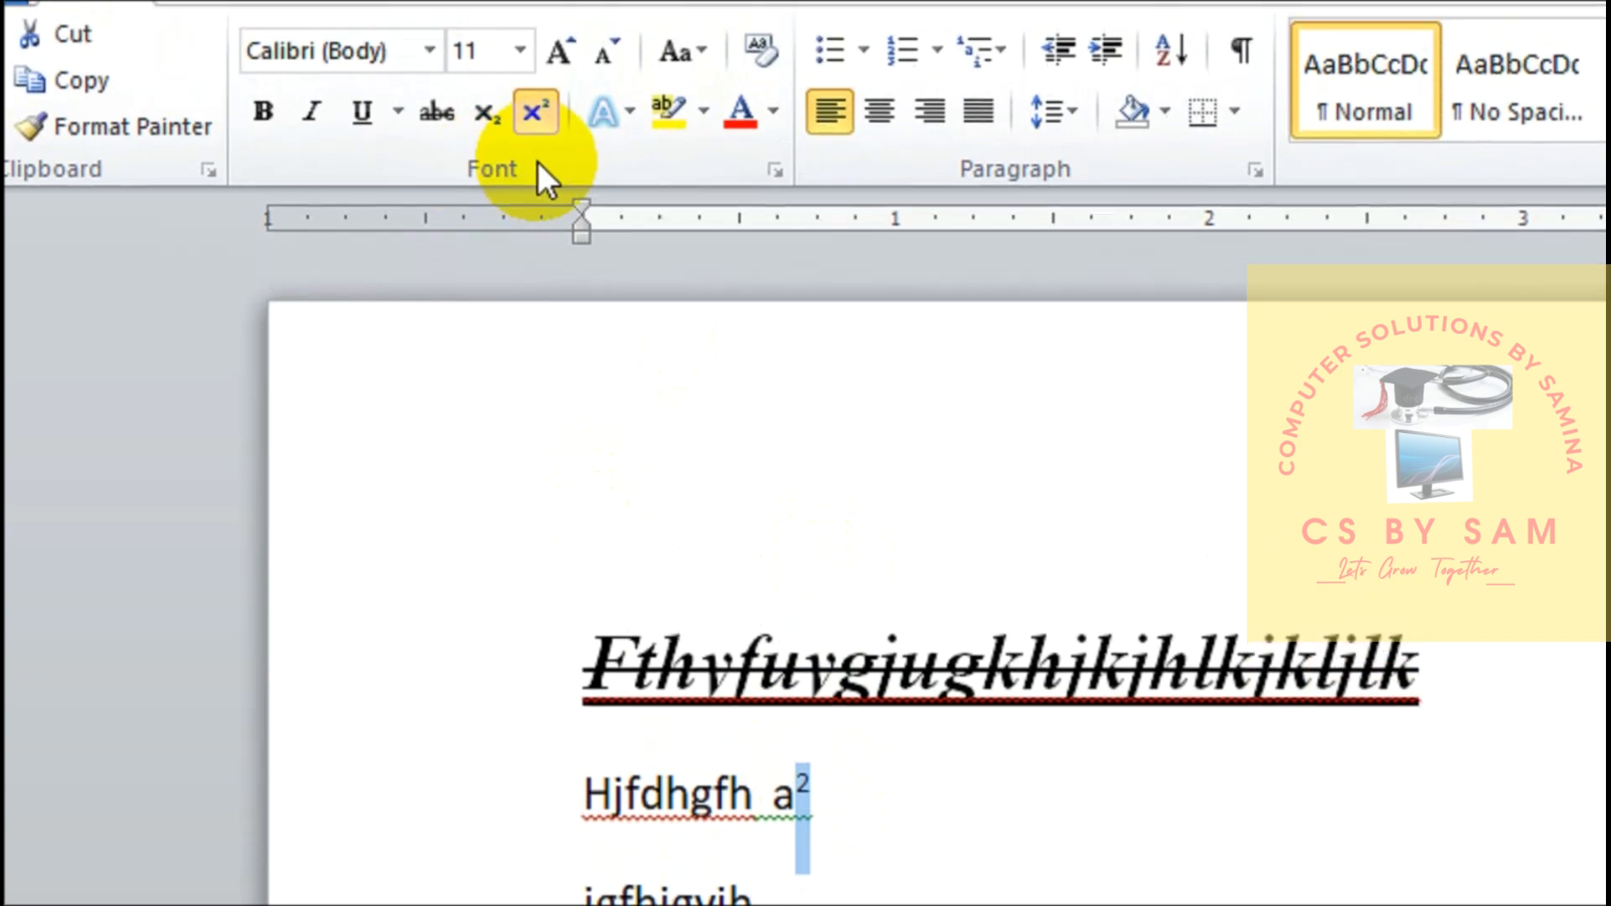
left_click(485, 202)
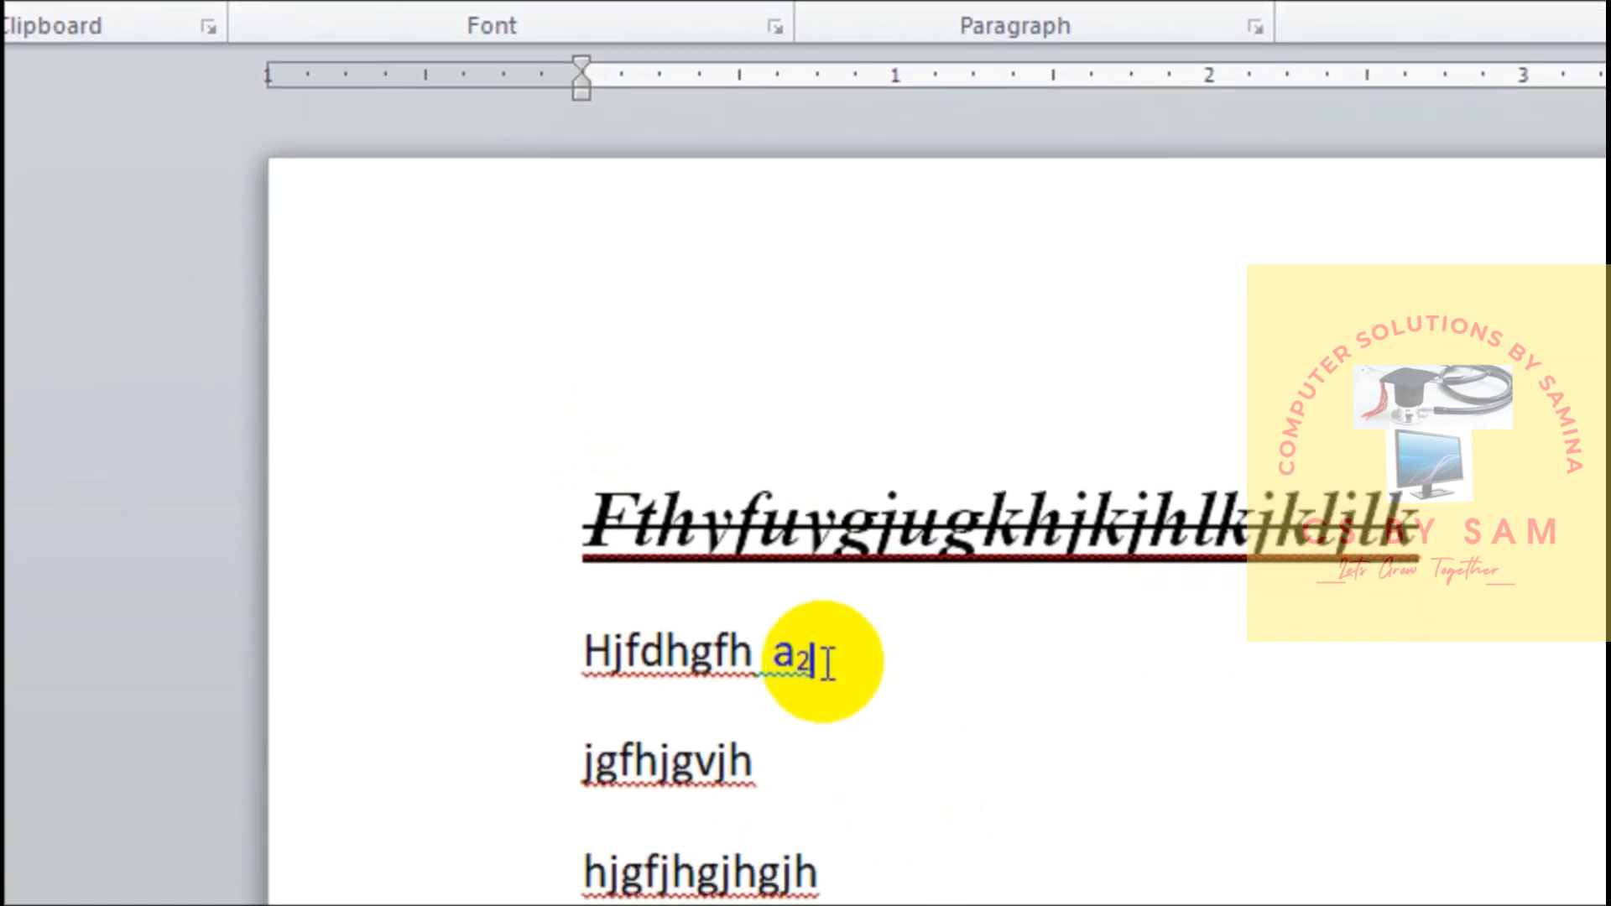
left_click(822, 635)
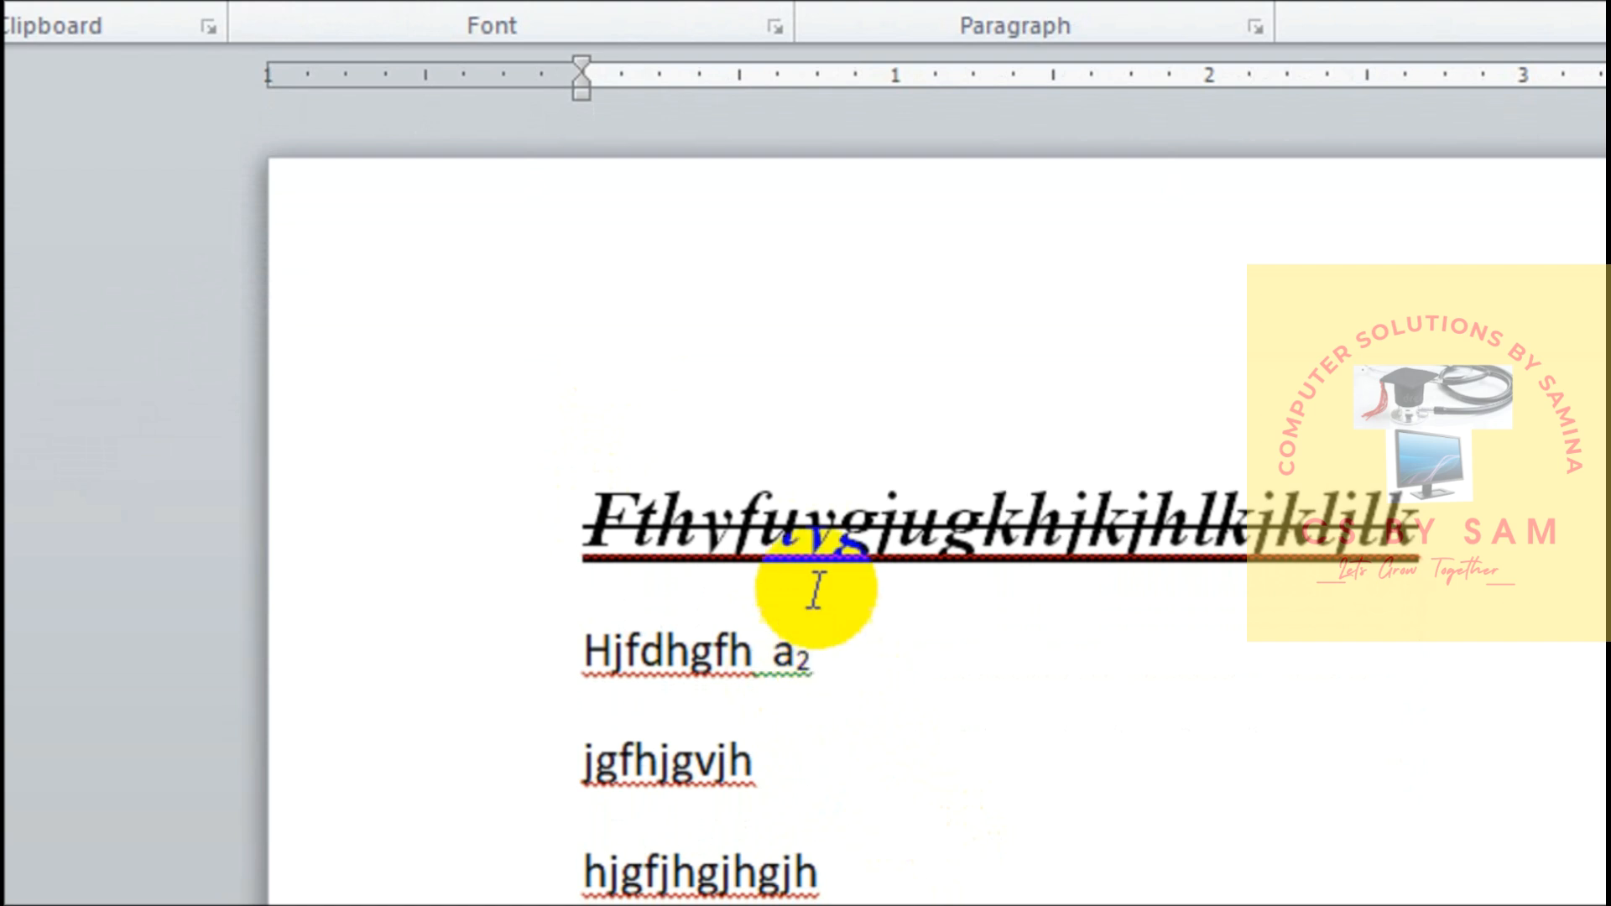
Apply a reflection variation text effect to the second line, "Hjfdhgfh a2".
left_click_drag(845, 744, 581, 545)
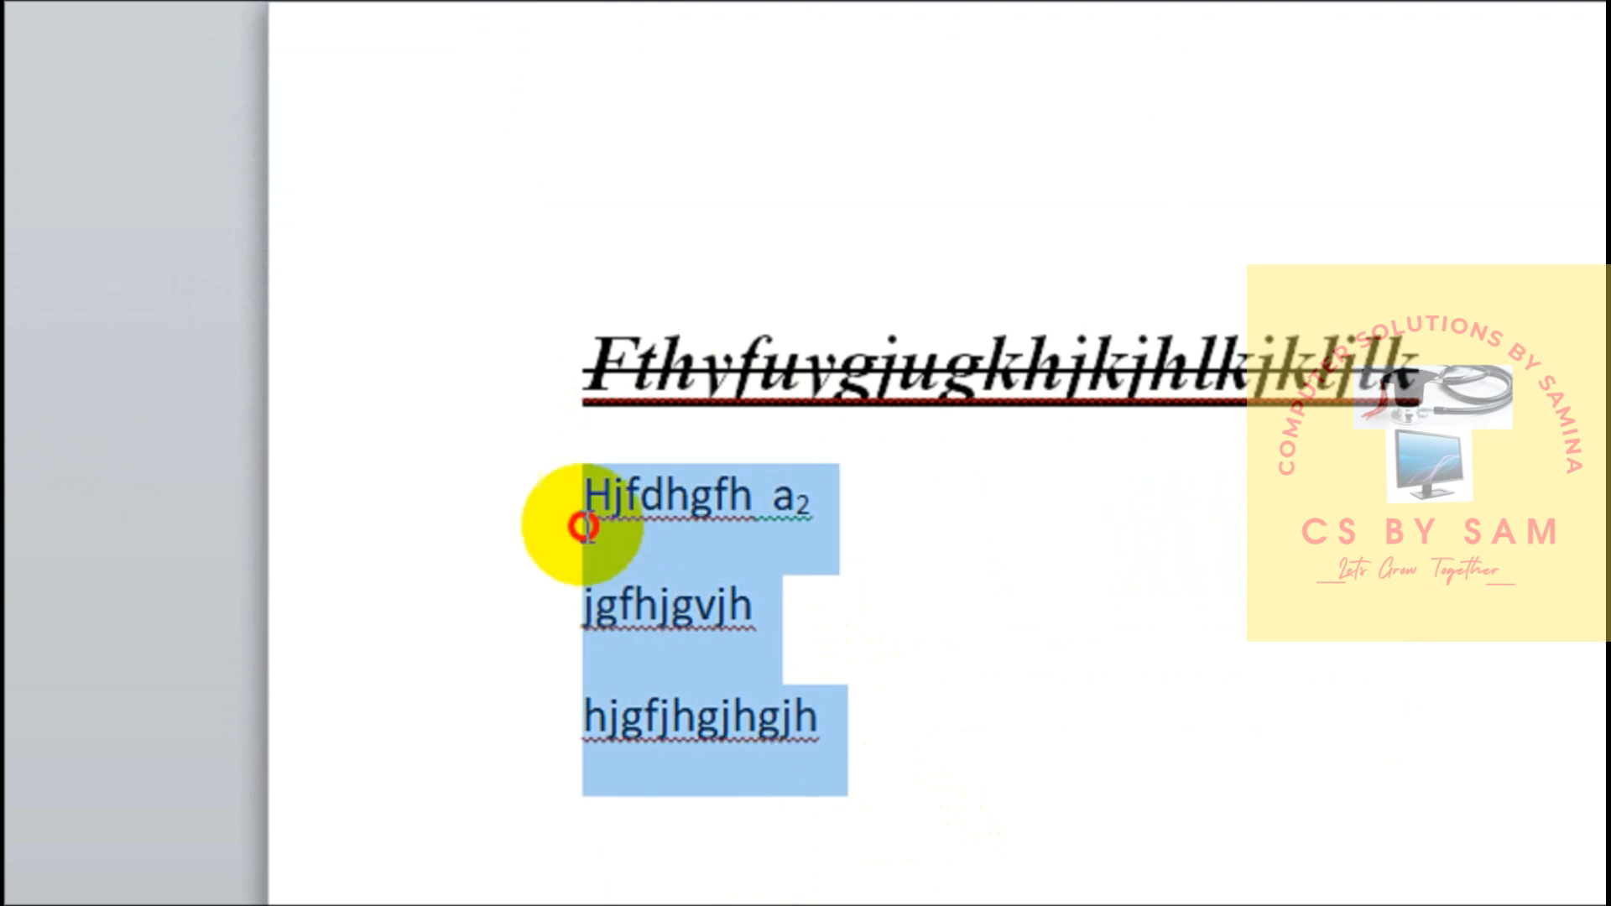
left_click(719, 538)
left_click_drag(818, 503, 587, 504)
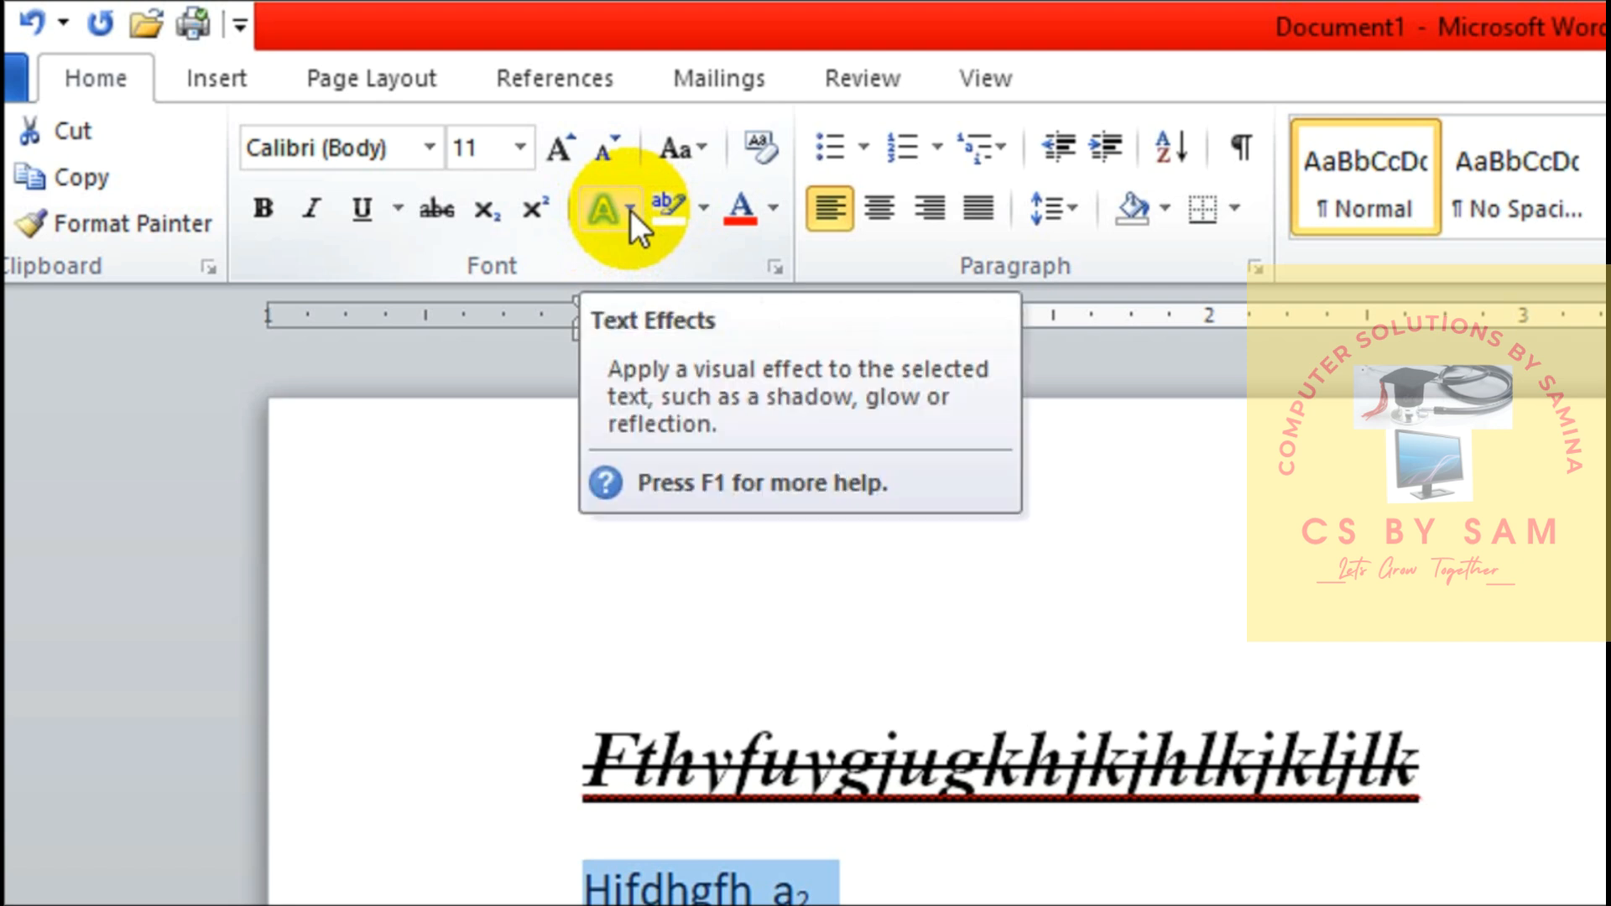
left_click(631, 210)
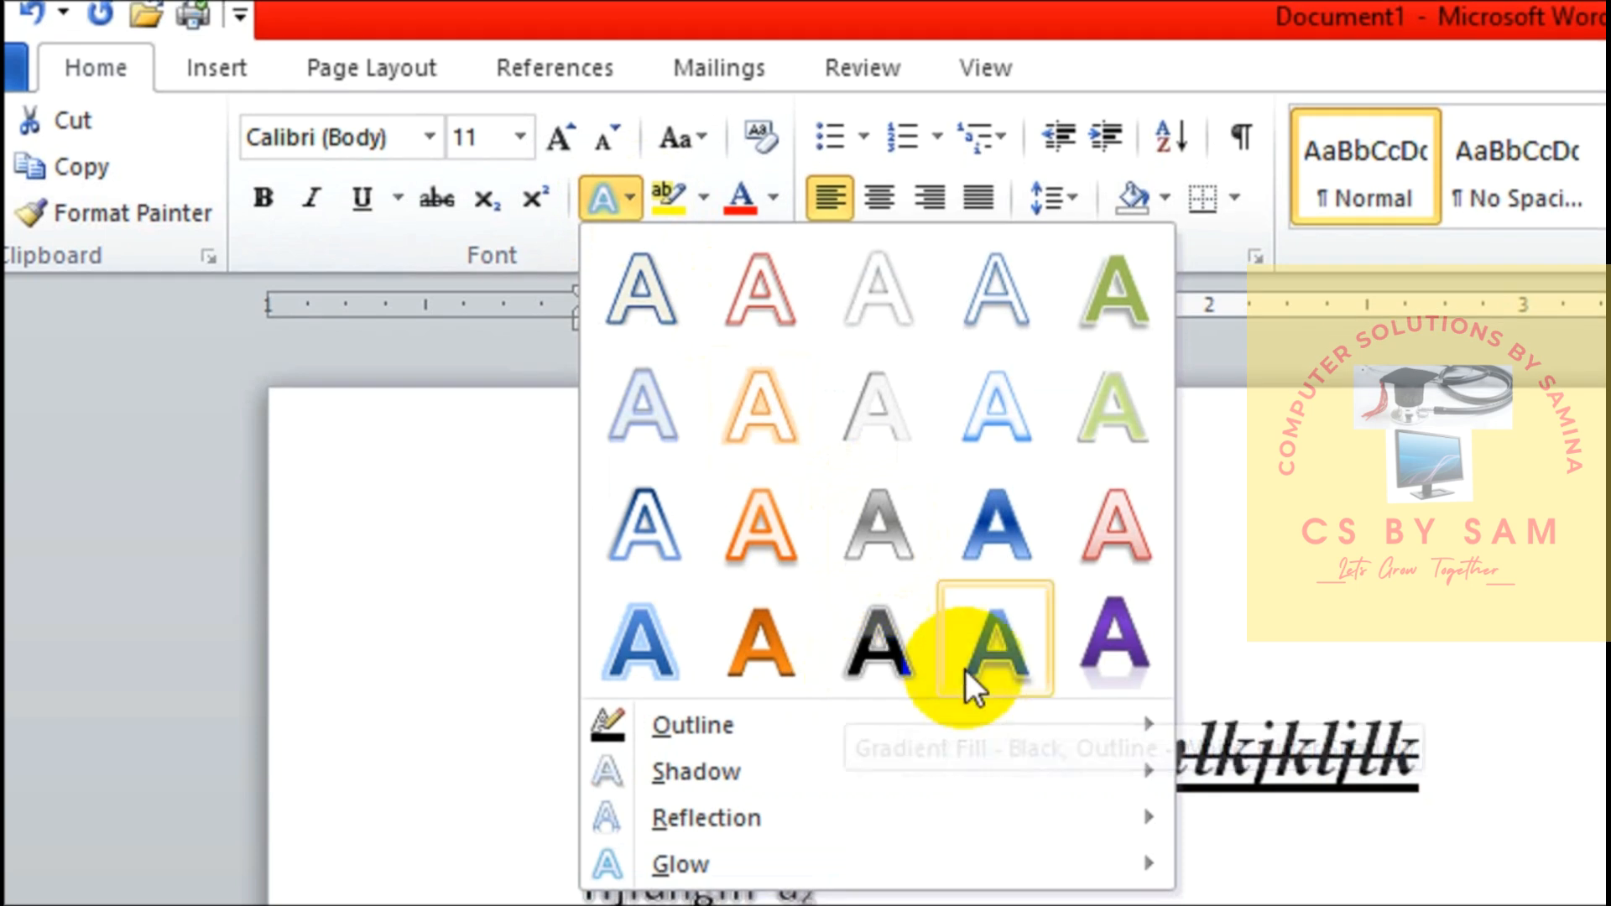
mouse_move(806, 731)
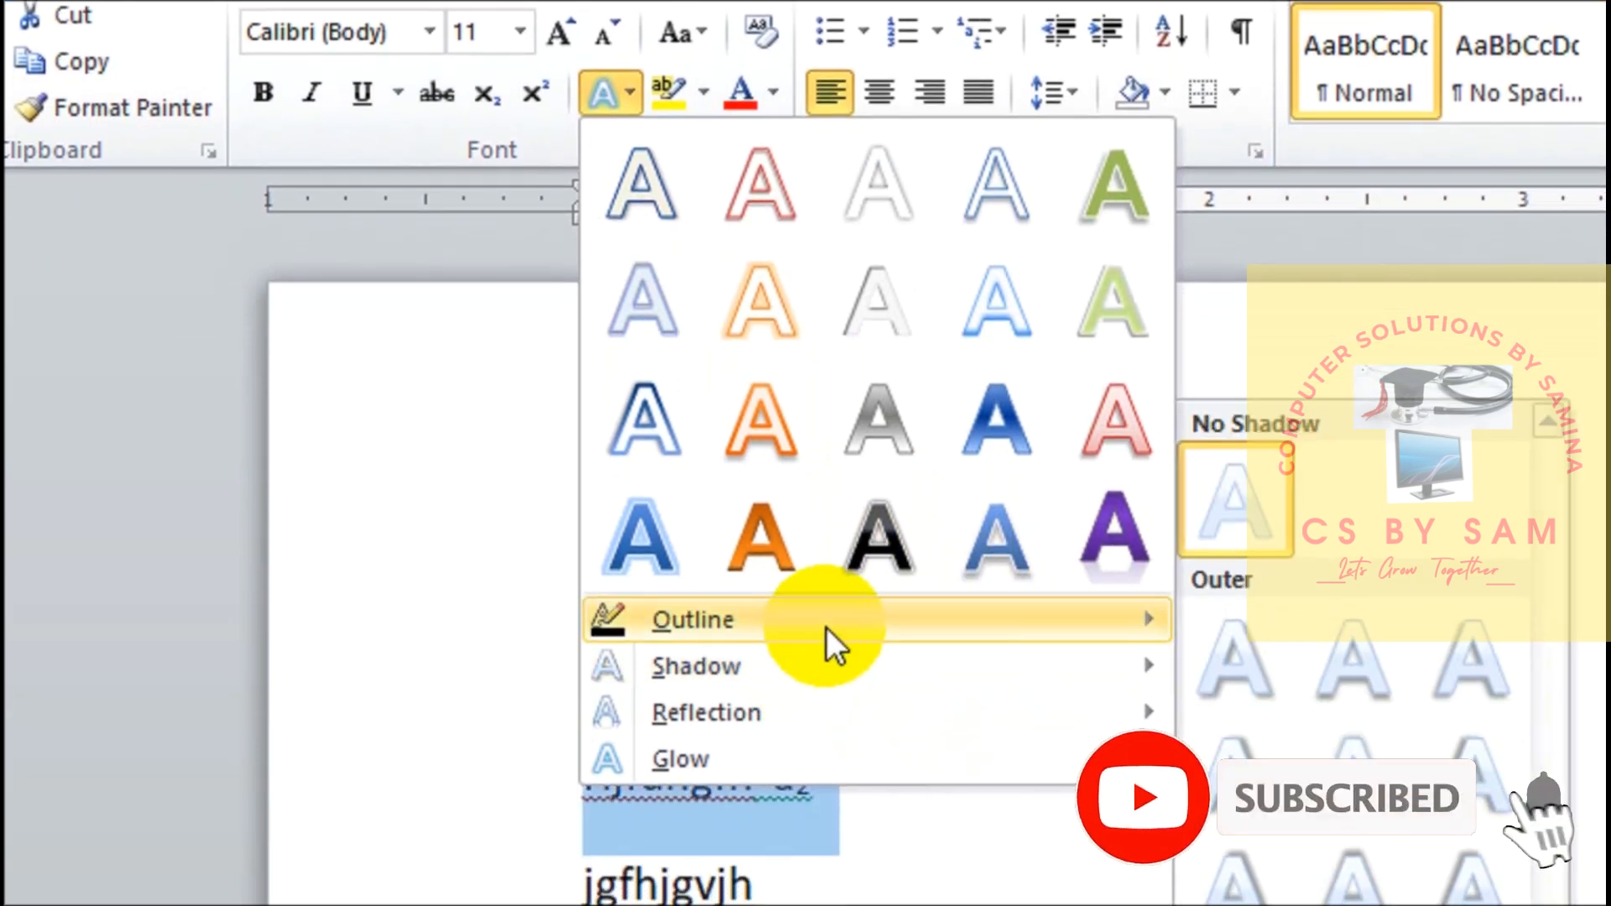
mouse_move(839, 727)
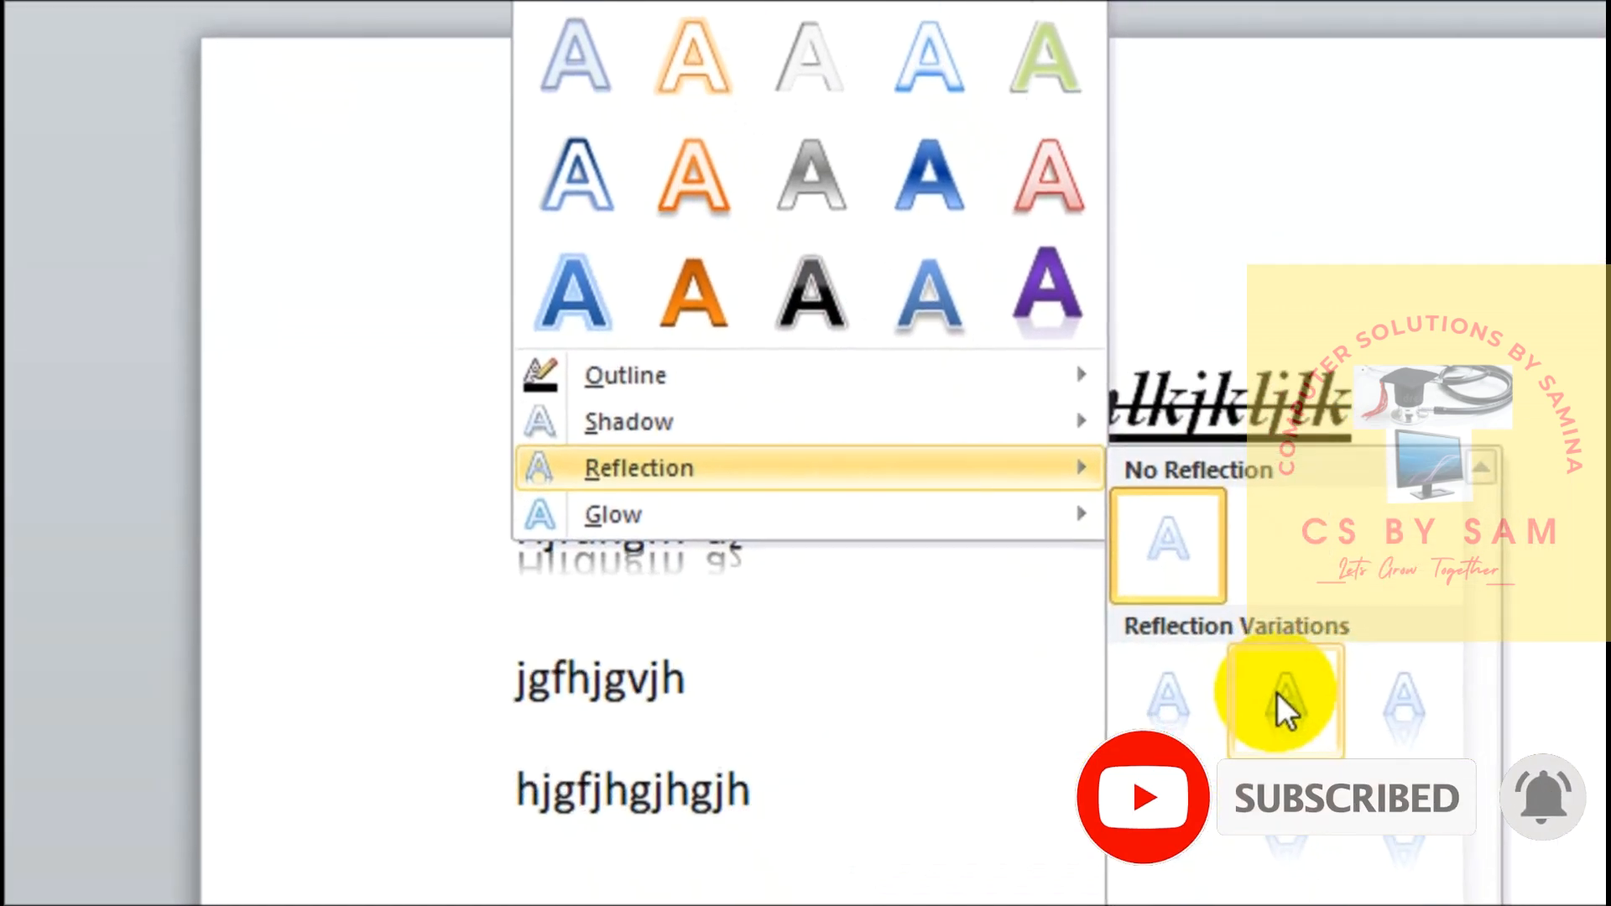
left_click(1288, 705)
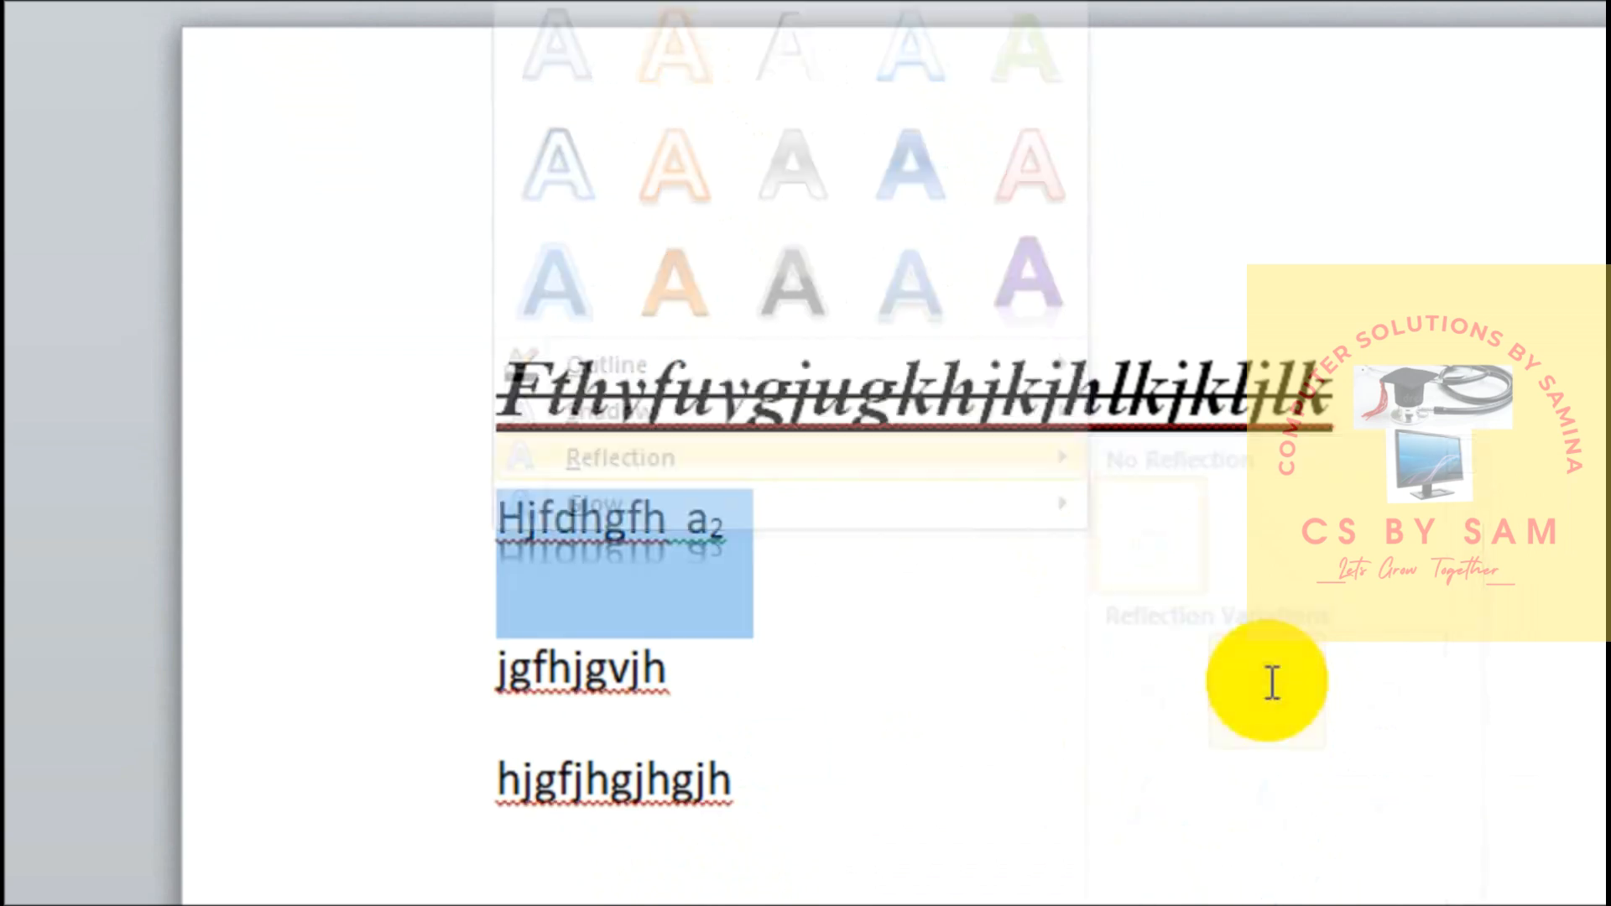
left_click(844, 646)
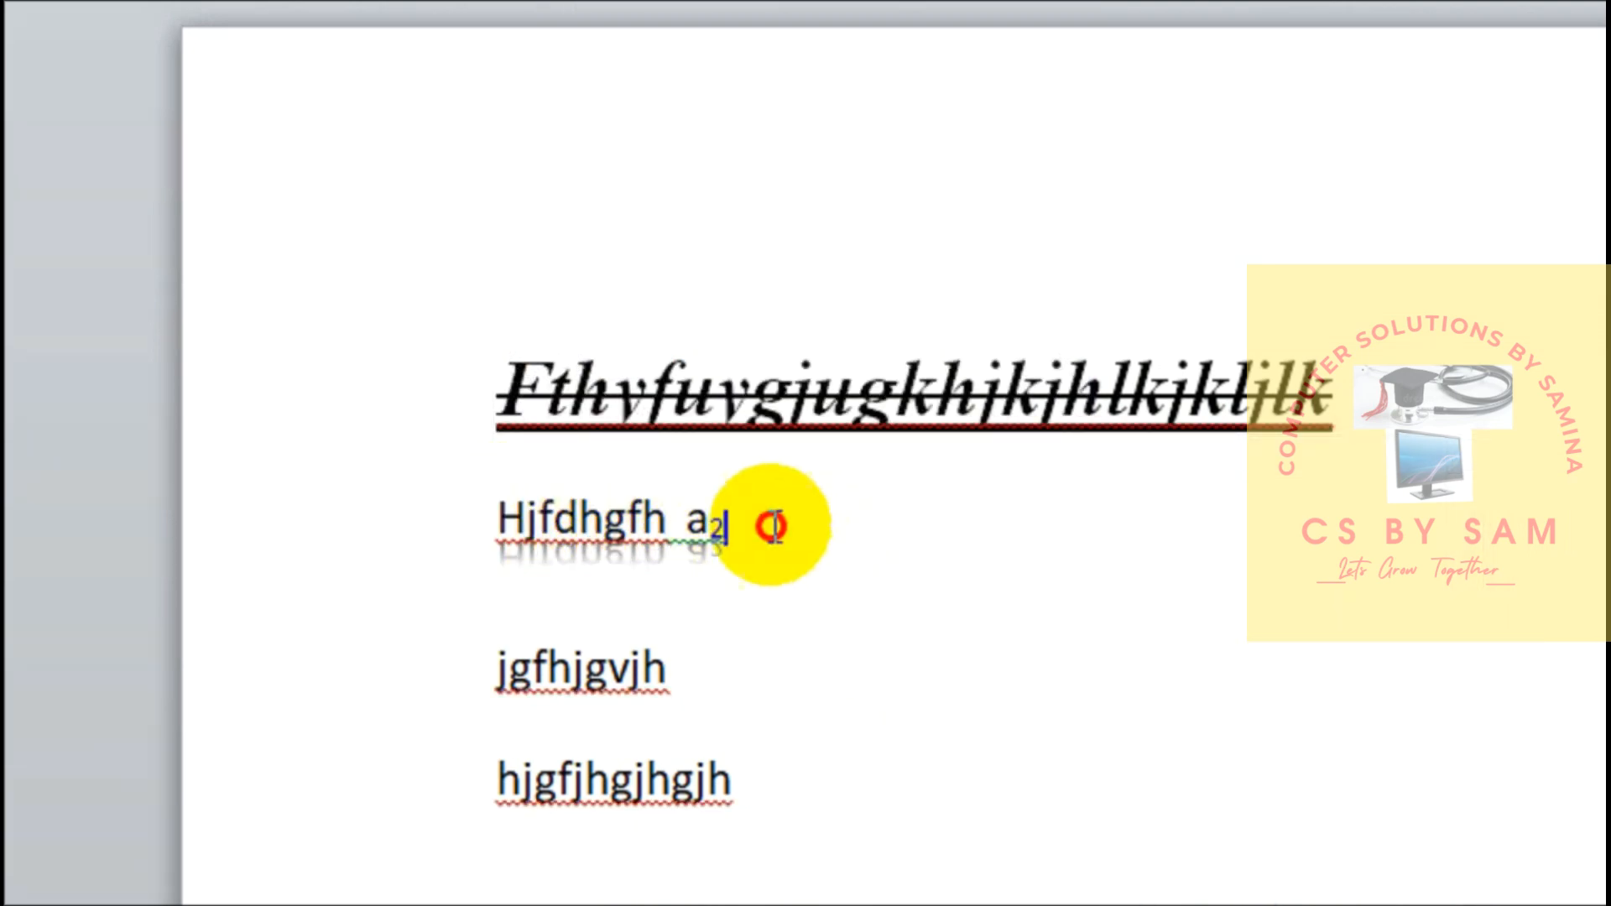
Give the second line the preset text effect with a white fill and light blue outline.
left_click(424, 492)
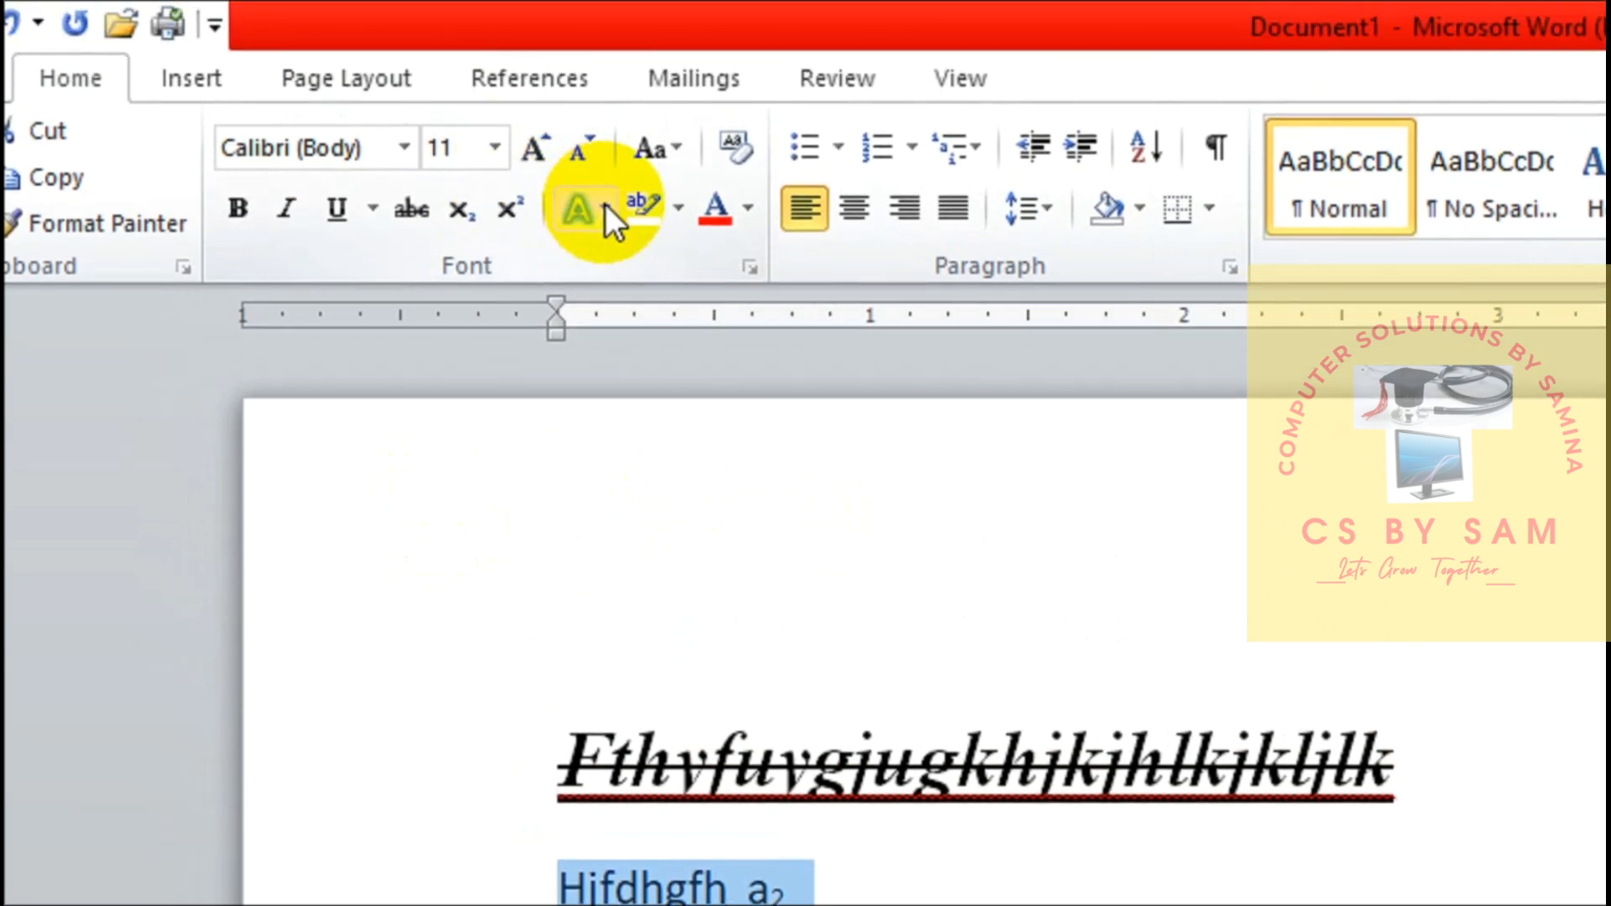
left_click(607, 206)
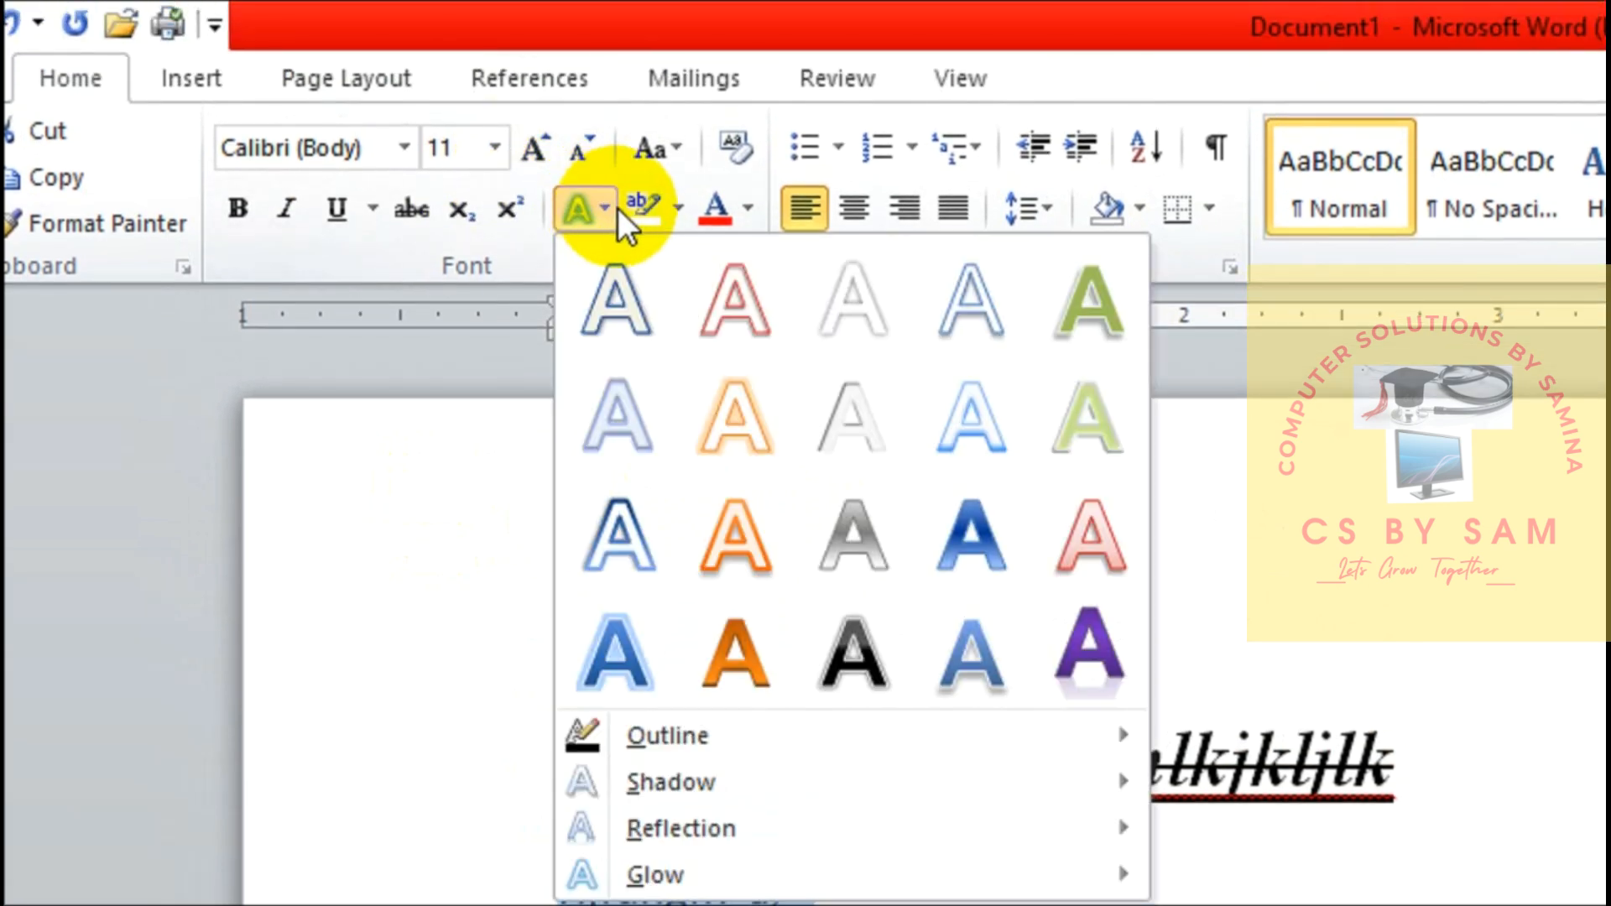
left_click(974, 448)
left_click(819, 720)
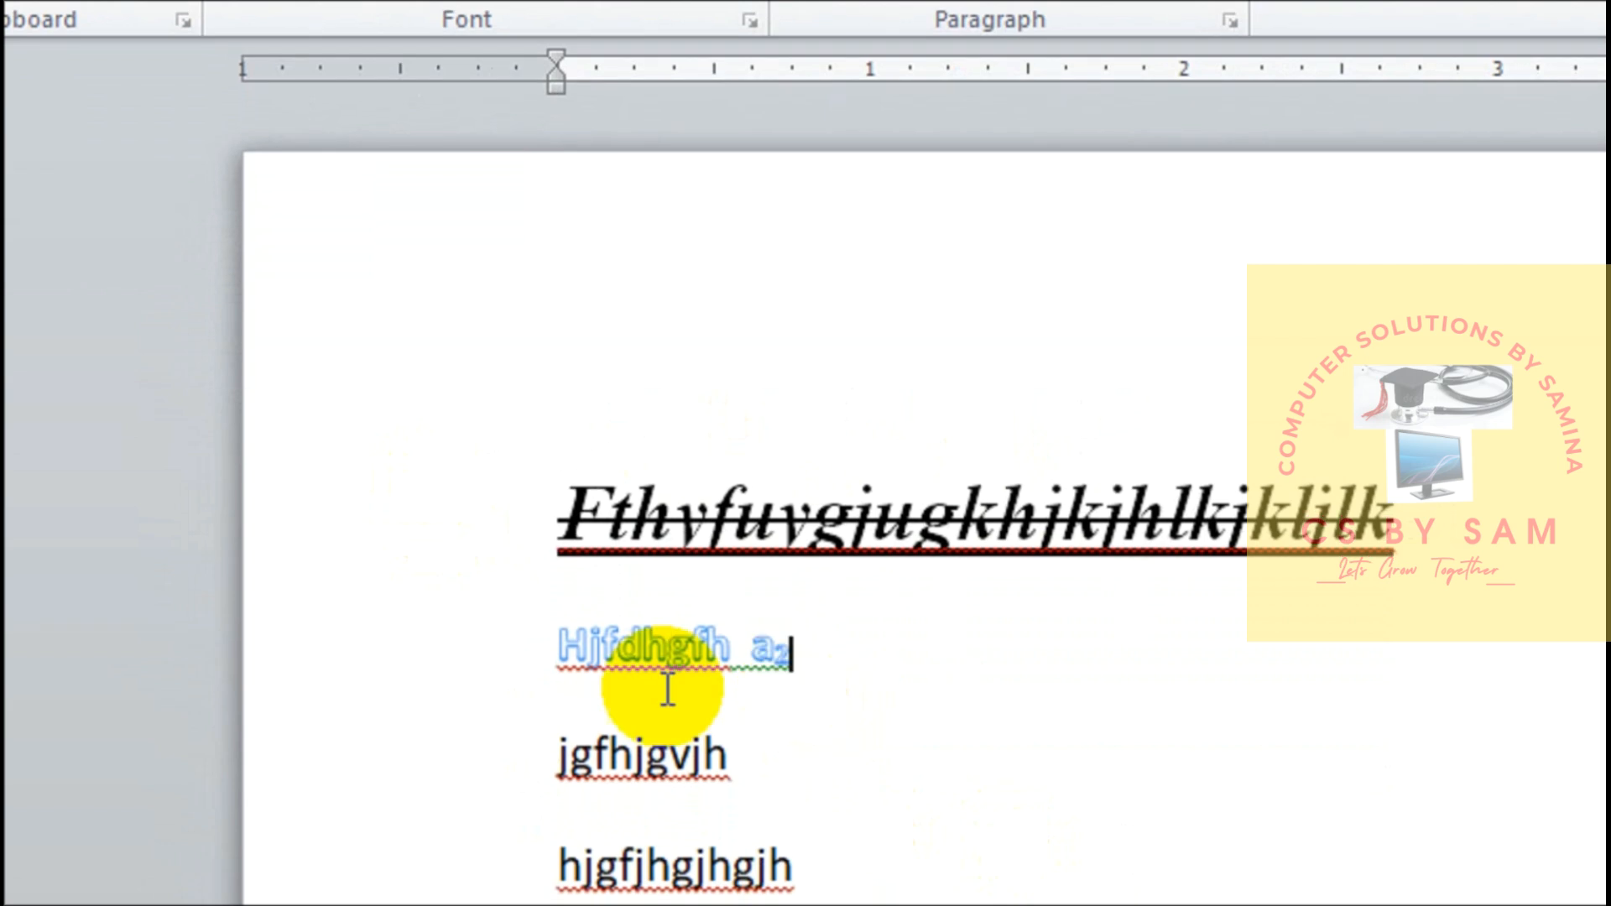
View the highlight colors without choosing one, and set the second line's font color to standard red.
triple_click(767, 646)
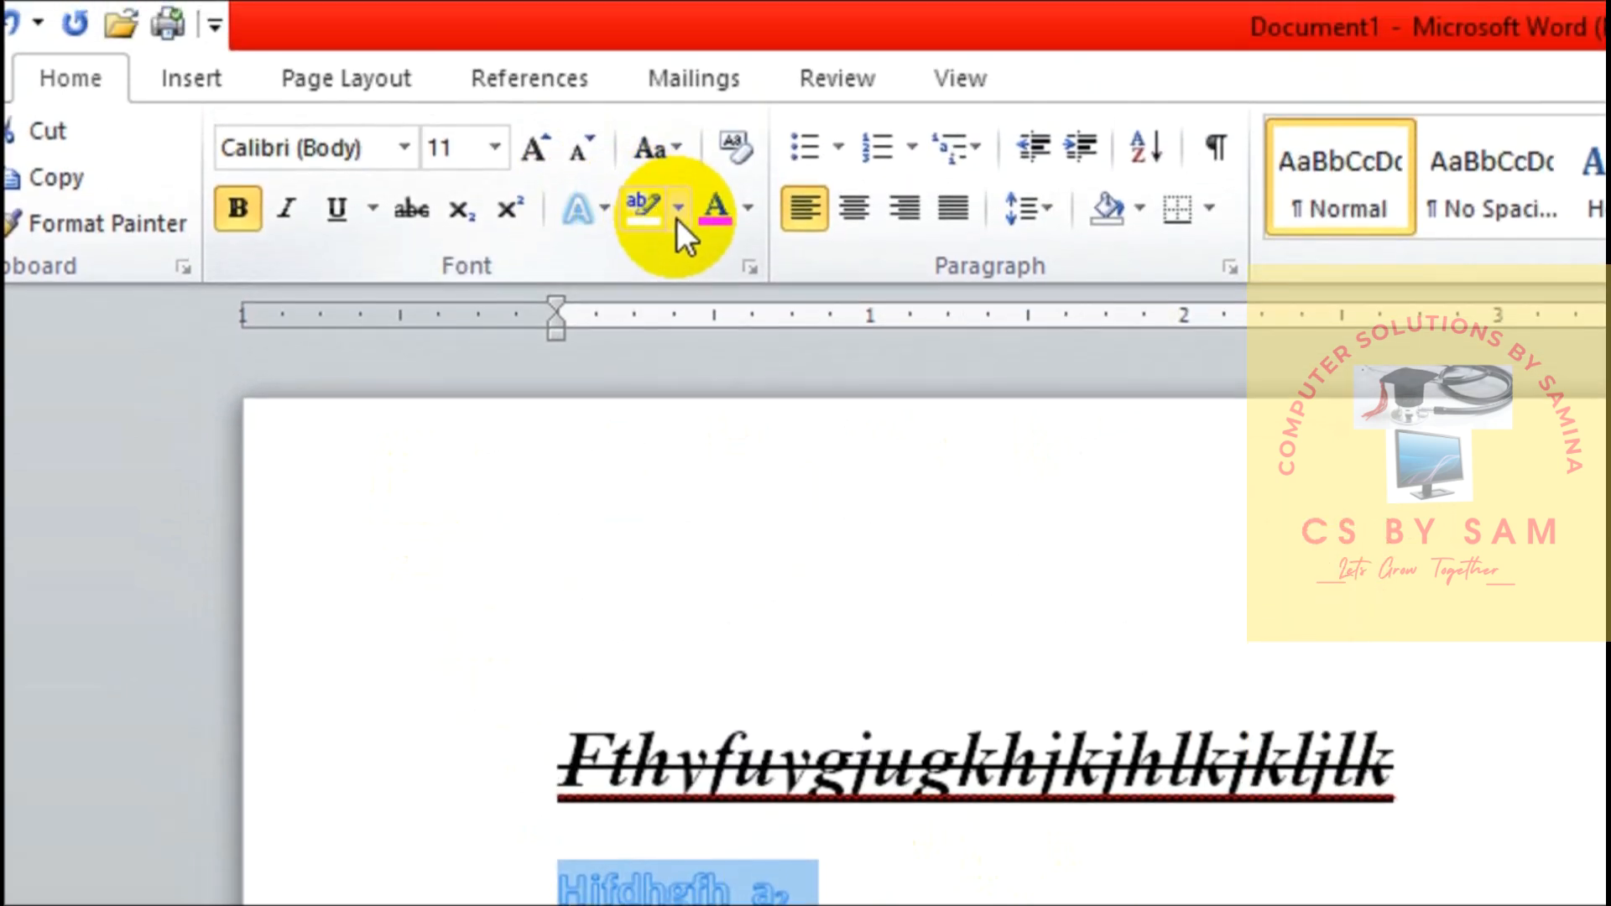
left_click(677, 46)
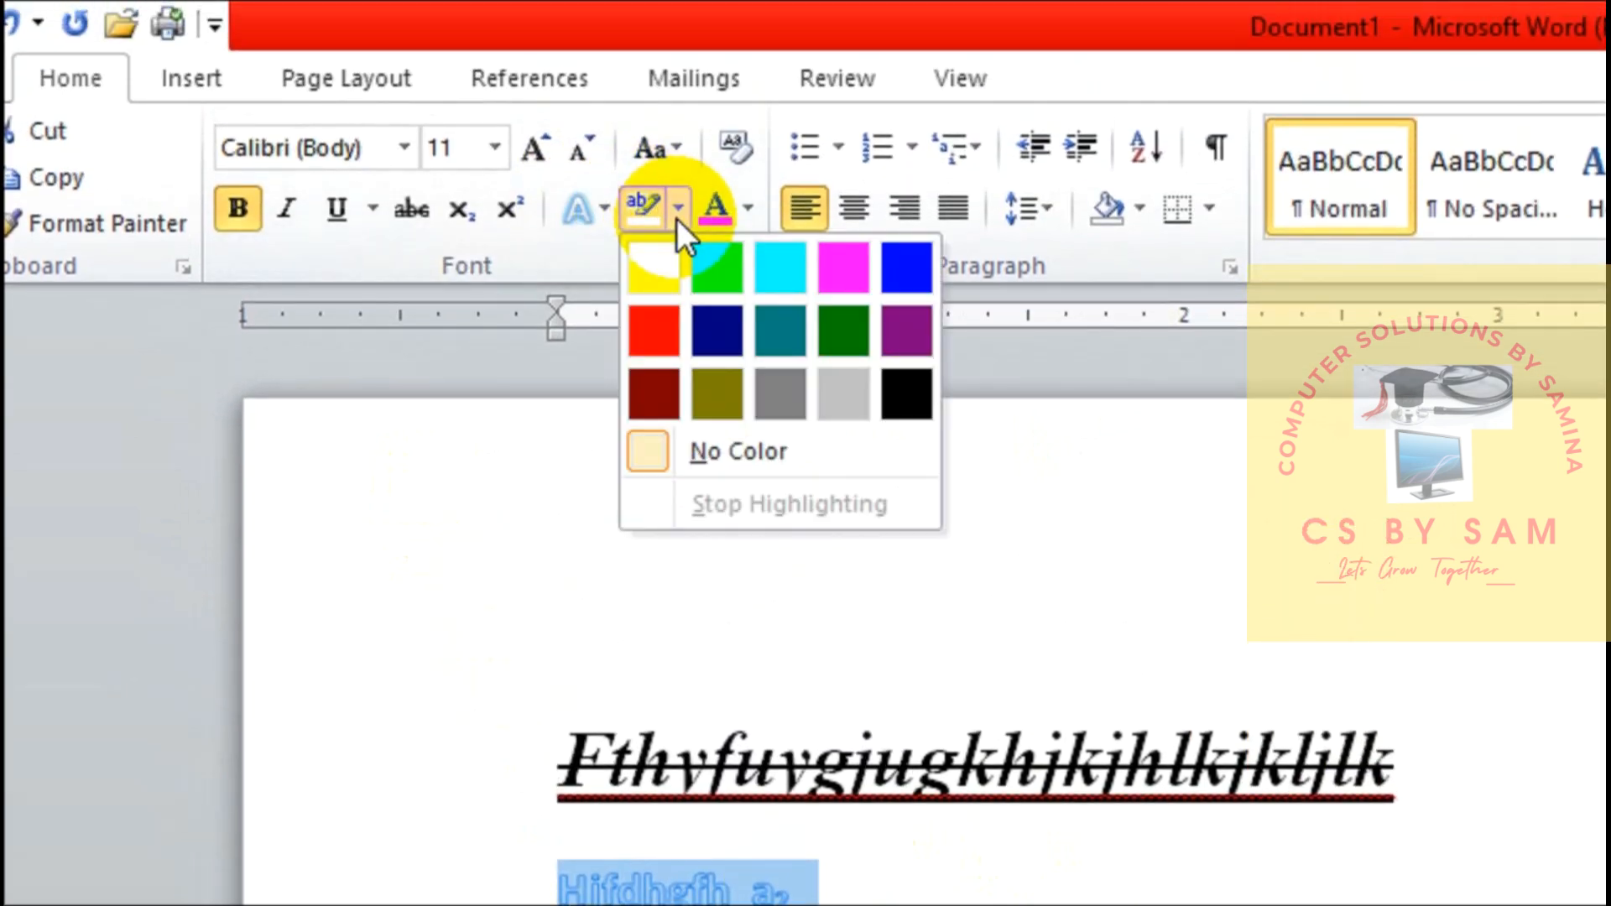
left_click(832, 617)
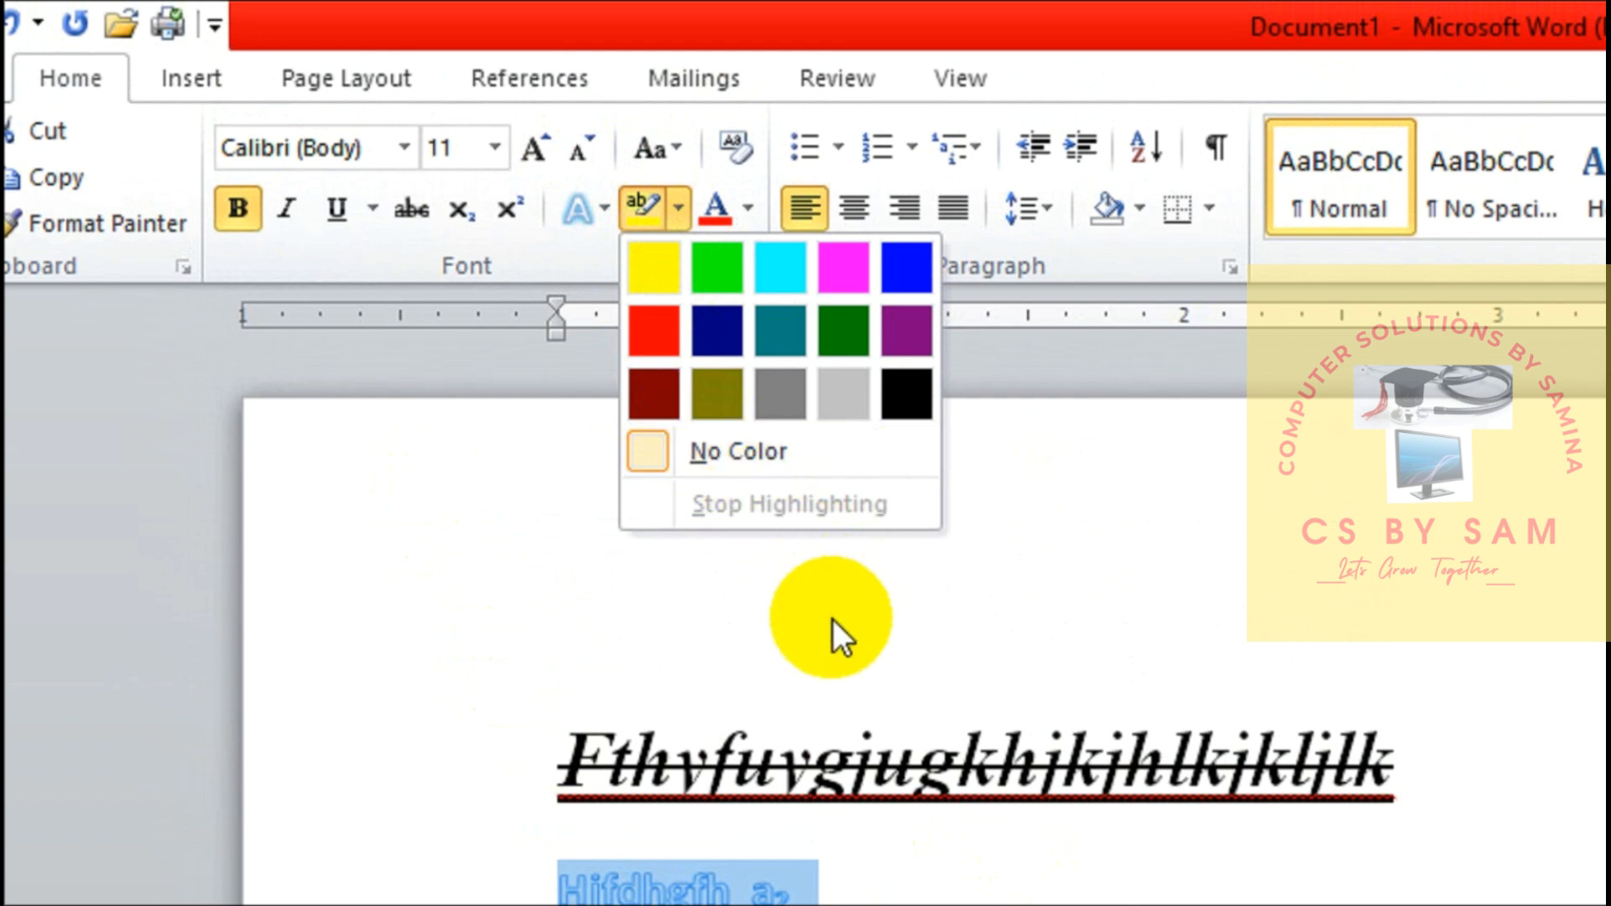
left_click(748, 212)
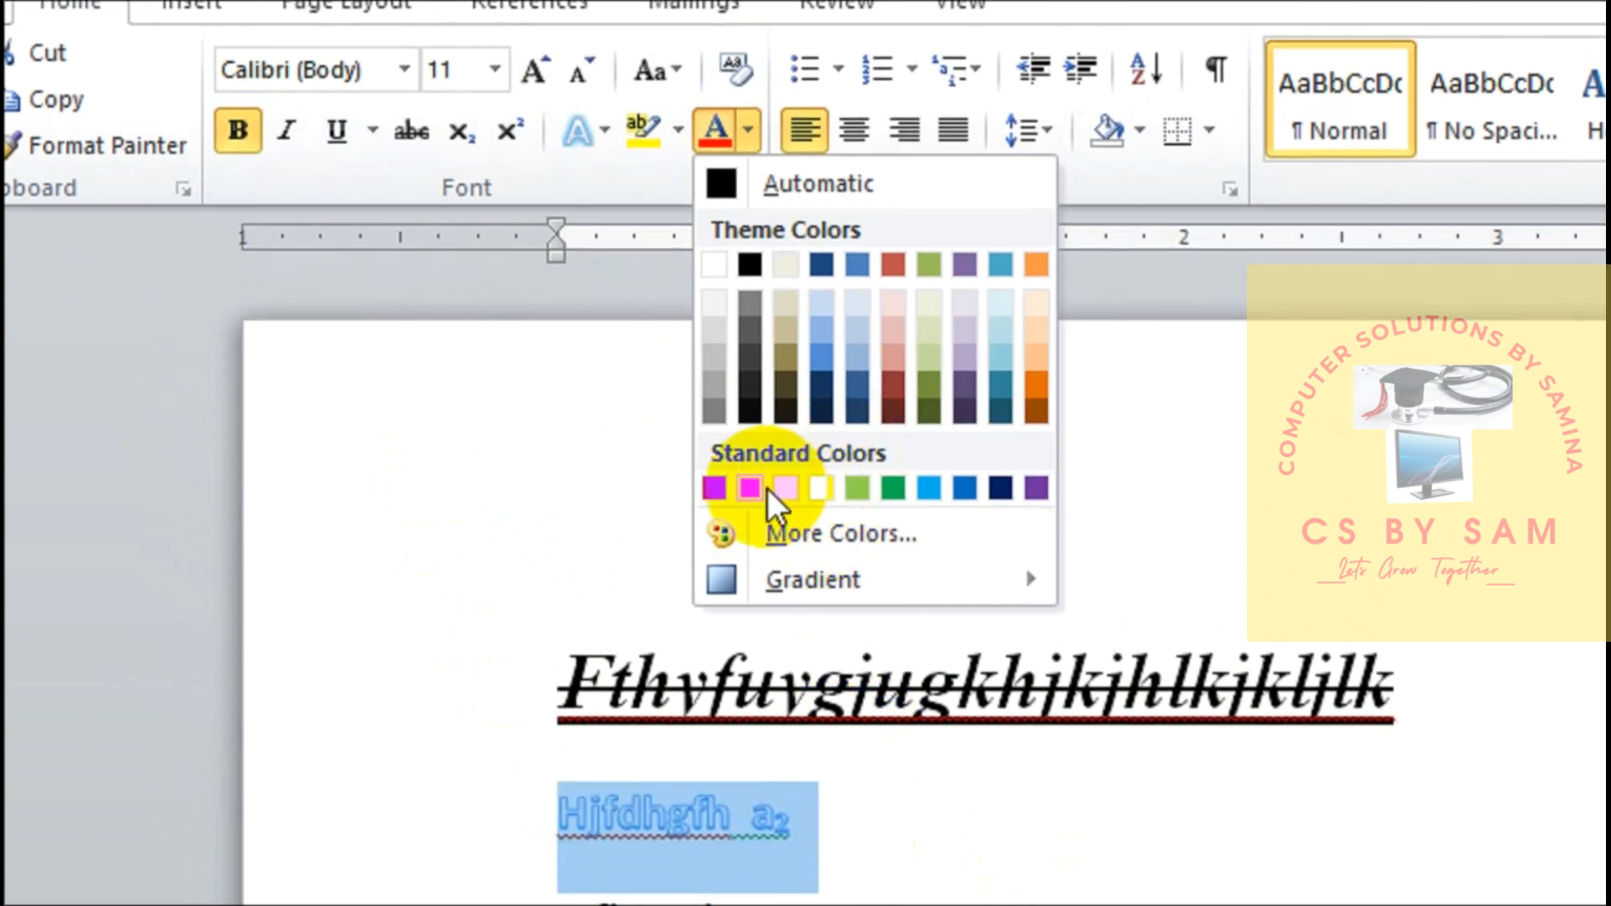
left_click(753, 488)
left_click(846, 838)
Highlight the second line, "Hjfdhgfh a2", in yellow.
left_click(543, 812)
left_click_drag(541, 661, 788, 669)
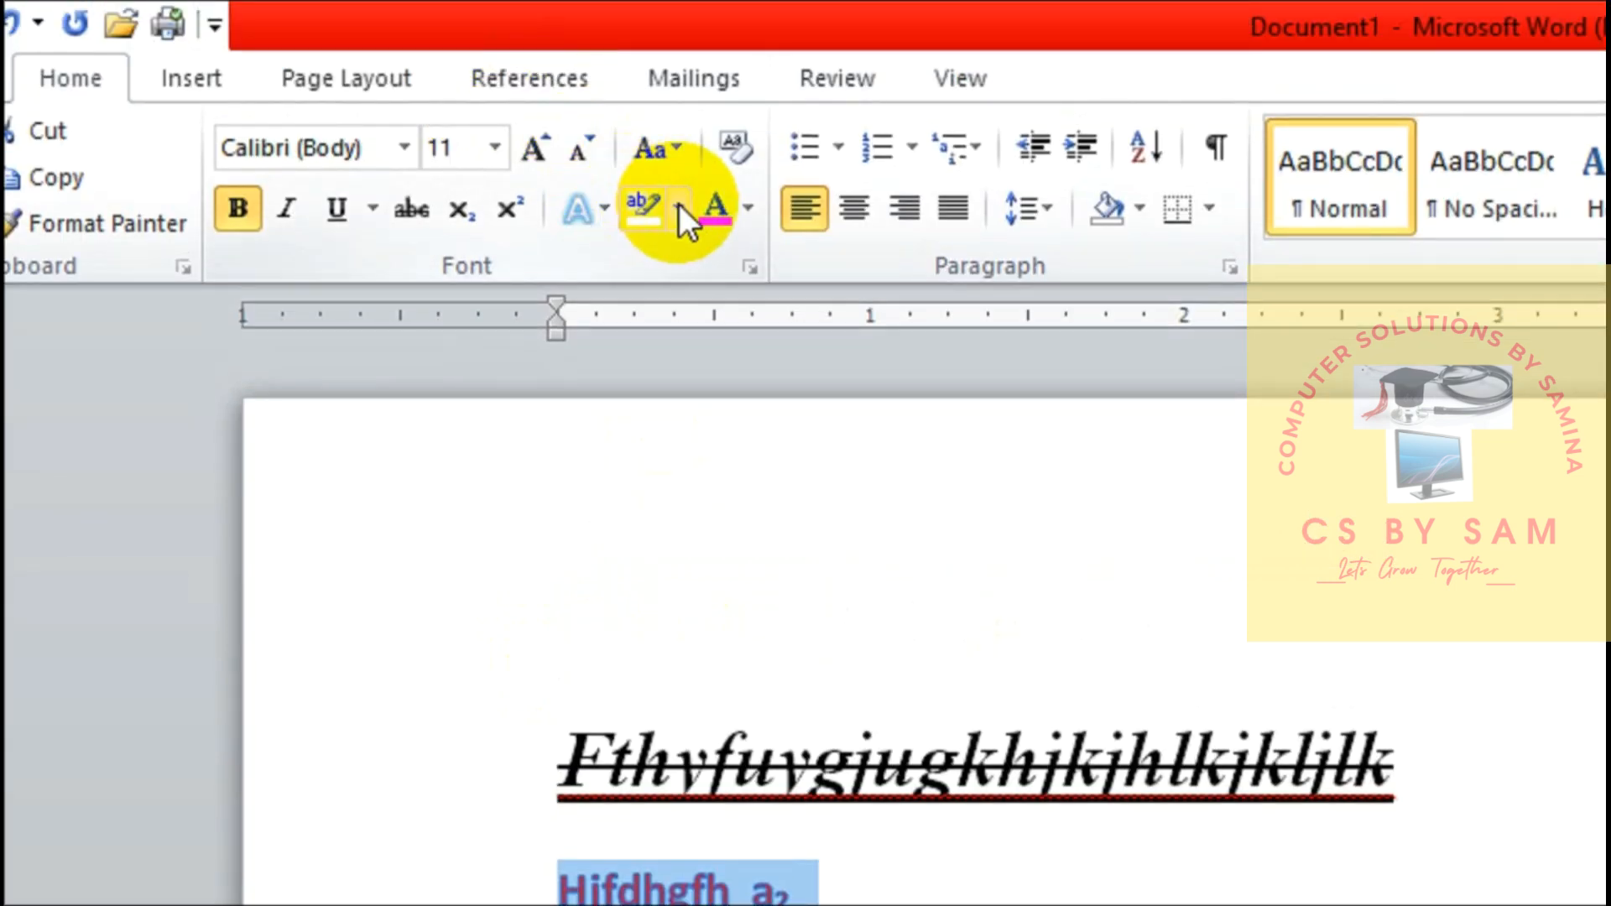
left_click(678, 204)
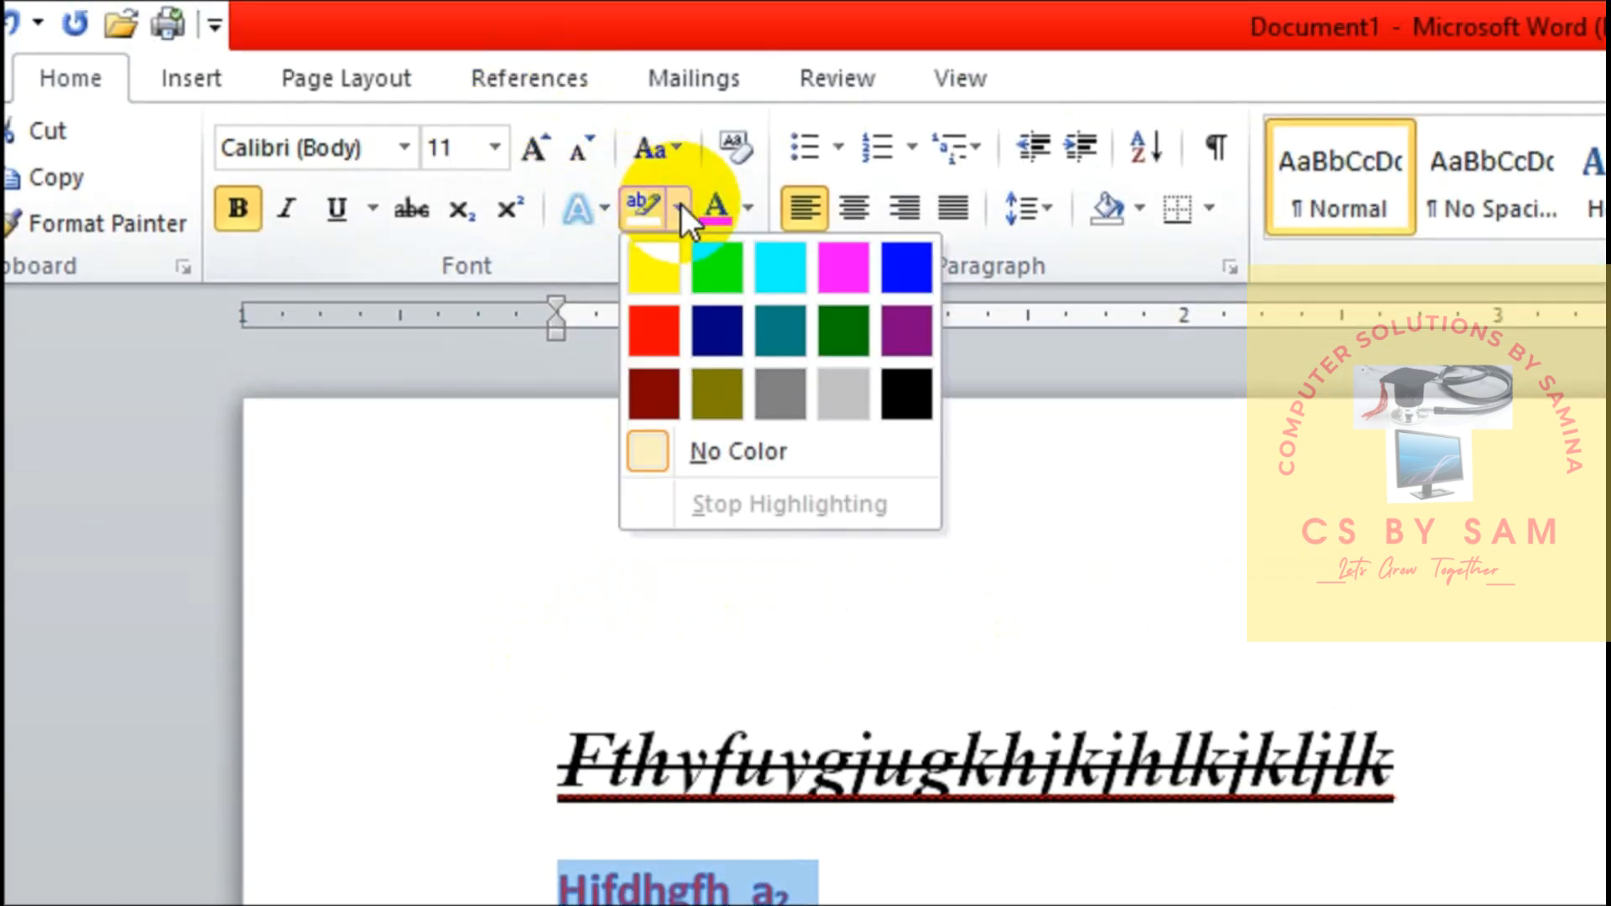
left_click(660, 264)
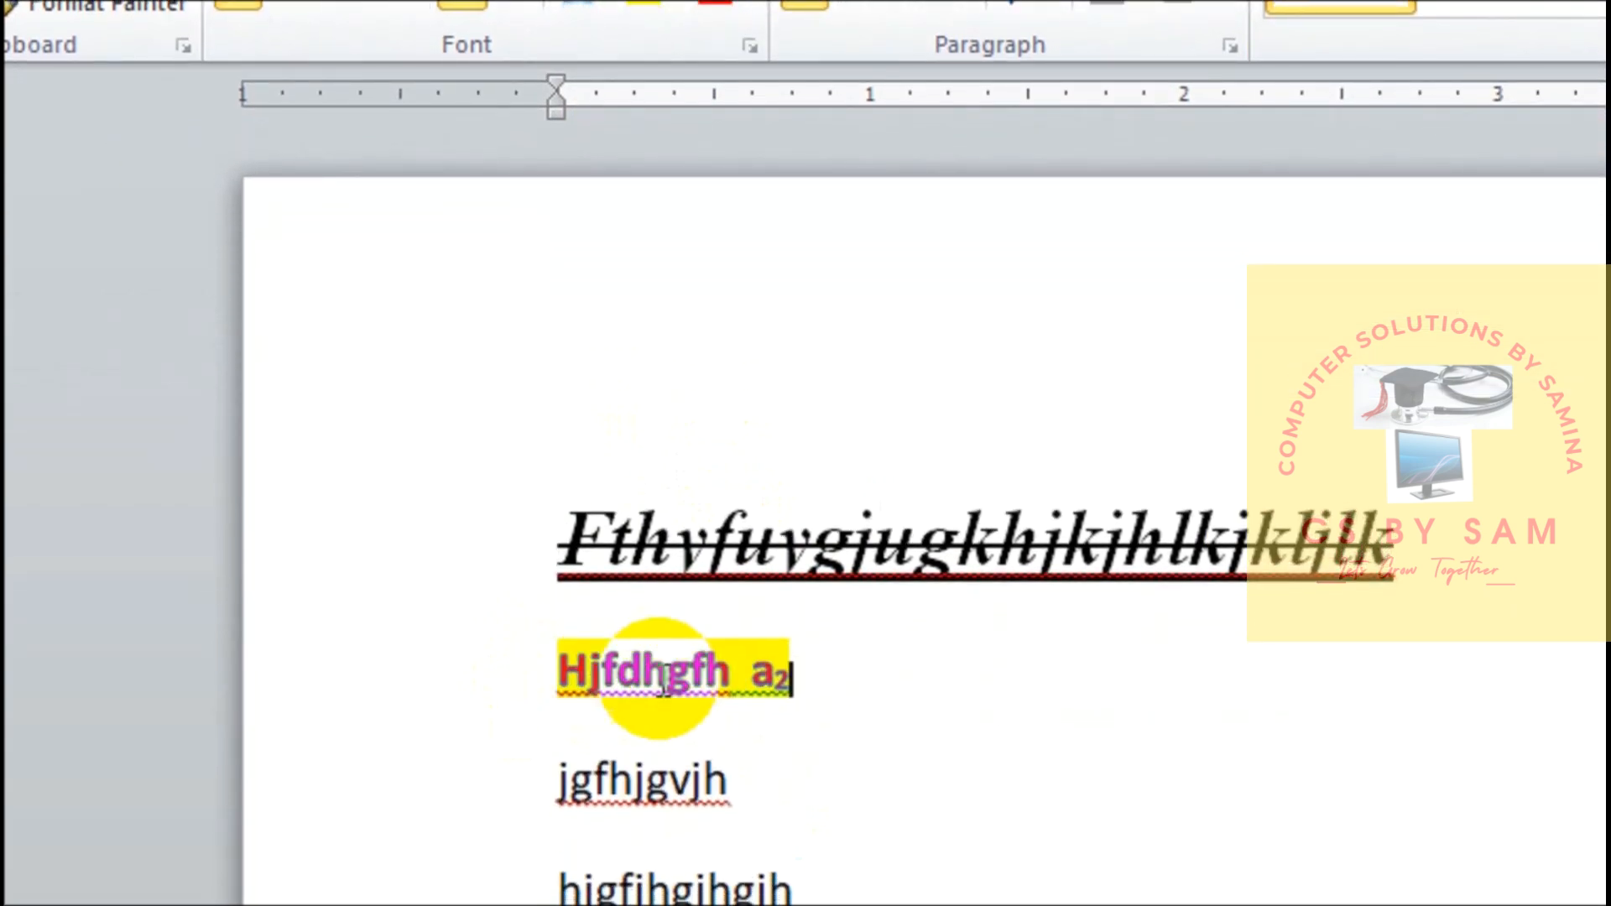
Set the font color of the third line, "jgfhjgvjh", to red.
left_click(635, 783)
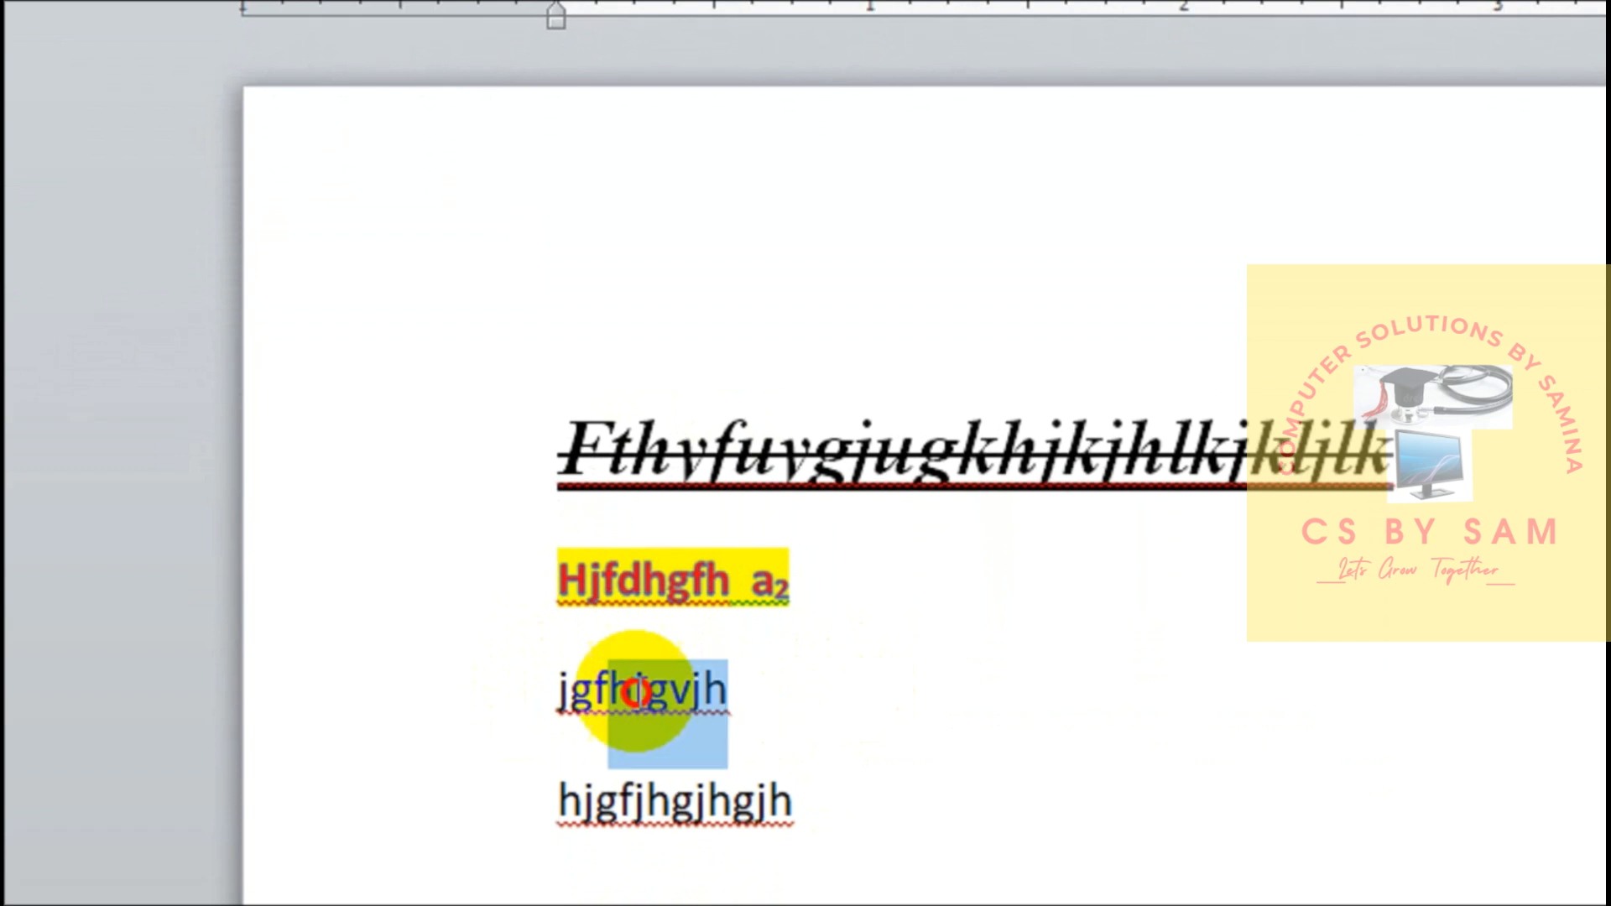
left_click_drag(635, 689, 579, 676)
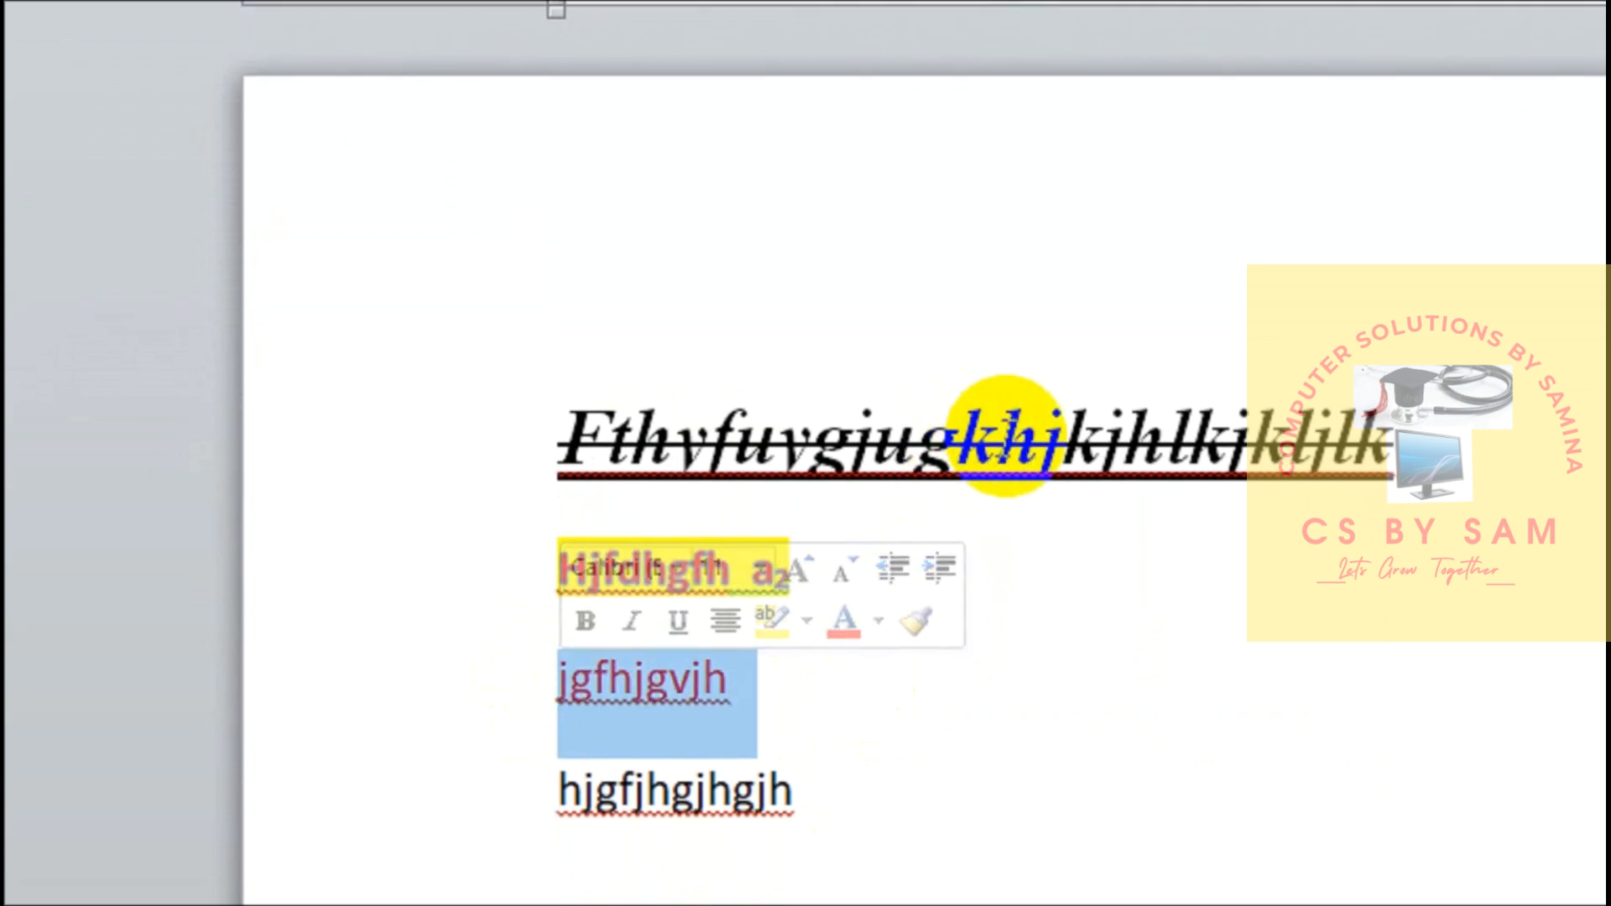
left_click(1006, 436)
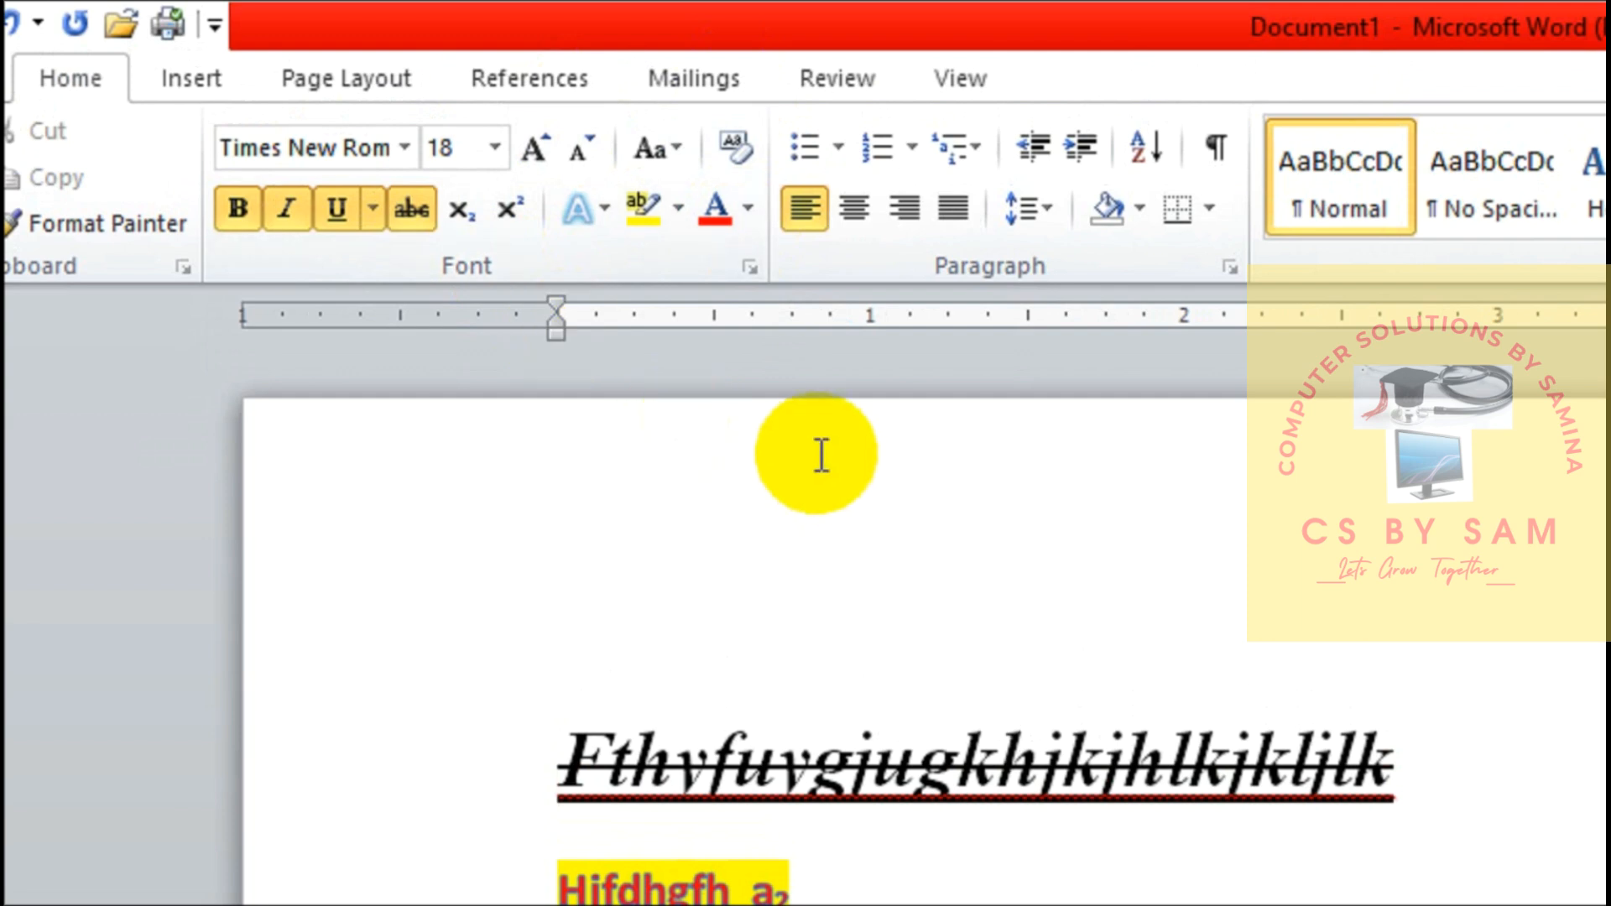
Examine the basic and advanced options in the Font dialog for the first line, and close it without changes.
left_click(745, 266)
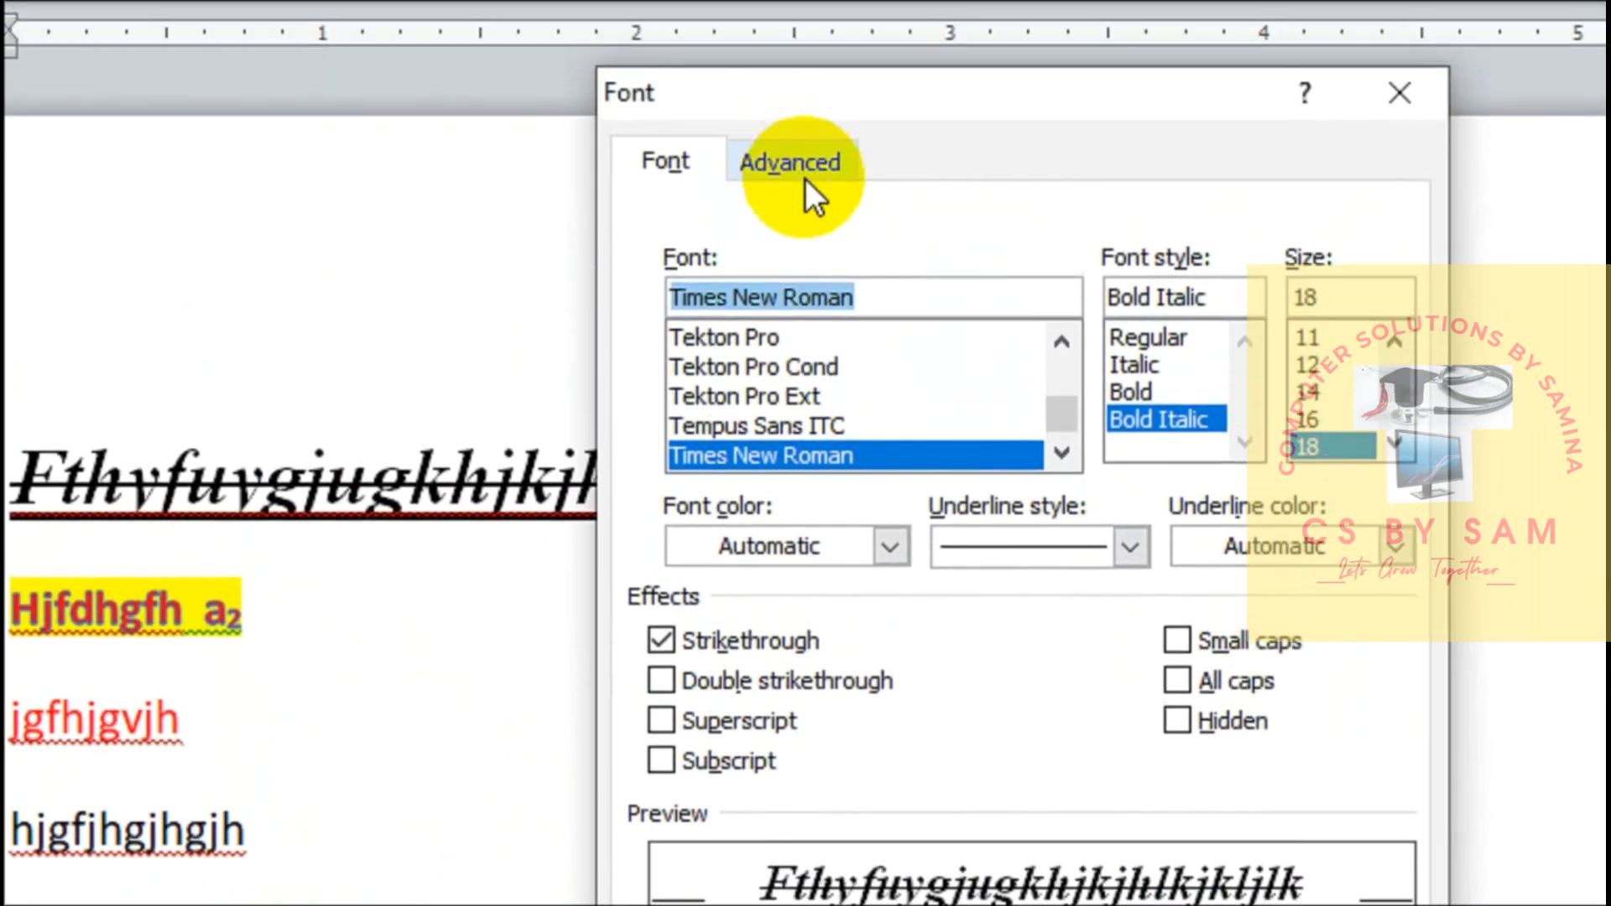
left_click(804, 172)
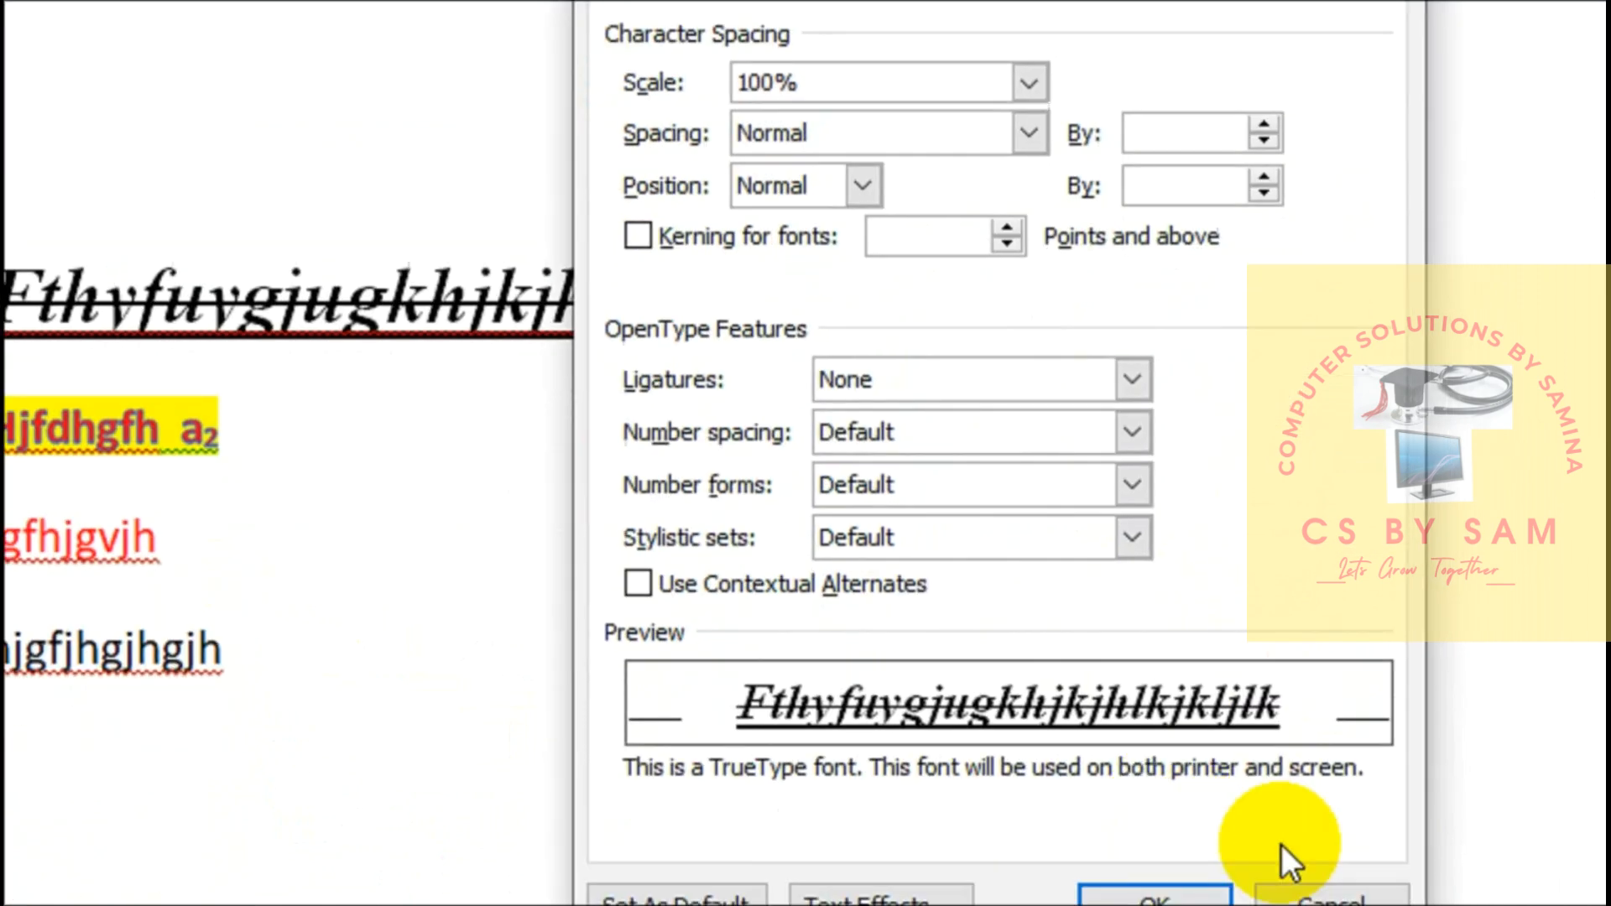
left_click(1304, 902)
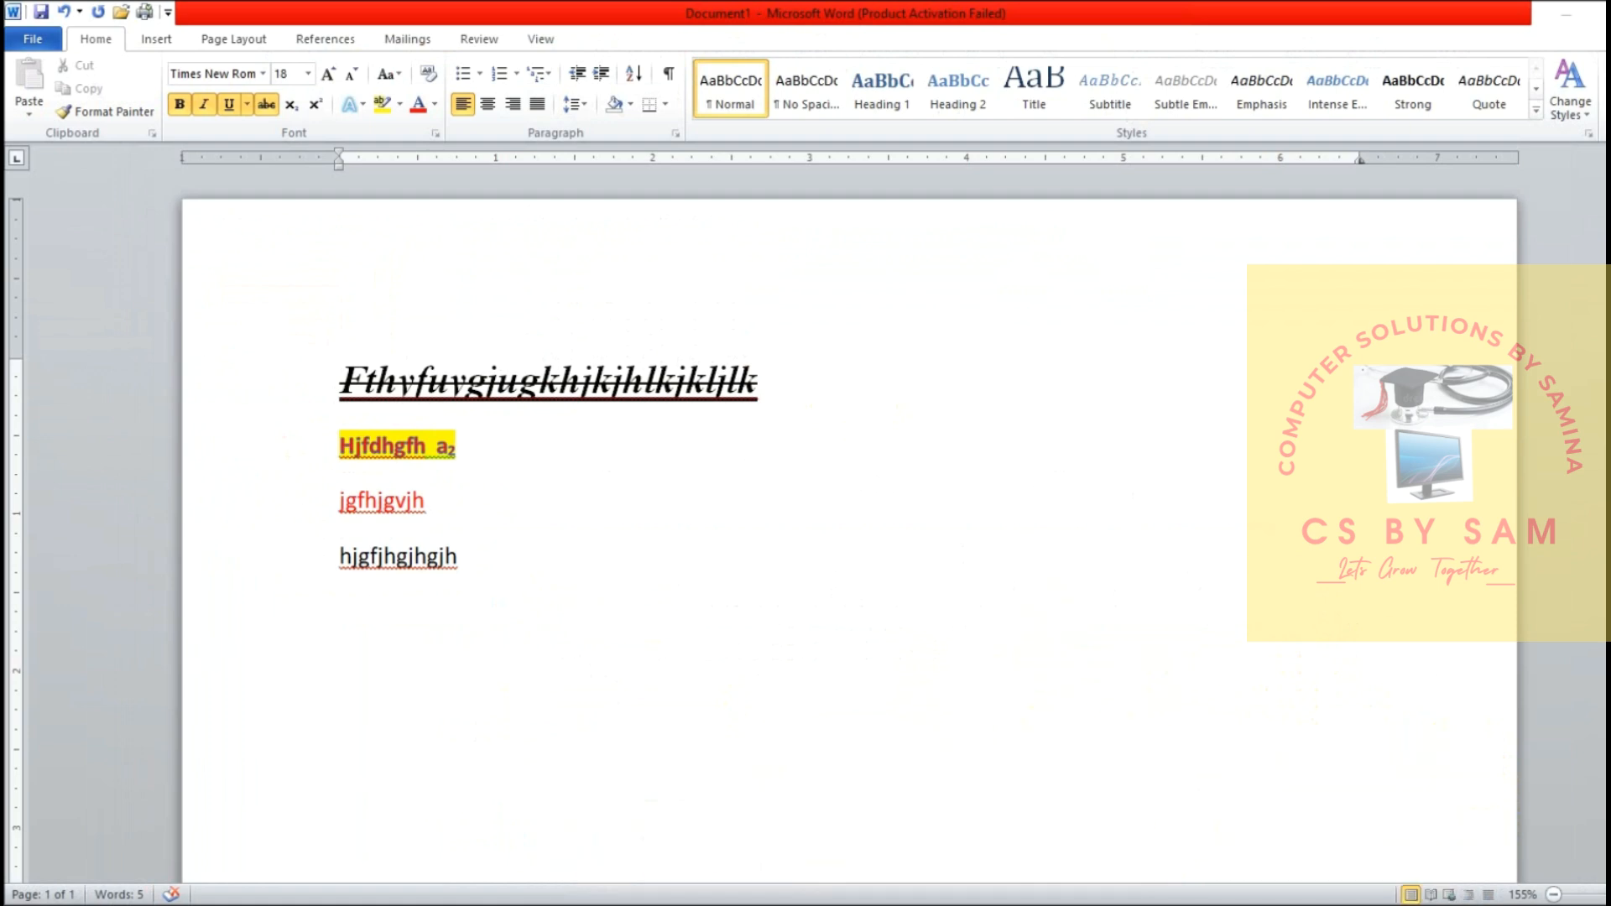
Switch to the ICT Grade 9 PDF in Adobe Acrobat and read section 1.4.1 Font Group, including Figure 1.6 and the emphasis tools.
left_click(1081, 853)
scroll(983, 728, "down", 3)
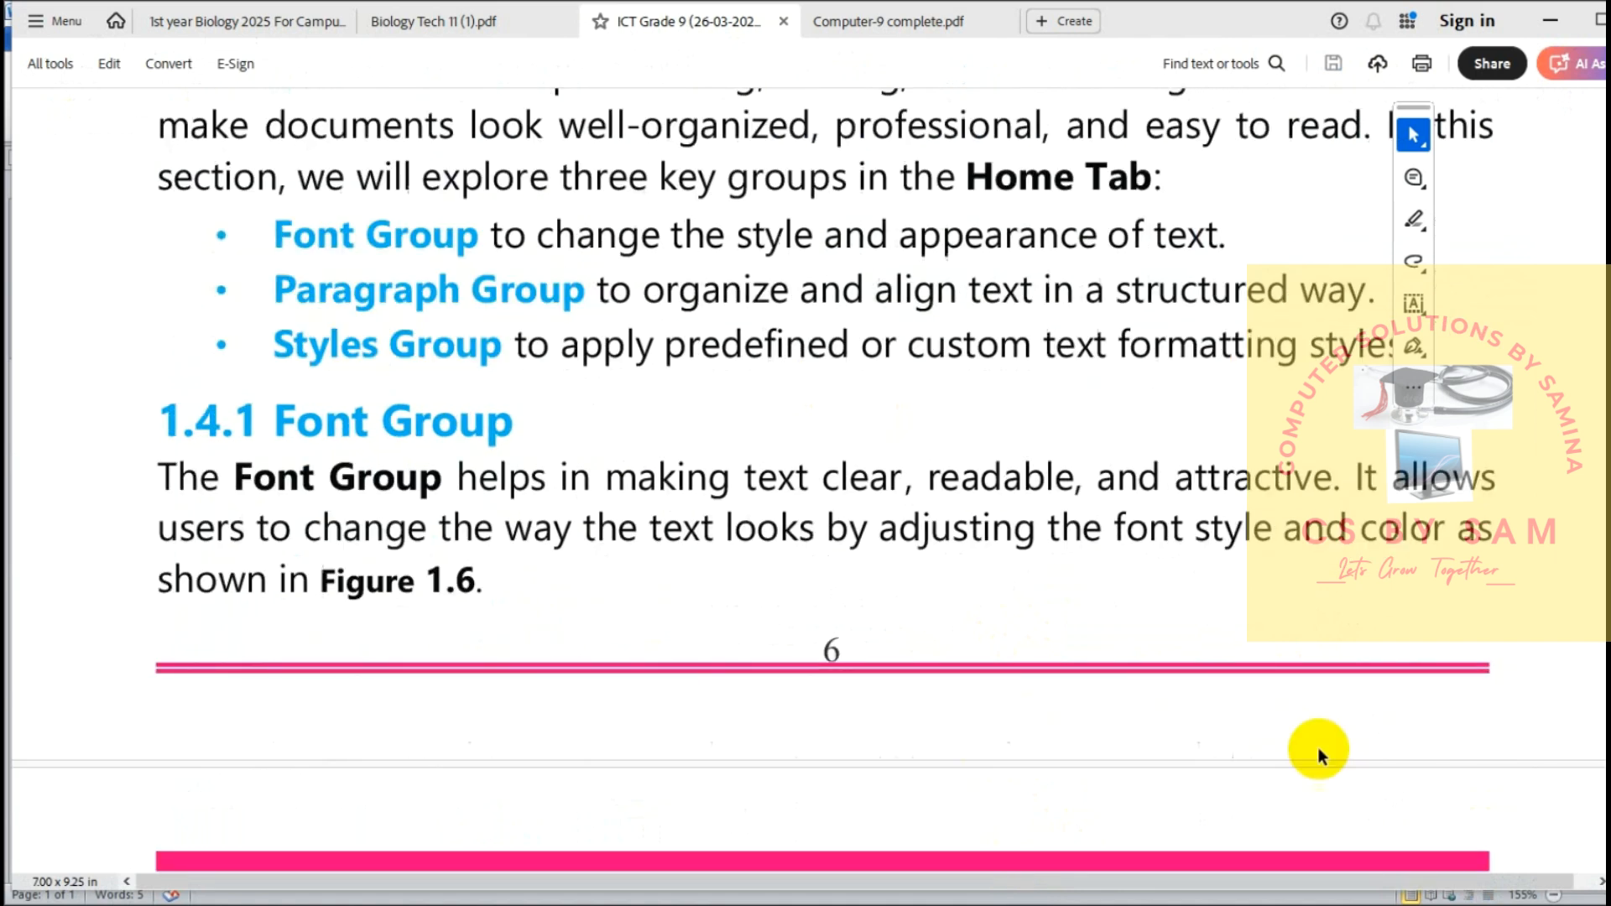
scroll(980, 495, "down", 2)
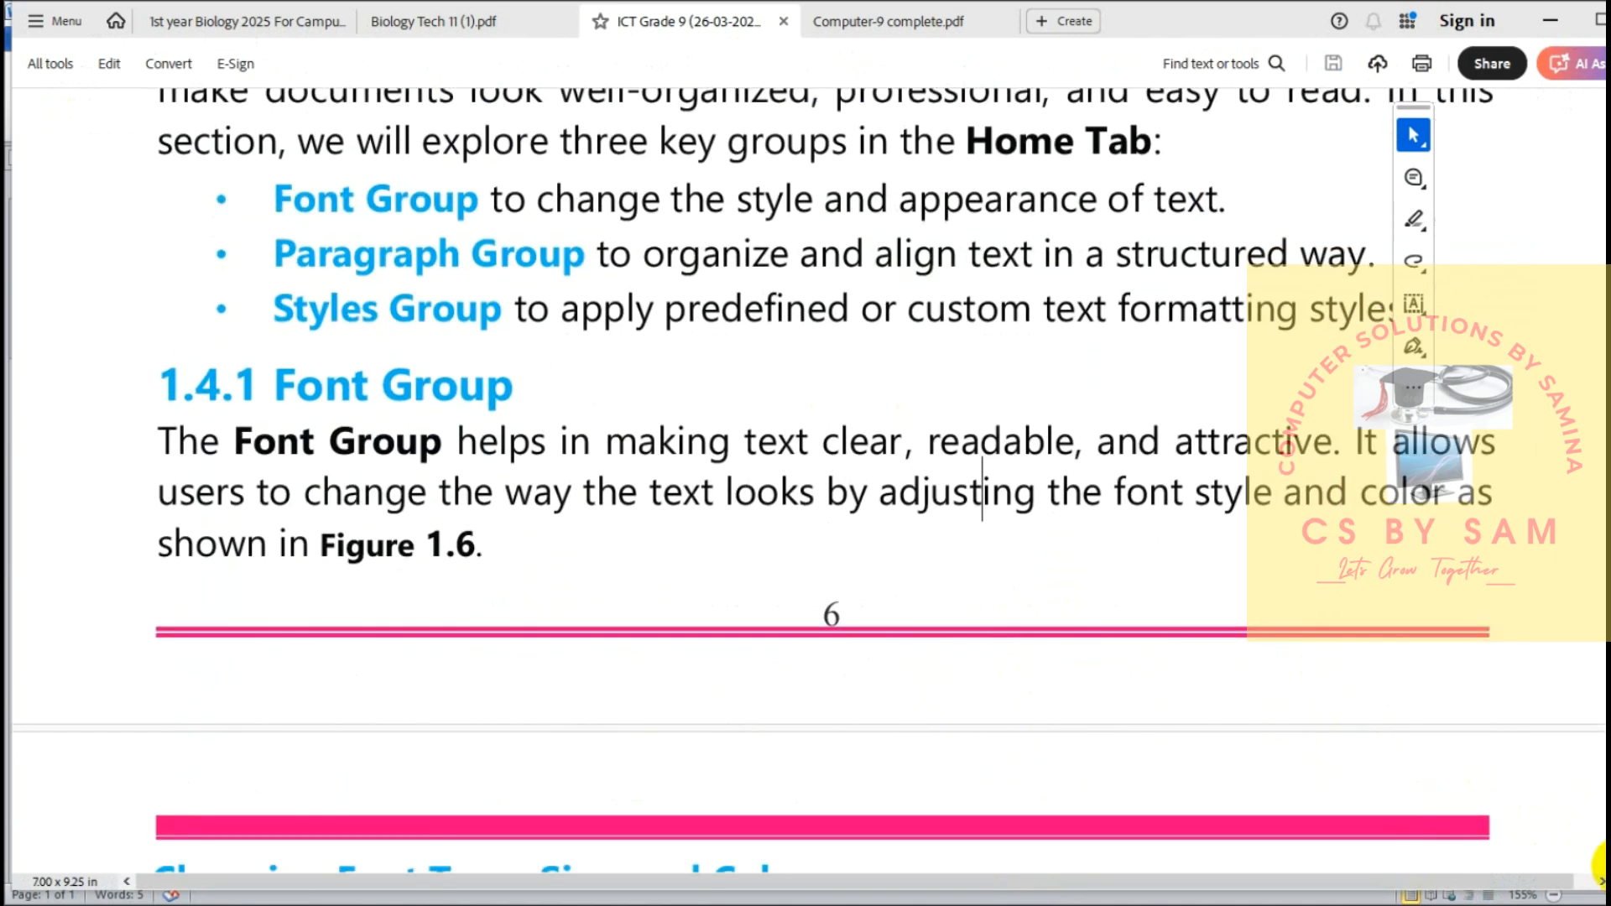
scroll(982, 495, "down", 8)
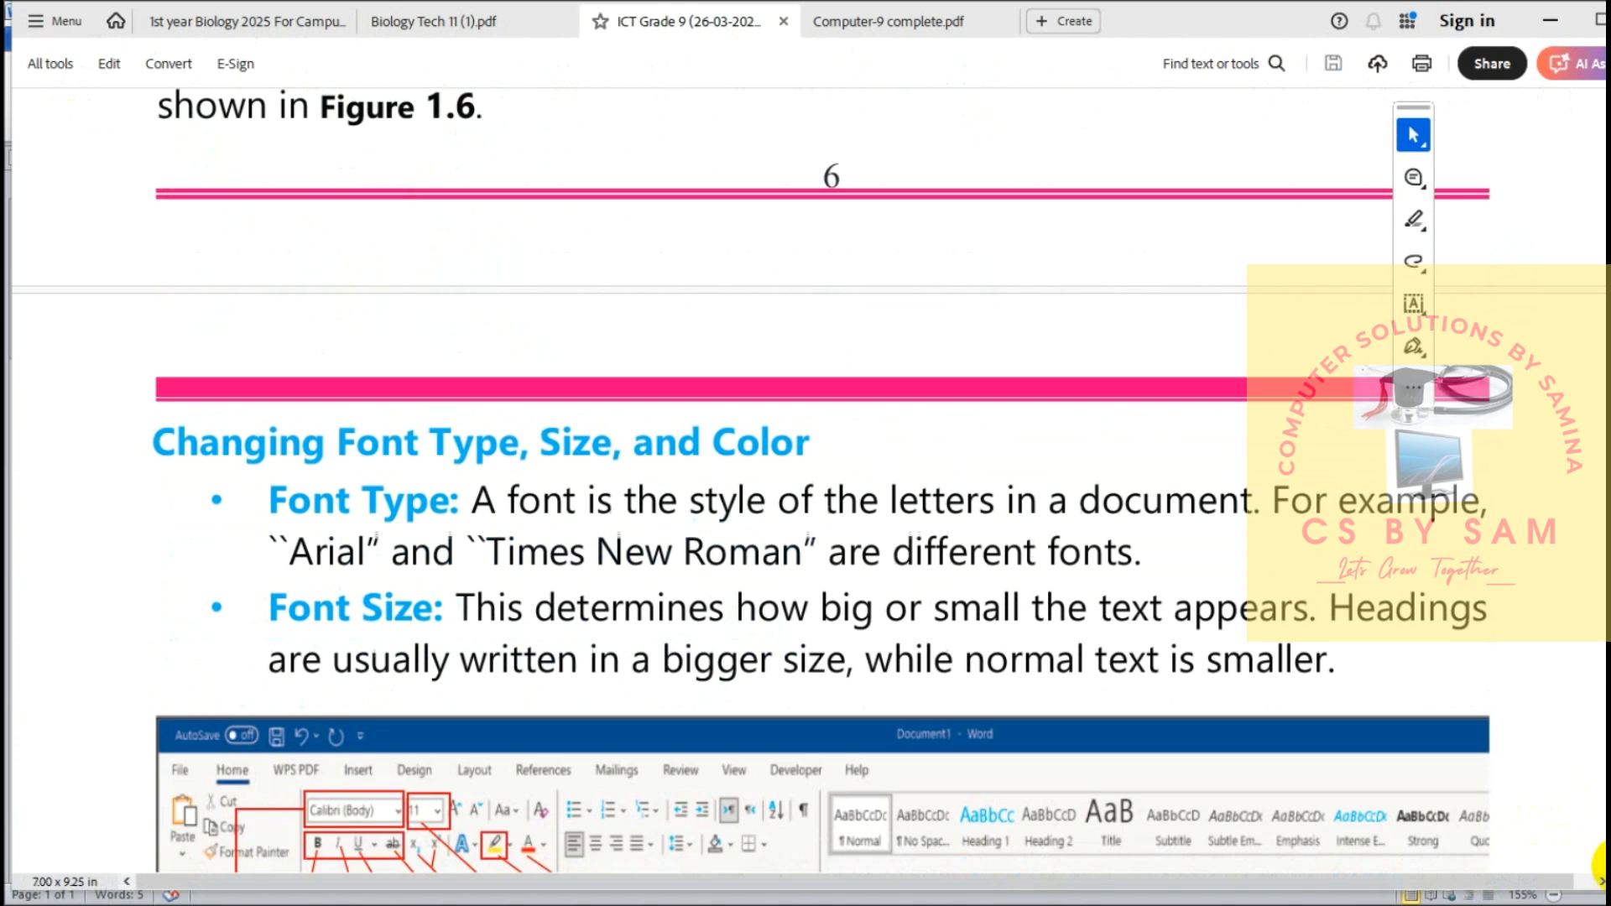
scroll(822, 495, "down", 3)
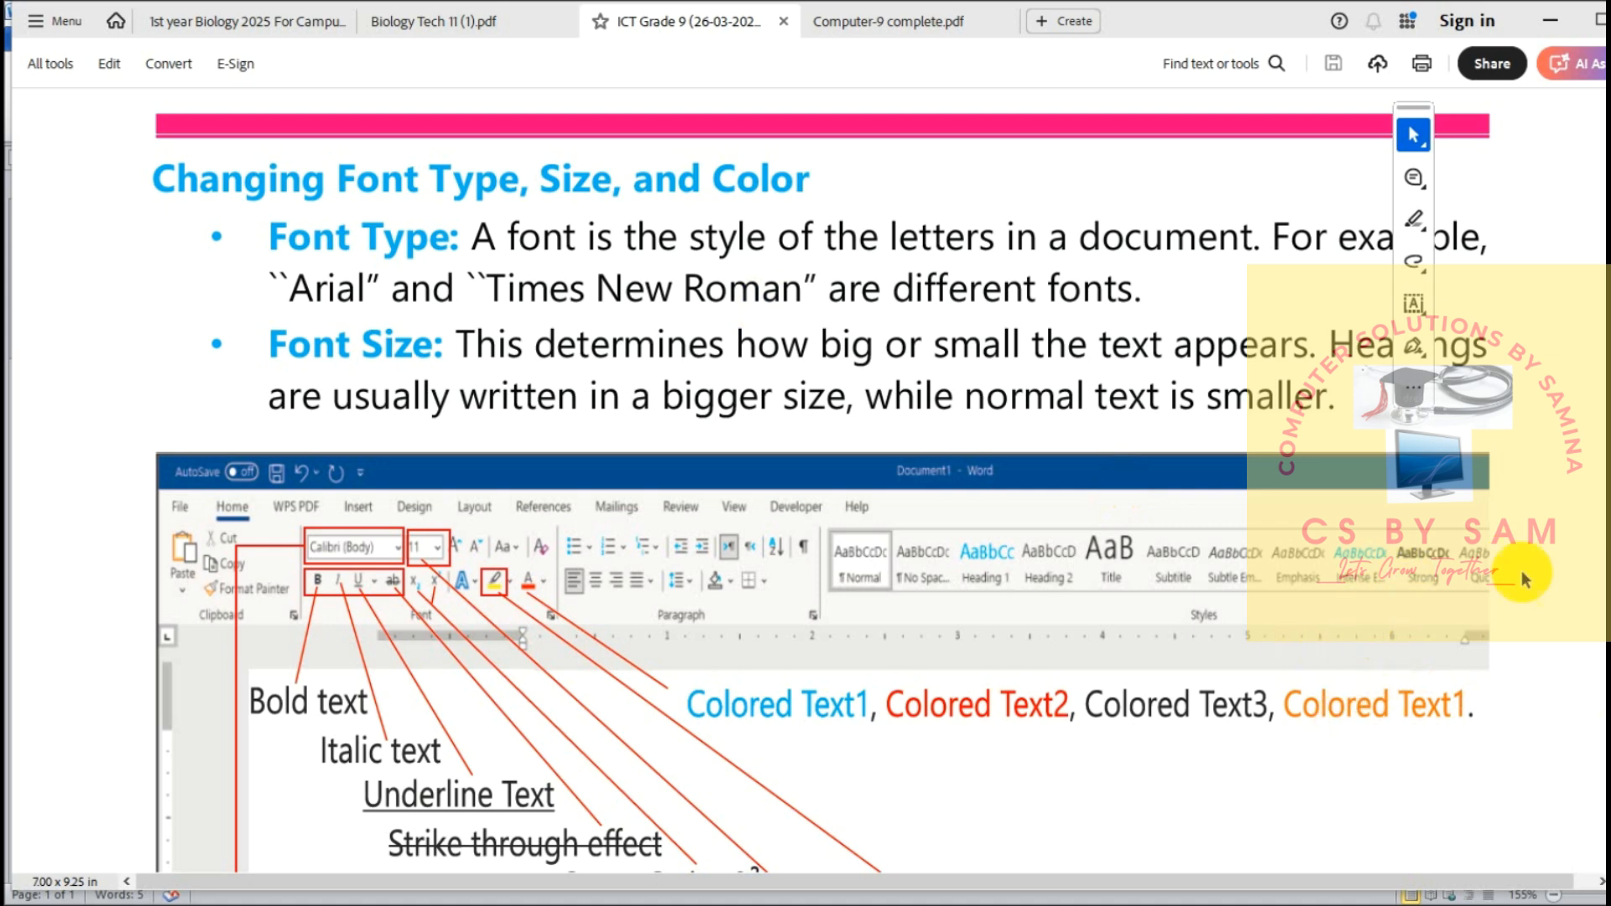
scroll(822, 495, "down", 6)
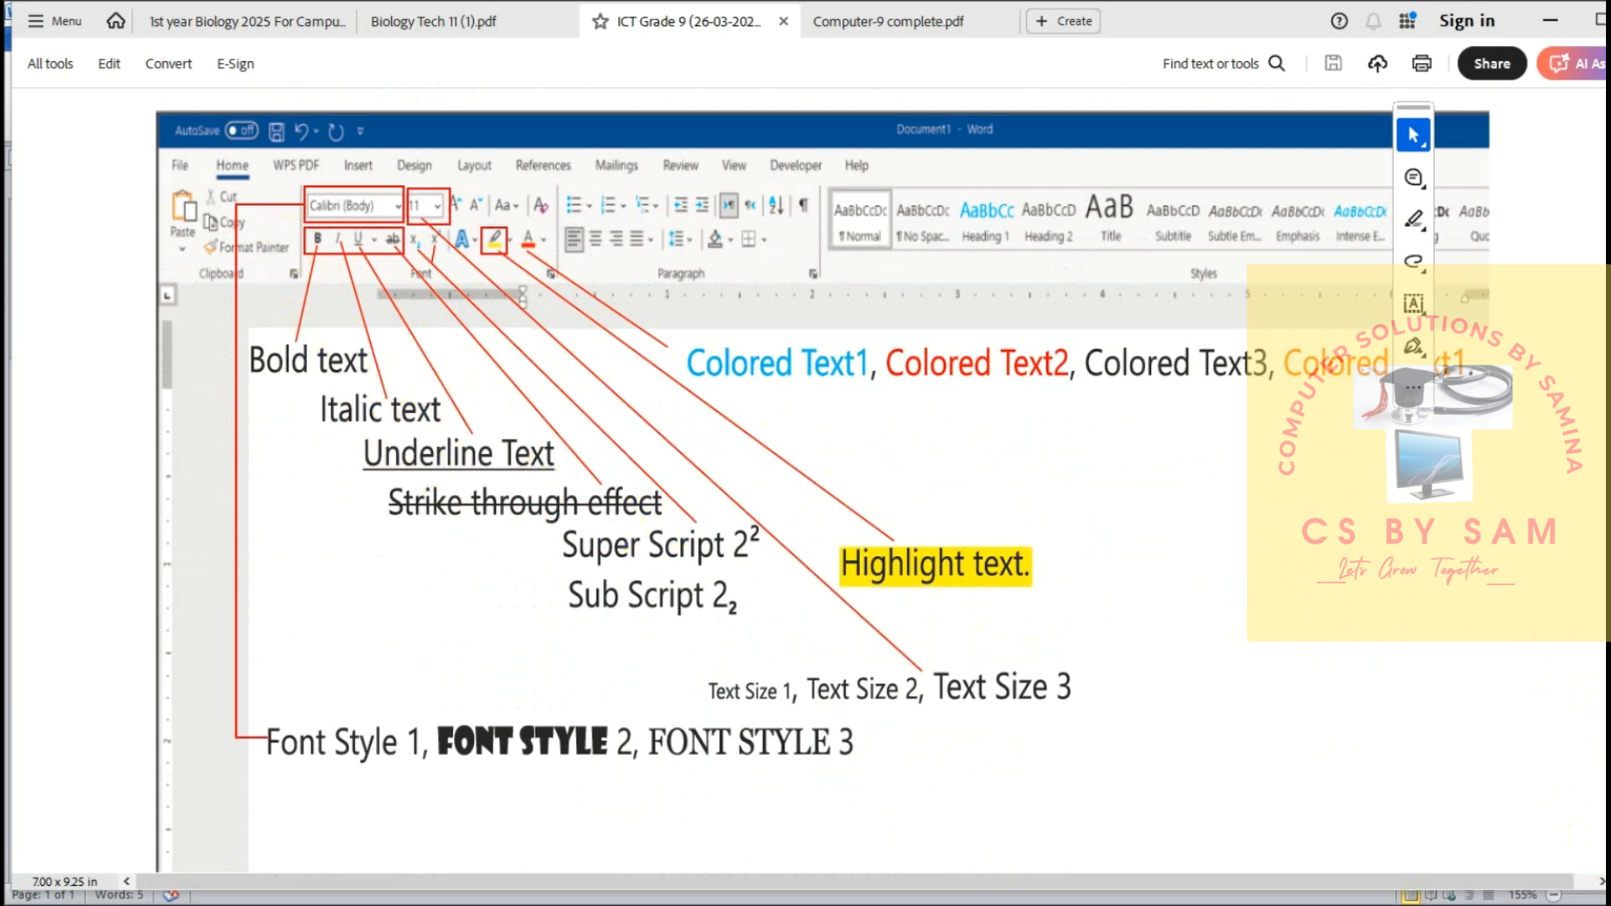
scroll(1598, 860, "down", 12)
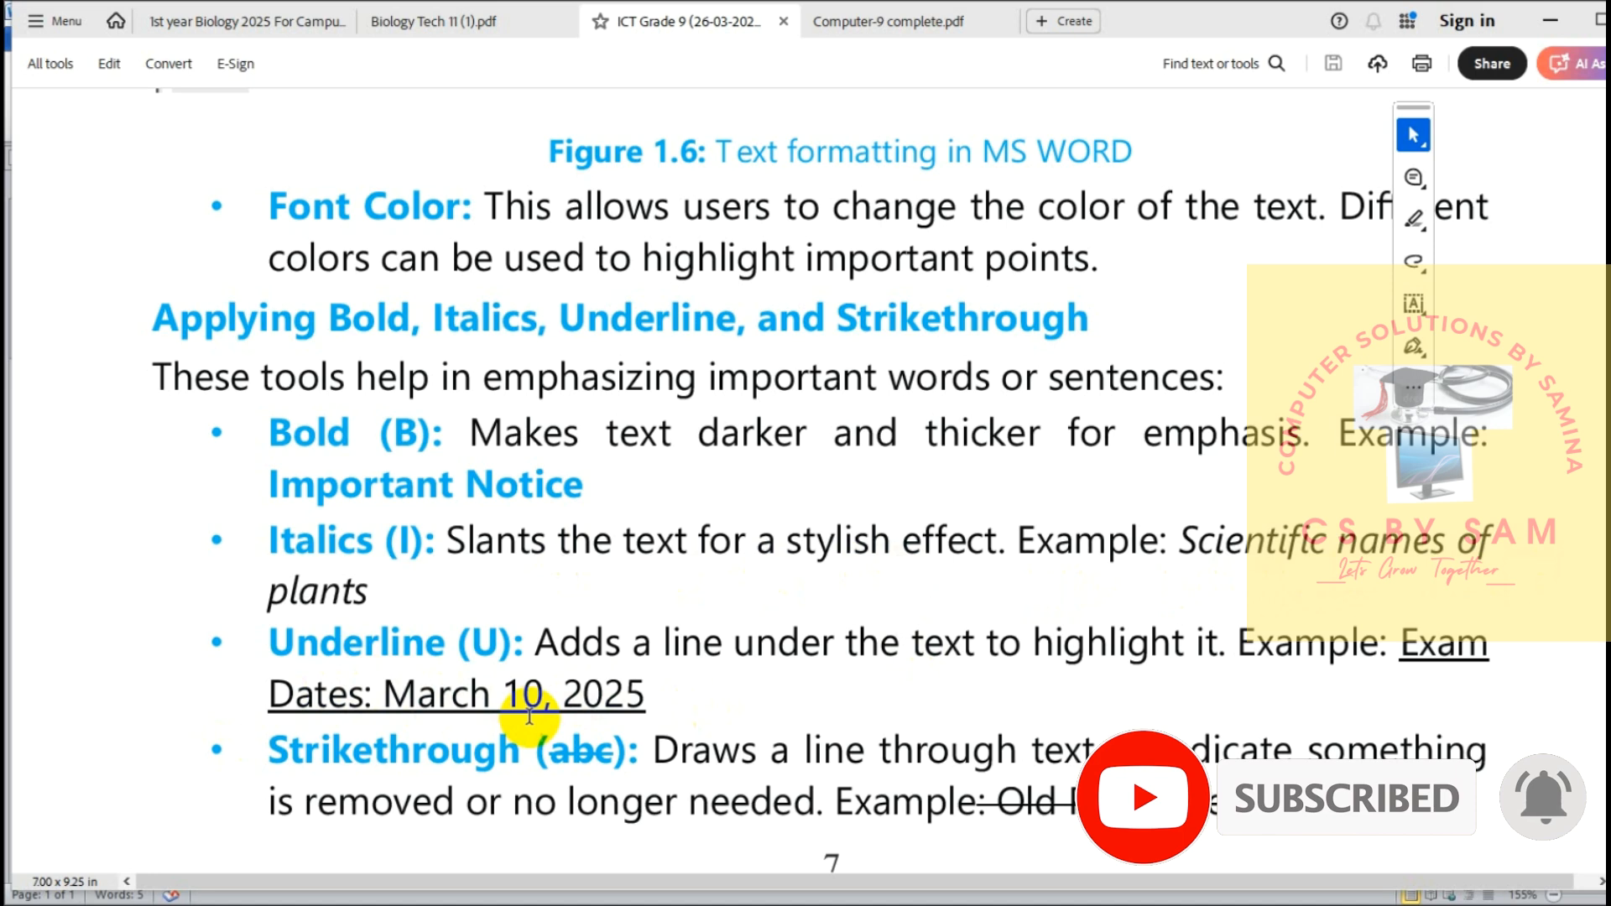
scroll(738, 721, "up", 5)
scroll(744, 687, "up", 3)
scroll(746, 687, "down", 7)
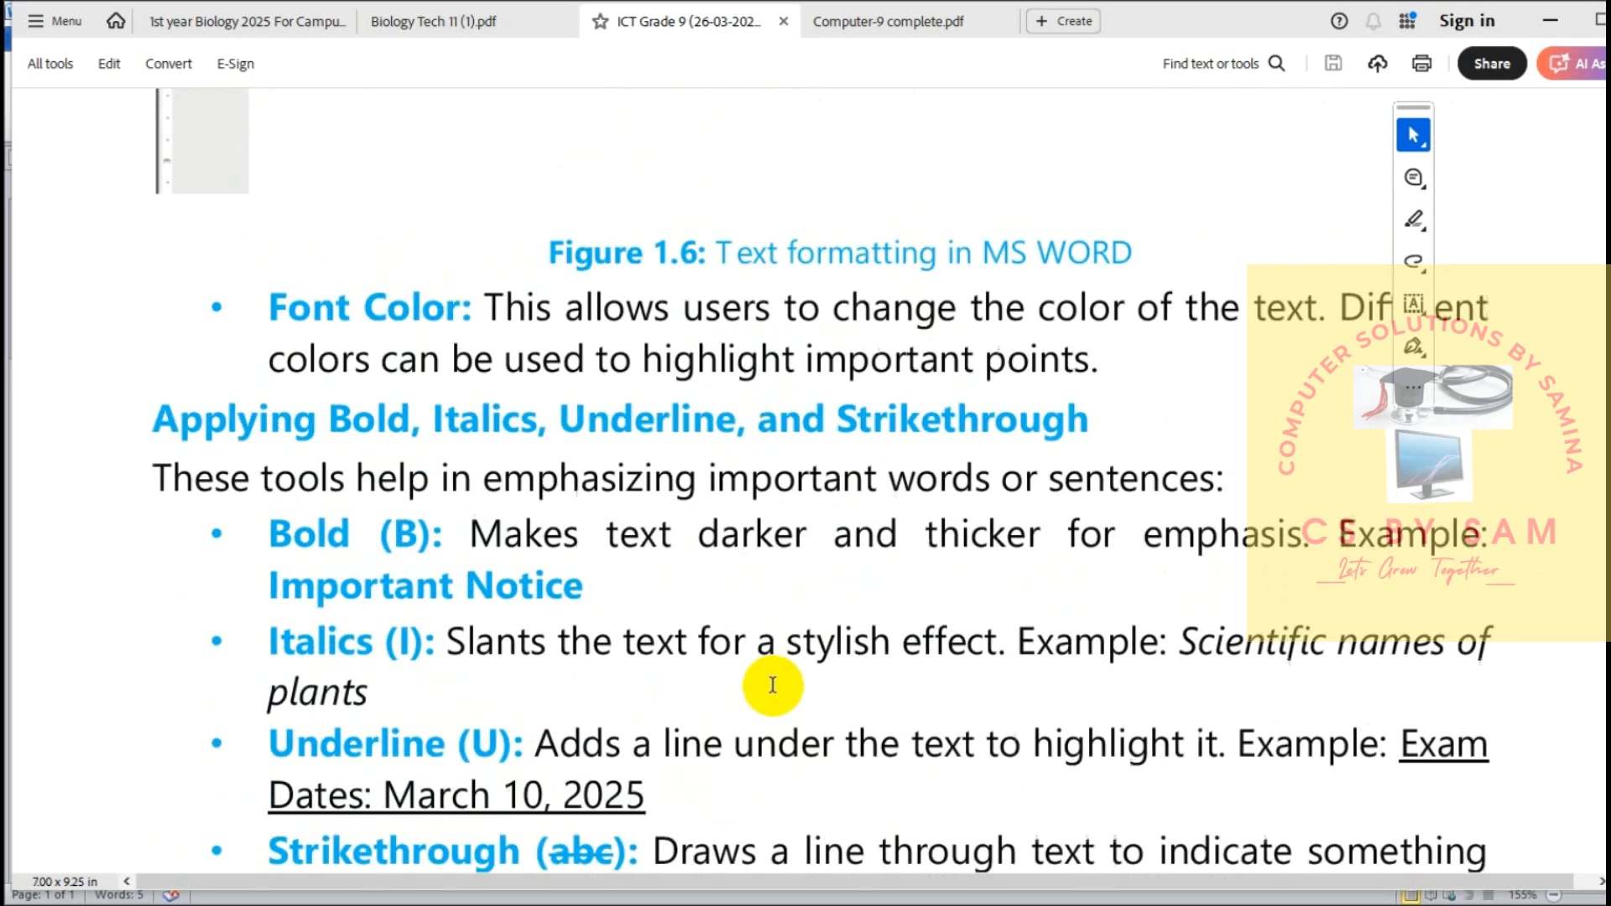